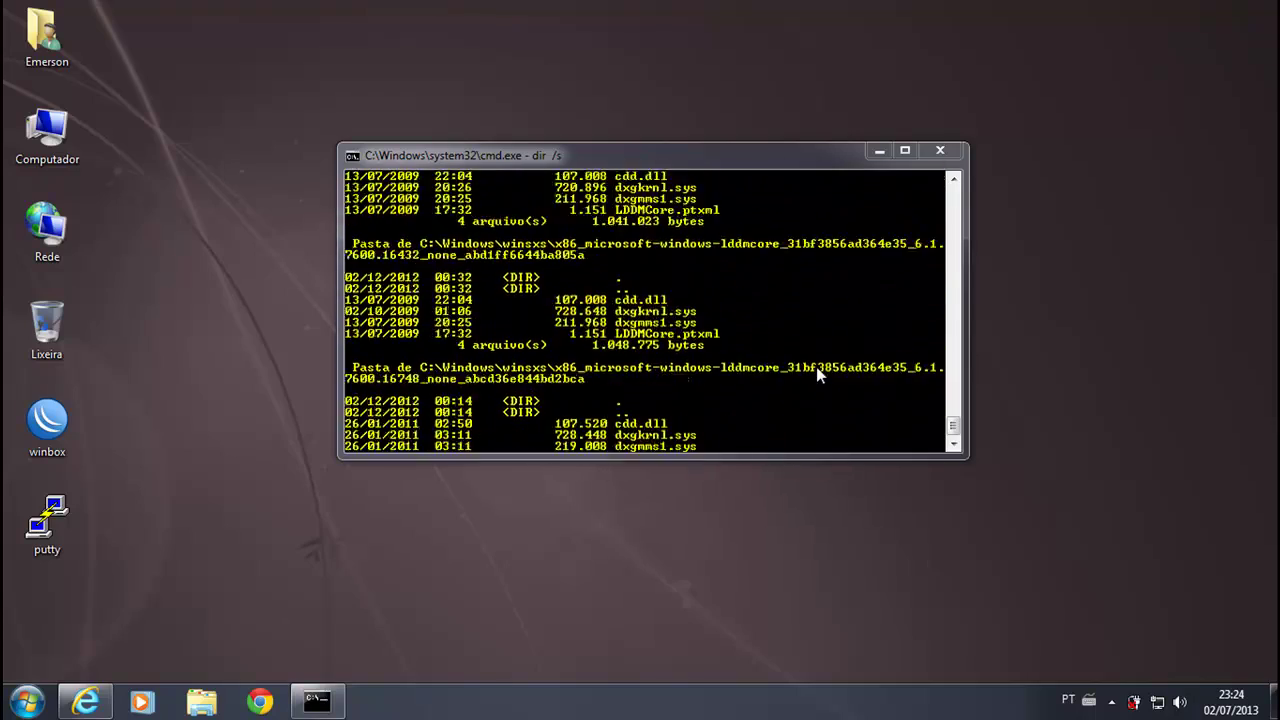
Step: Abort the dir /s listing with Ctrl+C and close the Command Prompt window
{"action": "key", "text": "ctrl+c"}
{"action": "key", "text": "Return"}
{"action": "key", "text": "Return"}
{"action": "left_click", "coordinate": [940, 151]}
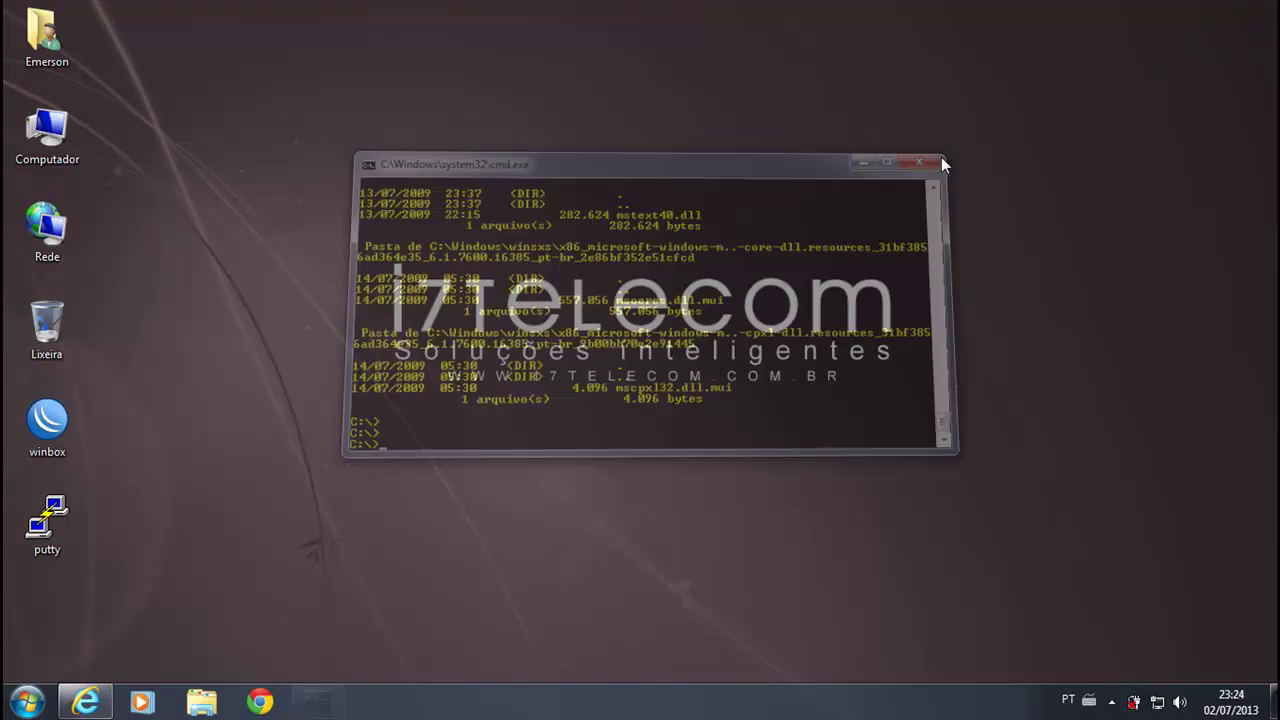
Step: Connect Winbox to the router at 192.168.1.1 and bring up the IP Services list
{"action": "double_click", "coordinate": [47, 432]}
{"action": "left_click", "coordinate": [702, 147]}
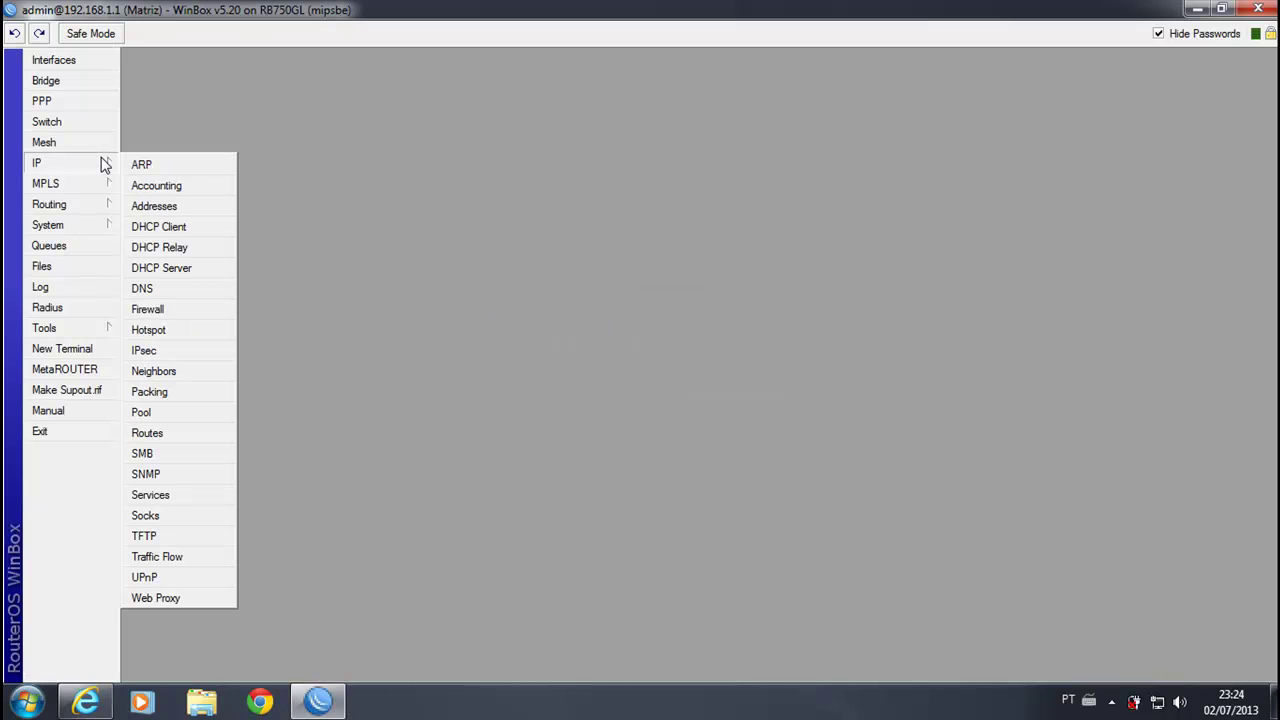
{"action": "left_click", "coordinate": [107, 226]}
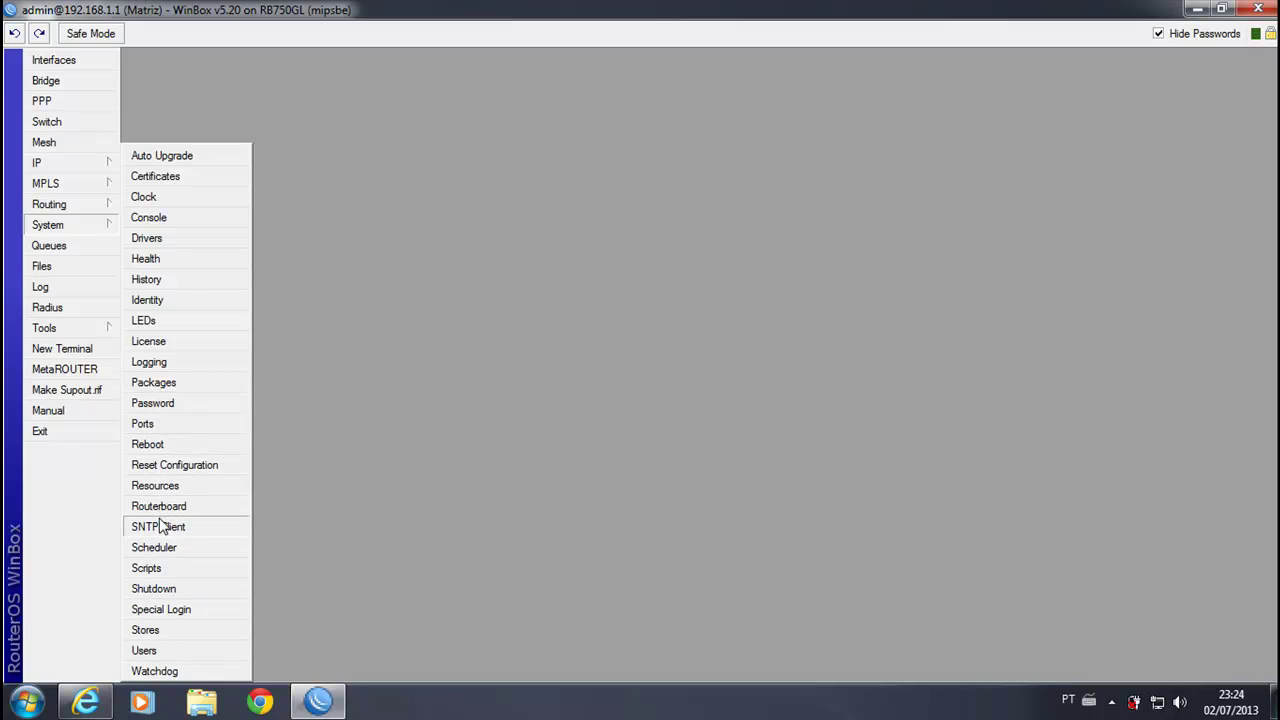
{"action": "mouse_move", "coordinate": [108, 166]}
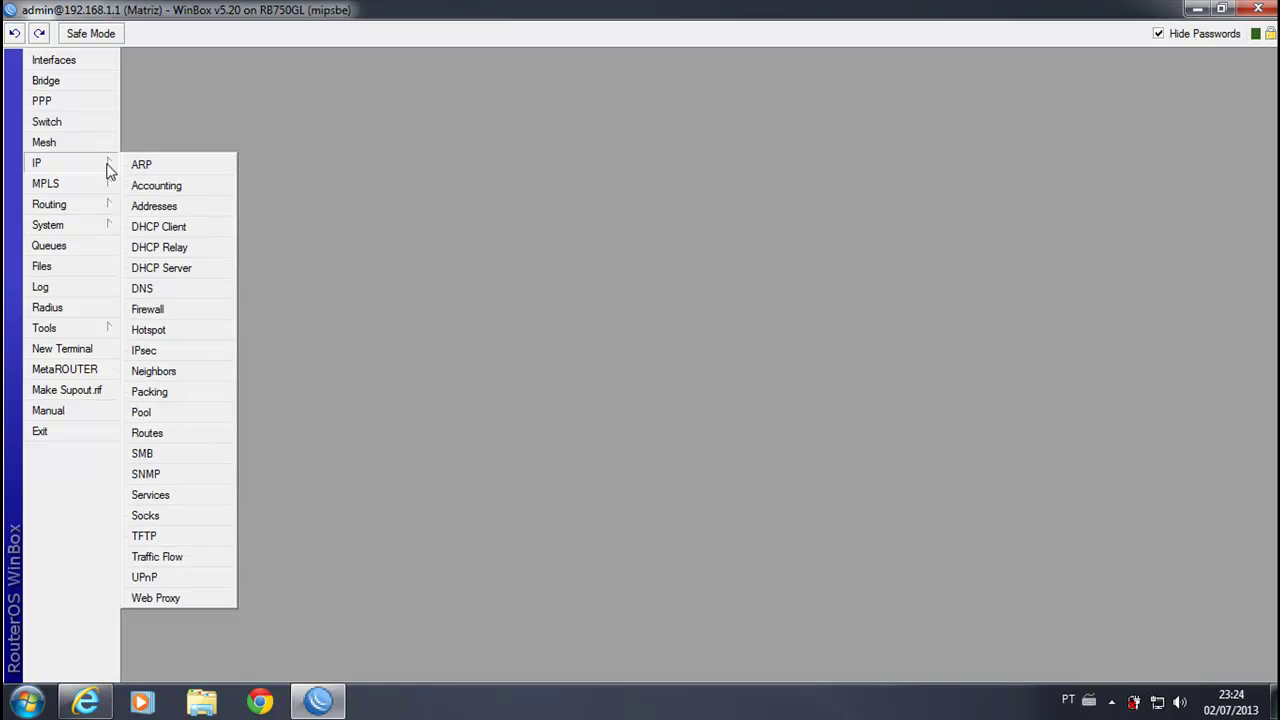
{"action": "left_click", "coordinate": [165, 498]}
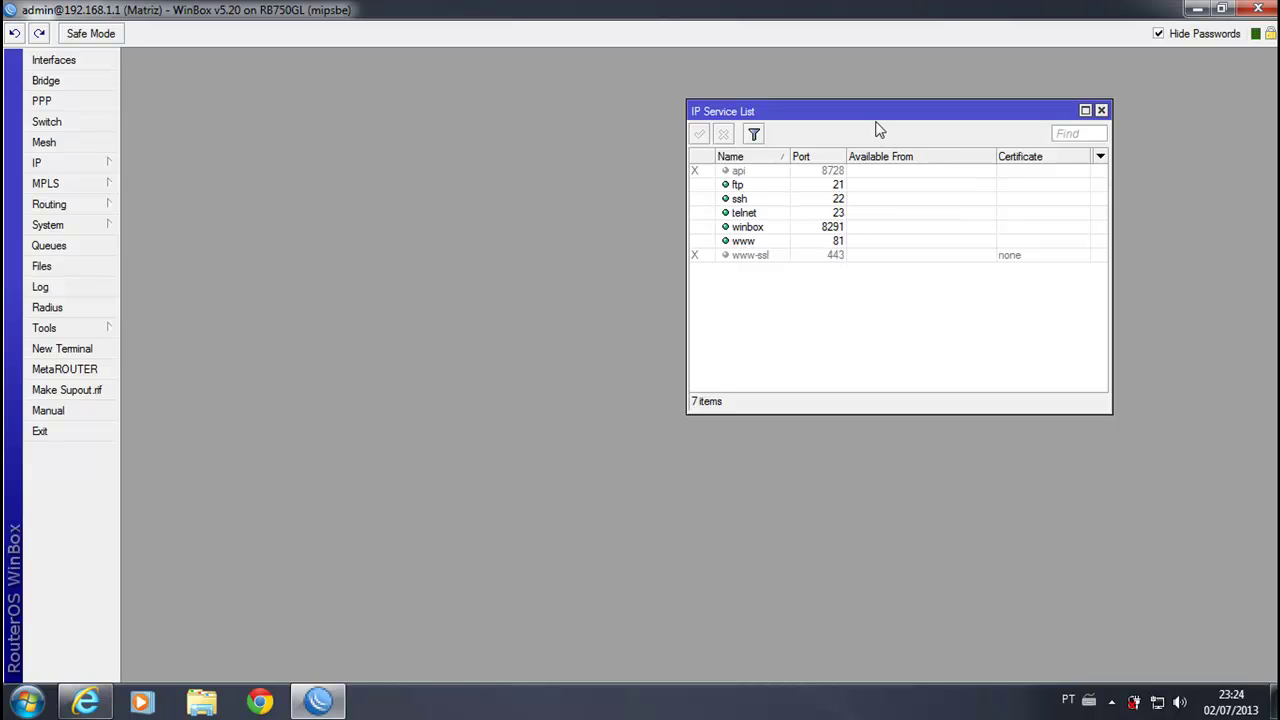
Step: Review ftp 21, ssh 22, telnet 23, winbox and www 81, then open IP > Firewall
{"action": "left_click_drag", "start_coordinate": [877, 118], "coordinate": [576, 255]}
{"action": "left_click", "coordinate": [490, 281]}
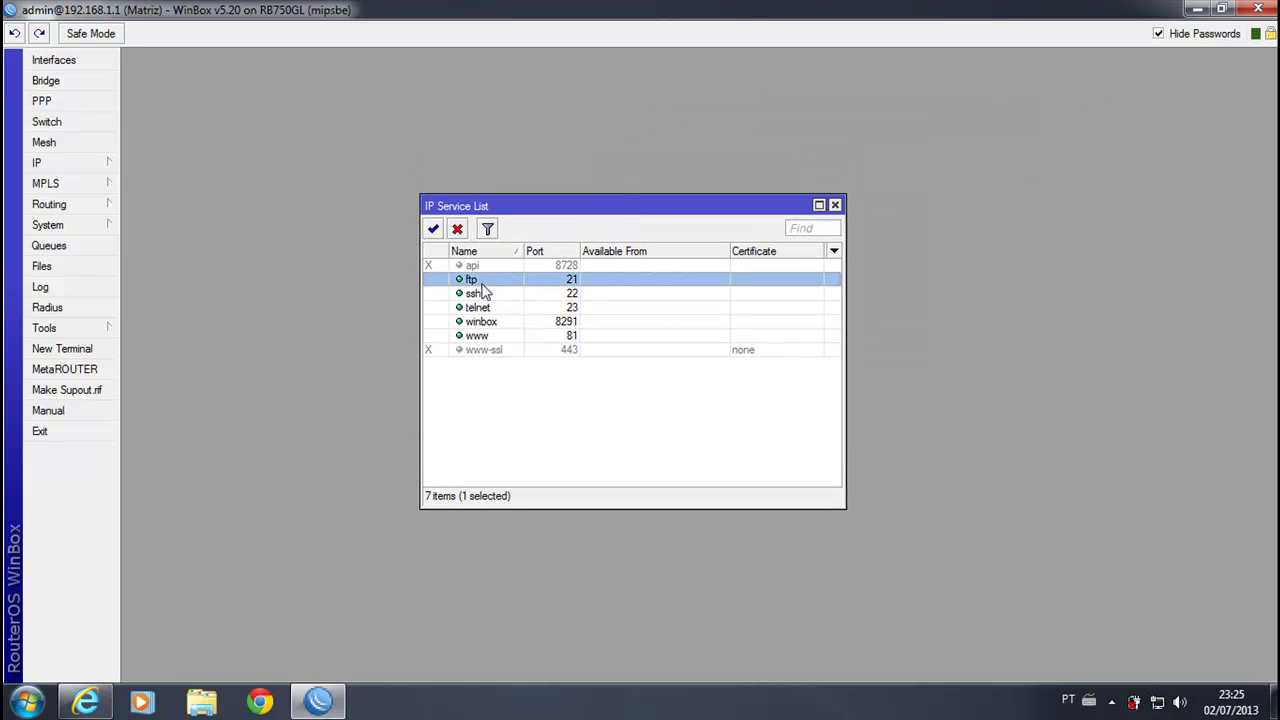
{"action": "left_click", "coordinate": [485, 293]}
{"action": "left_click", "coordinate": [487, 307]}
{"action": "left_click", "coordinate": [484, 322]}
{"action": "left_click", "coordinate": [488, 335]}
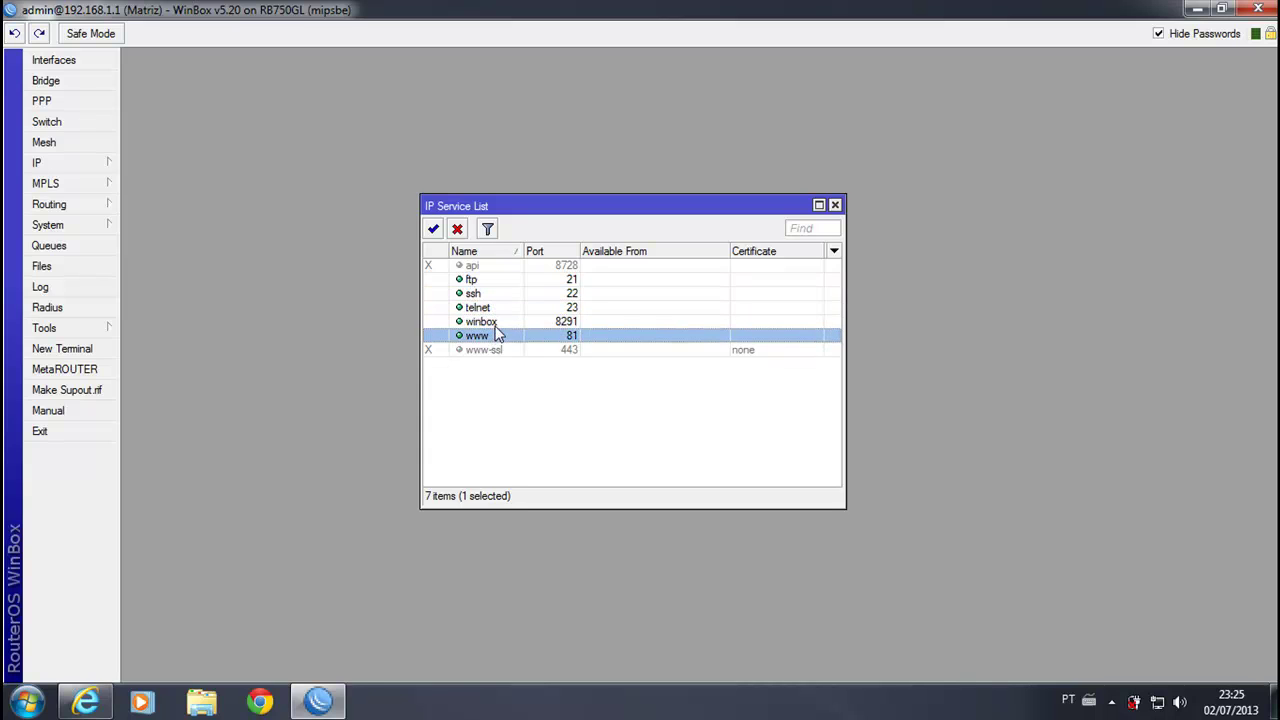
{"action": "left_click", "coordinate": [490, 323]}
{"action": "left_click", "coordinate": [498, 337]}
{"action": "left_click", "coordinate": [836, 206]}
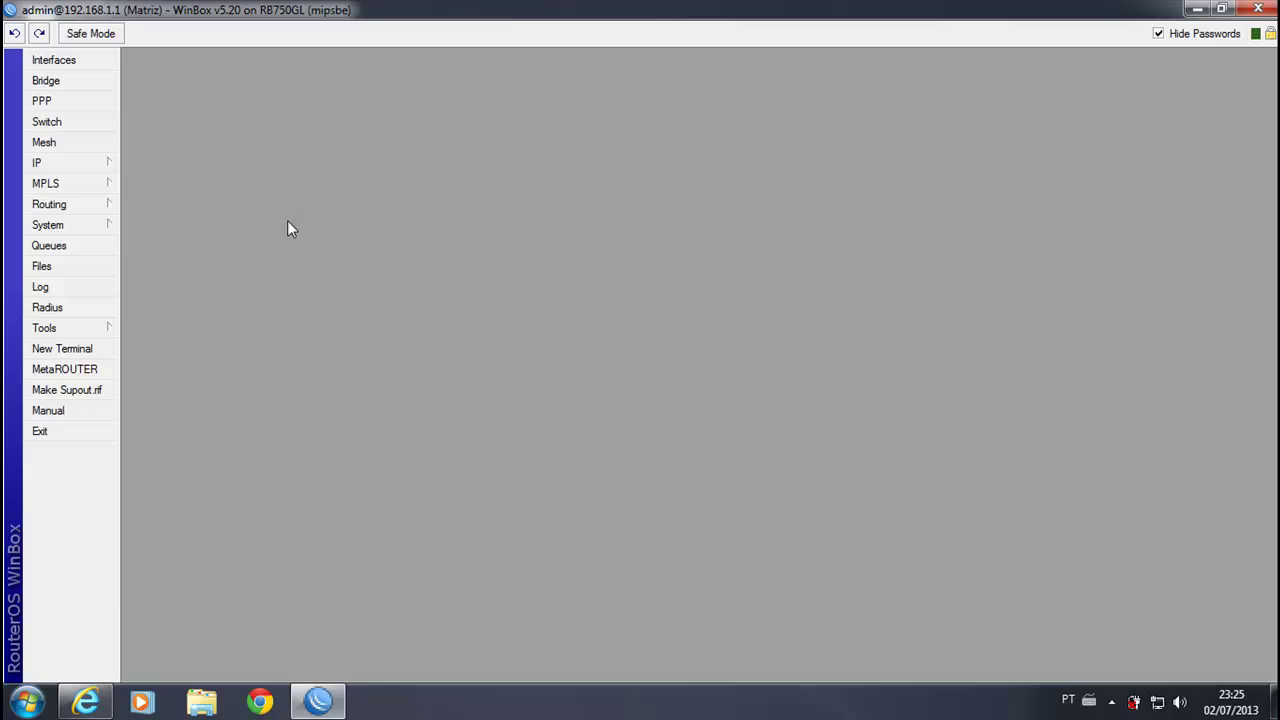
{"action": "left_click", "coordinate": [96, 163]}
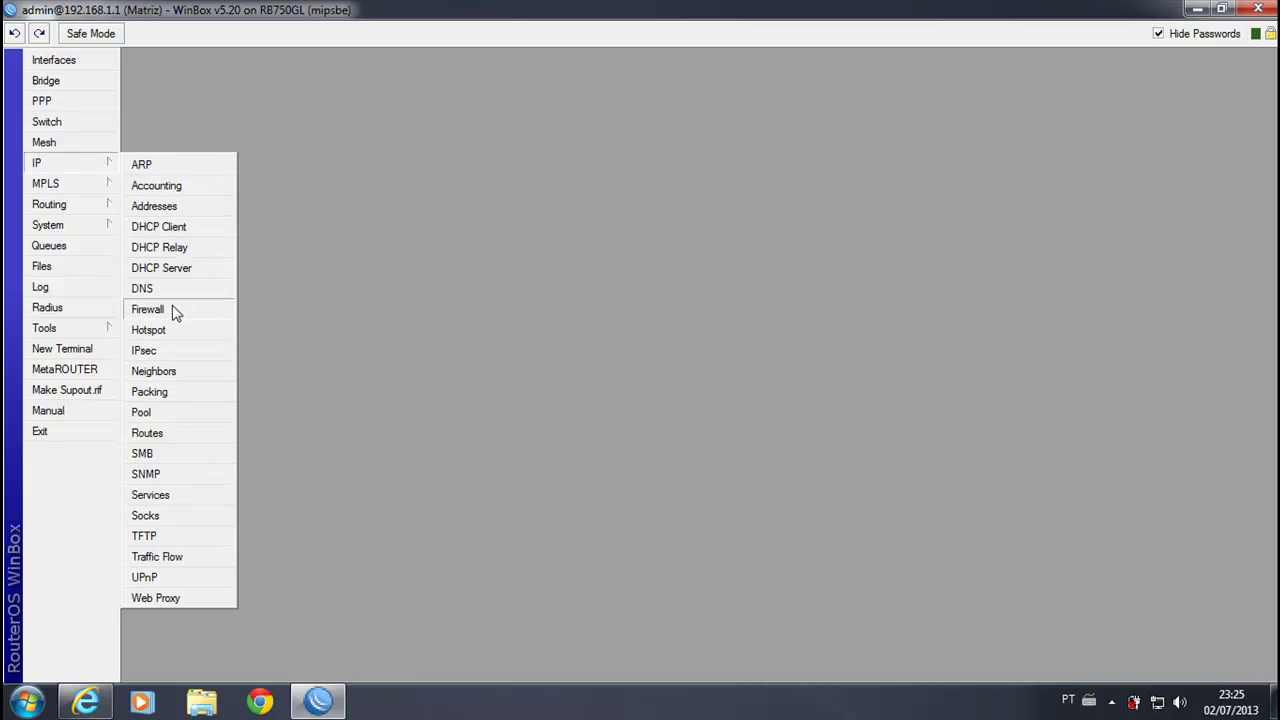
{"action": "left_click", "coordinate": [150, 309]}
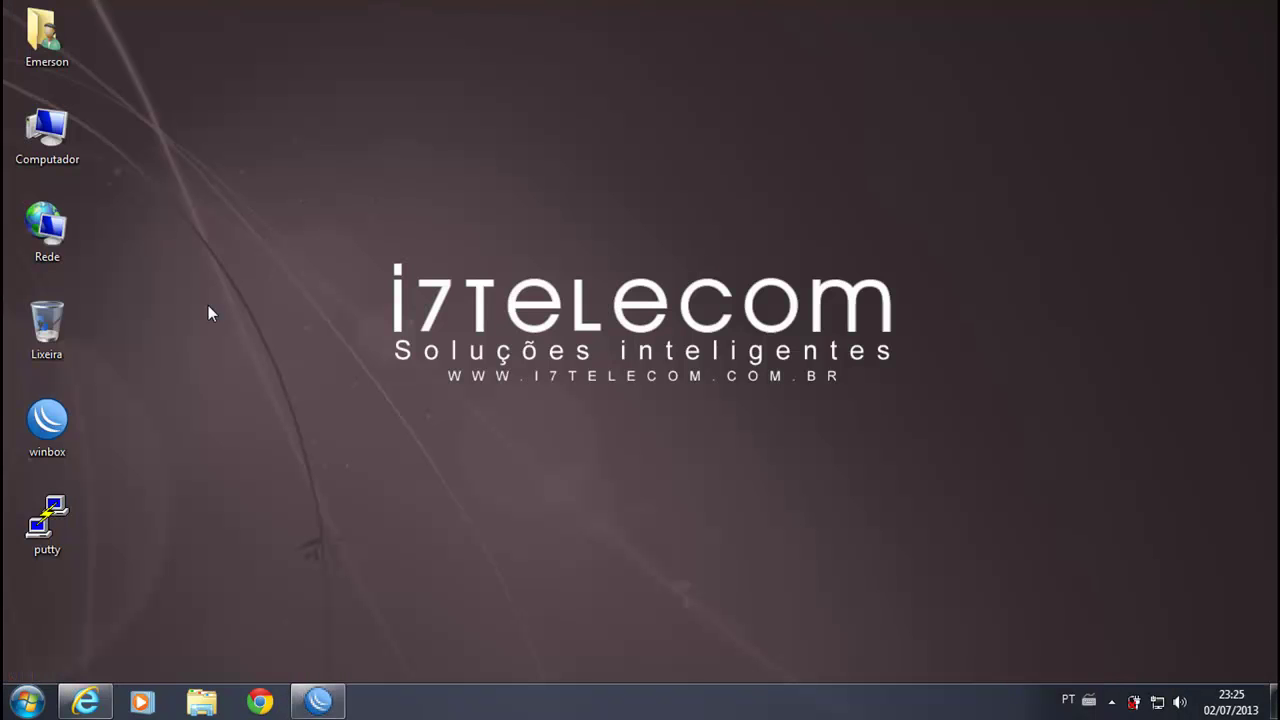
Step: From Computador, go to ftp.192.168.1.1 and dismiss the cannot-access error
{"action": "double_click", "coordinate": [68, 147]}
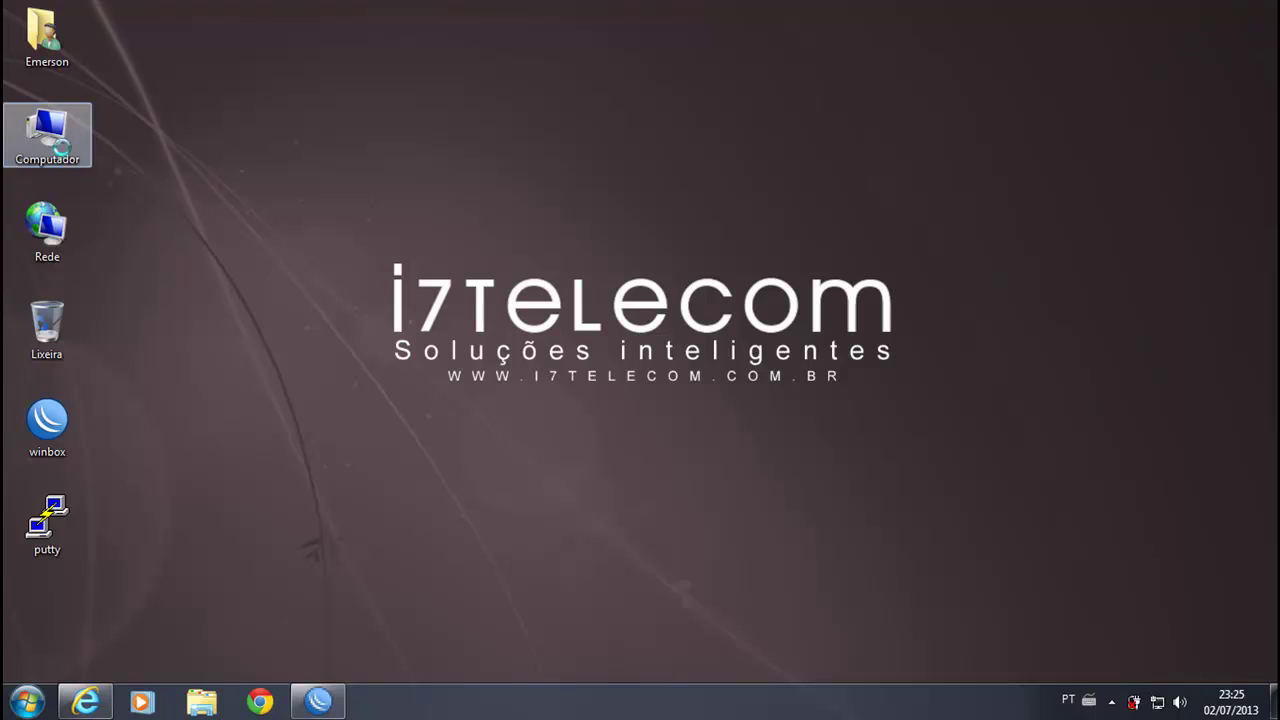
{"action": "left_click_drag", "start_coordinate": [453, 48], "coordinate": [737, 66]}
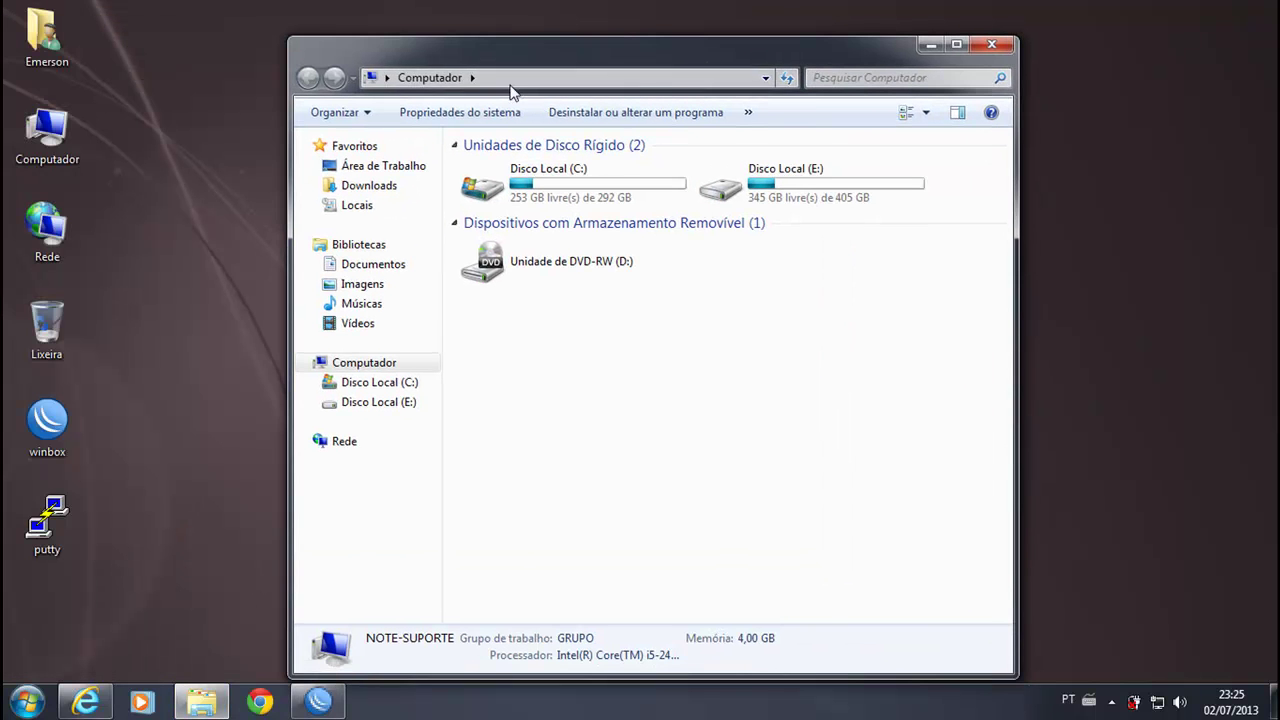
{"action": "left_click", "coordinate": [560, 80]}
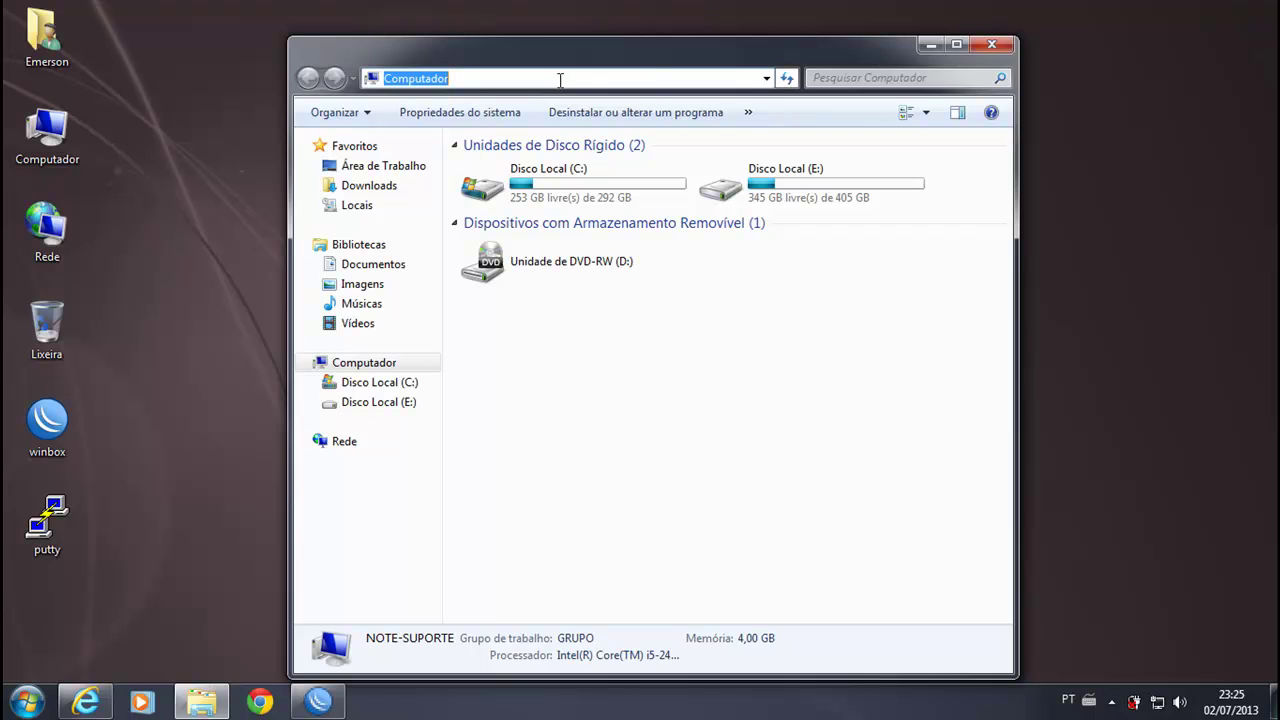
{"action": "type", "text": "ftp."}
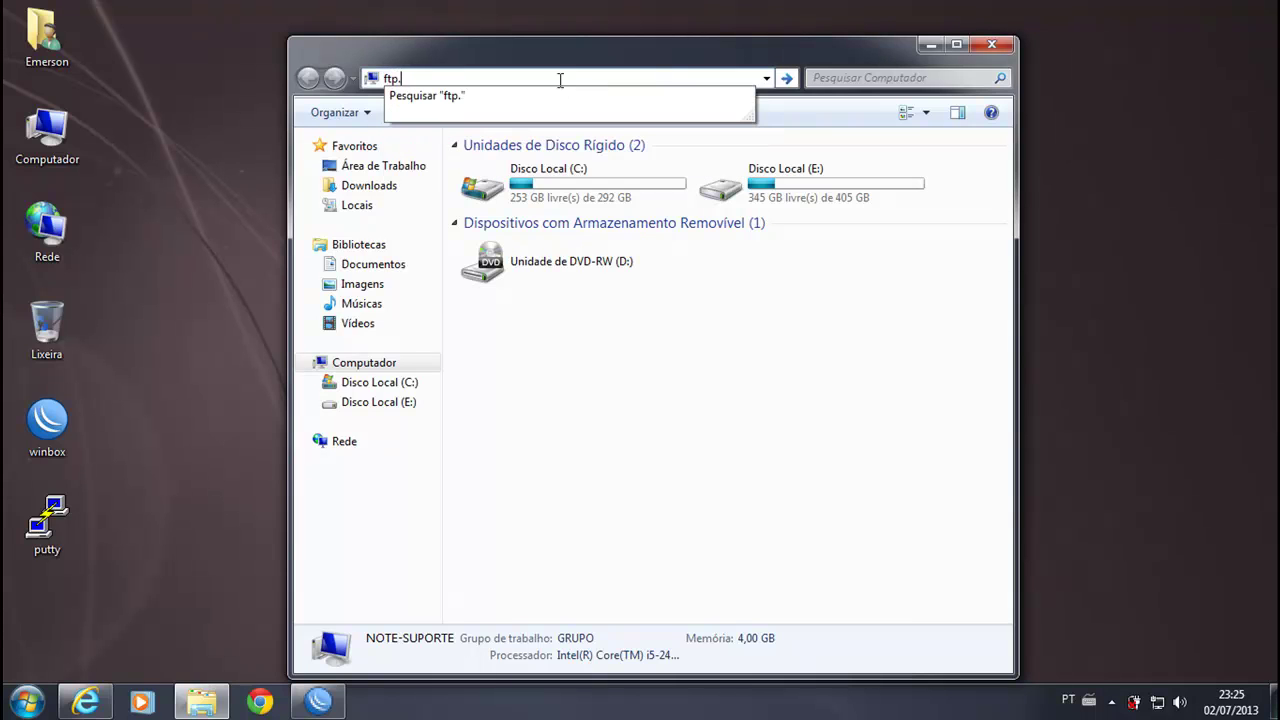
{"action": "type", "text": "192.168.1.1"}
{"action": "key", "text": "Return"}
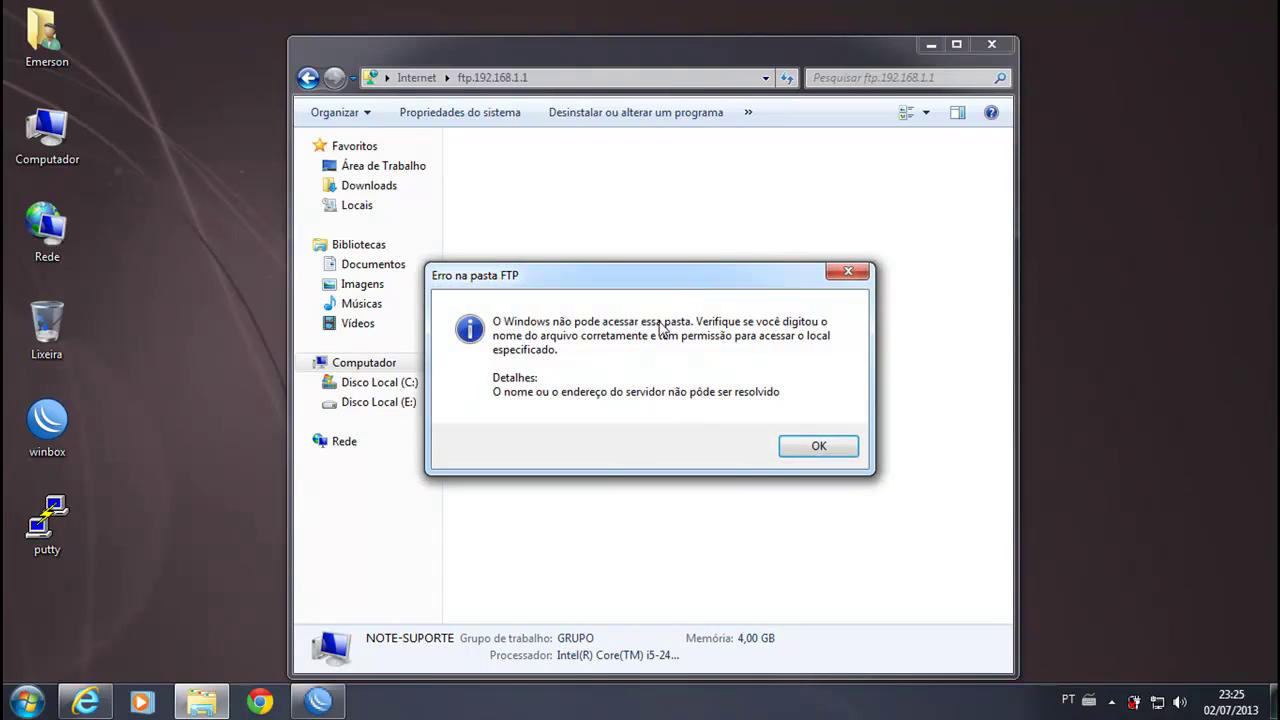
{"action": "left_click", "coordinate": [797, 451]}
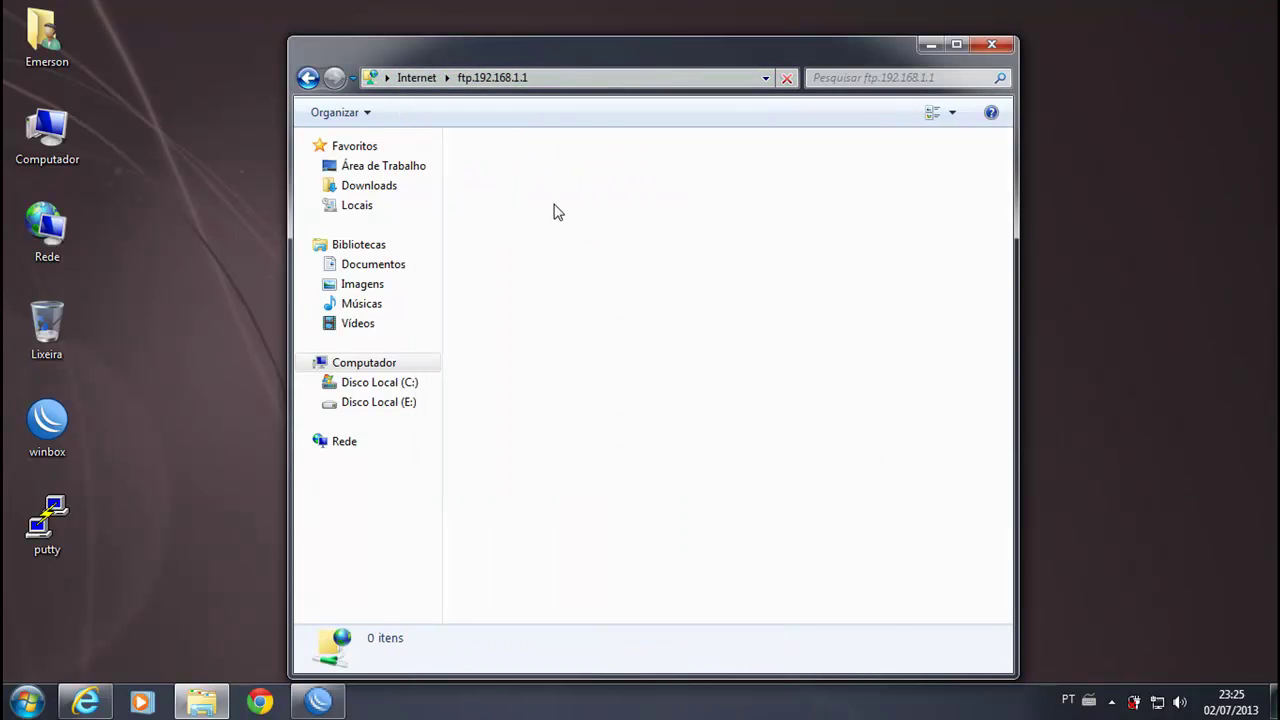
Step: Attempt an FTP logon as admin from the folder's context menu and dismiss the error
{"action": "right_click", "coordinate": [555, 209]}
{"action": "left_click", "coordinate": [648, 373]}
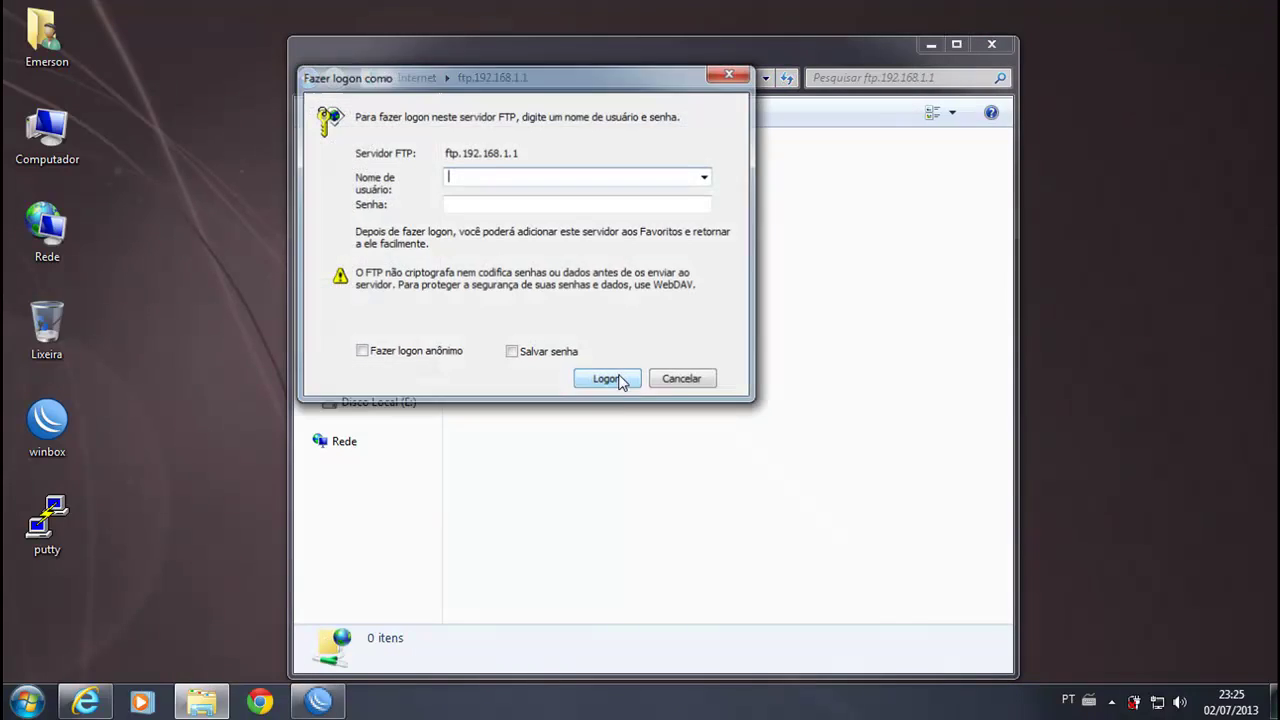
{"action": "left_click", "coordinate": [683, 380]}
{"action": "right_click", "coordinate": [548, 270]}
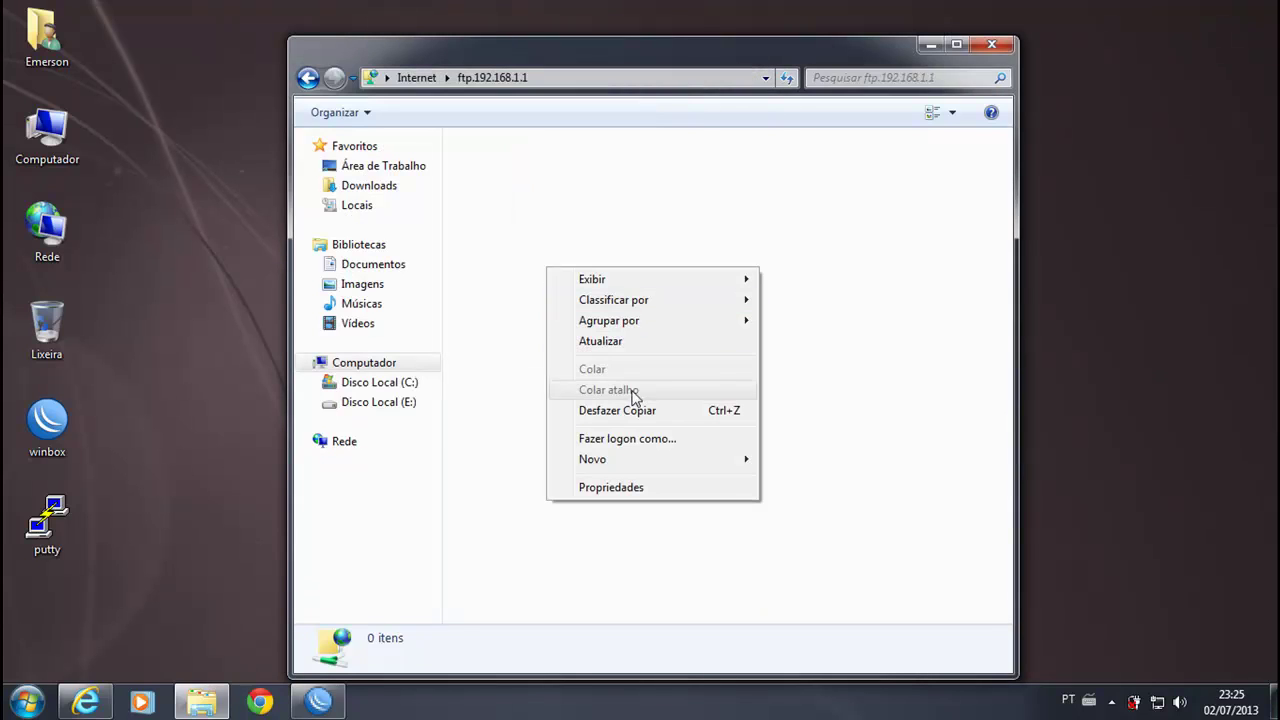
{"action": "left_click", "coordinate": [624, 442]}
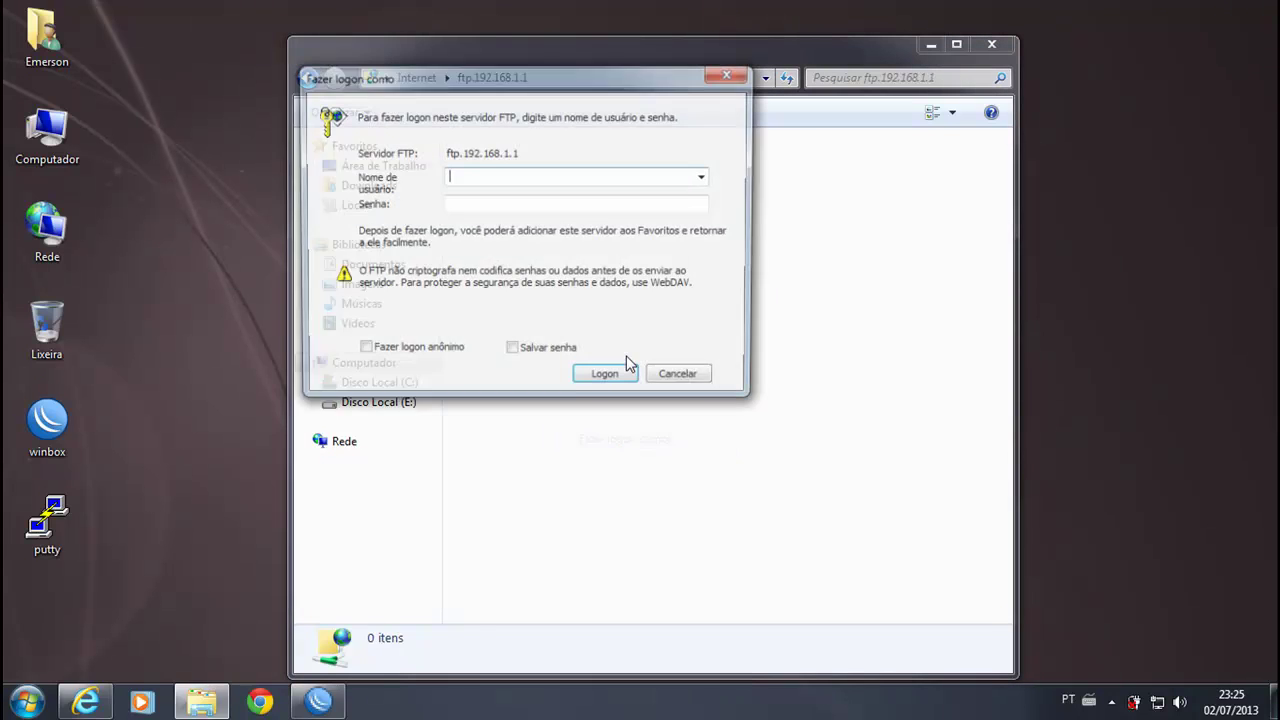
{"action": "type", "text": "admin"}
{"action": "left_click", "coordinate": [577, 204]}
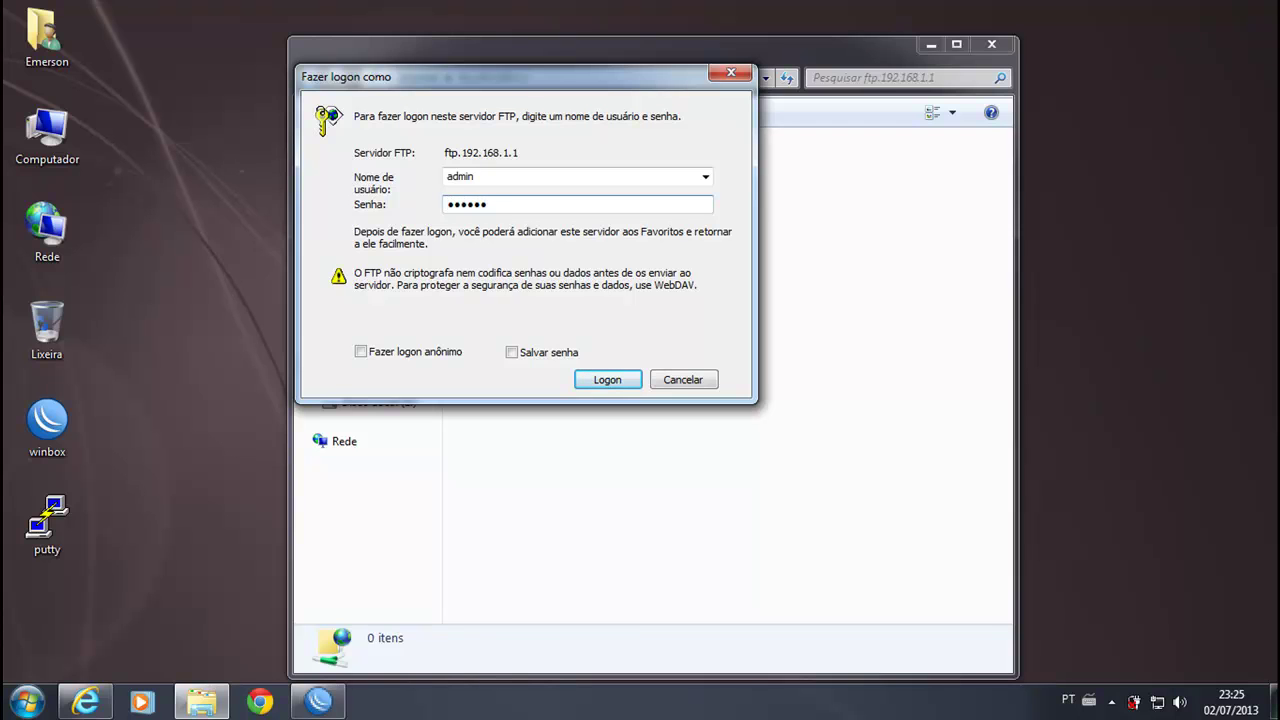
{"action": "key", "text": "Return"}
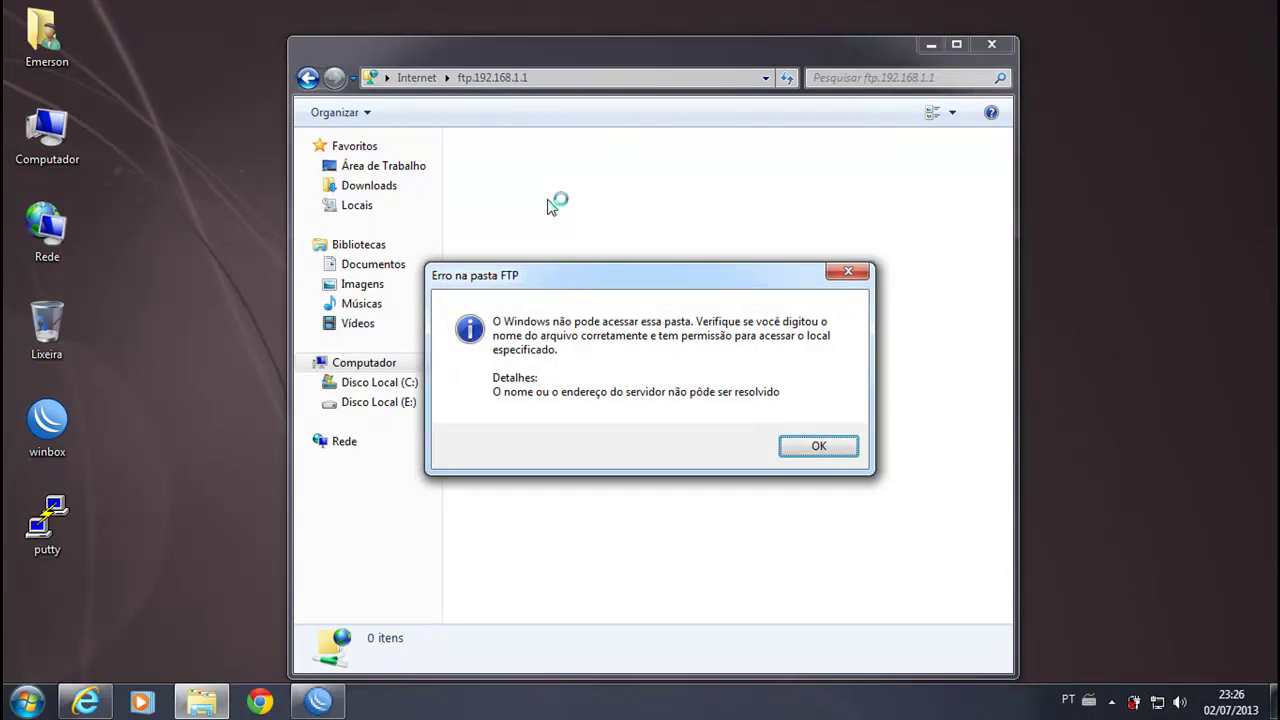
{"action": "left_click", "coordinate": [818, 447]}
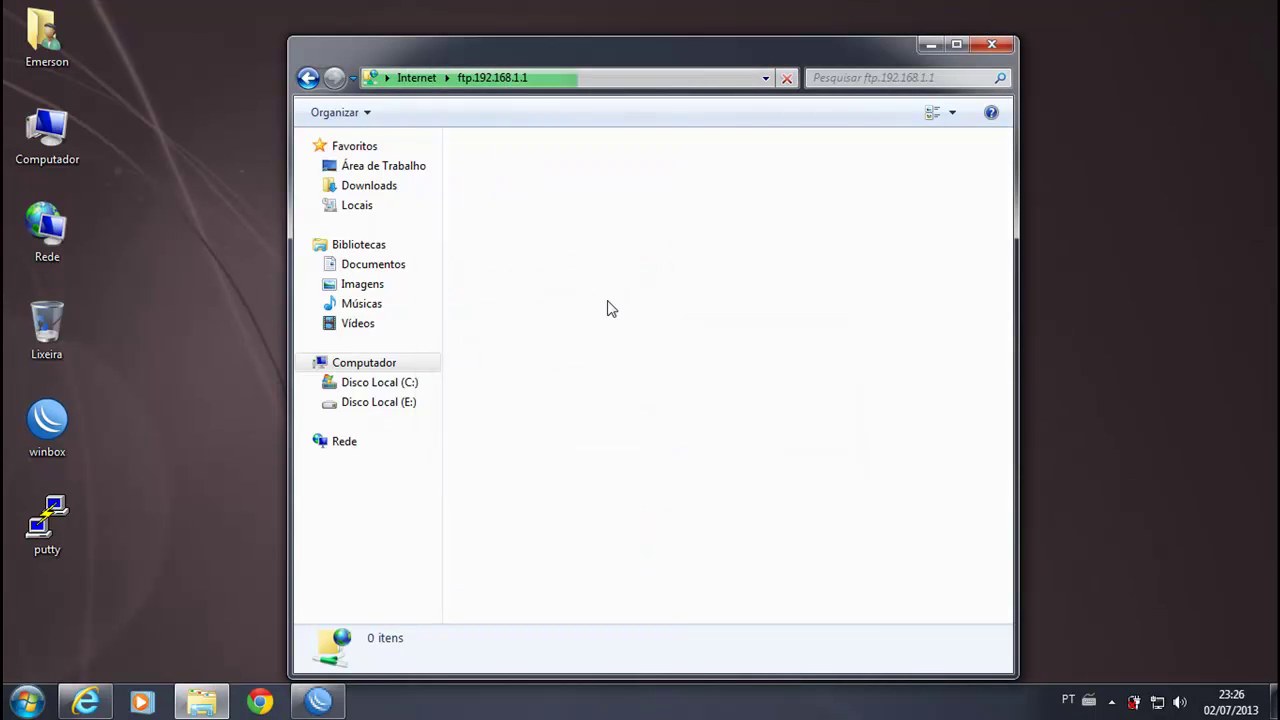
Step: Retry the FTP logon as user adm and dismiss the folder error
{"action": "right_click", "coordinate": [571, 251]}
{"action": "left_click", "coordinate": [648, 420]}
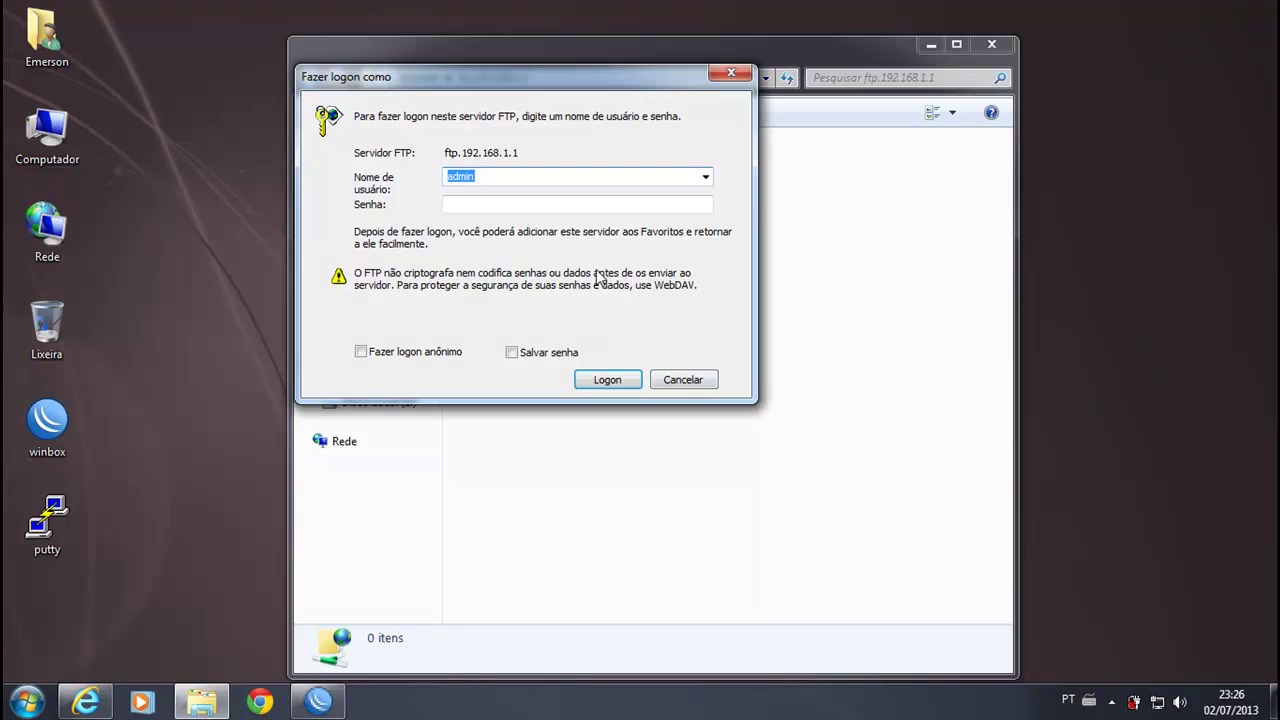
{"action": "type", "text": "adm"}
{"action": "key", "text": "Tab"}
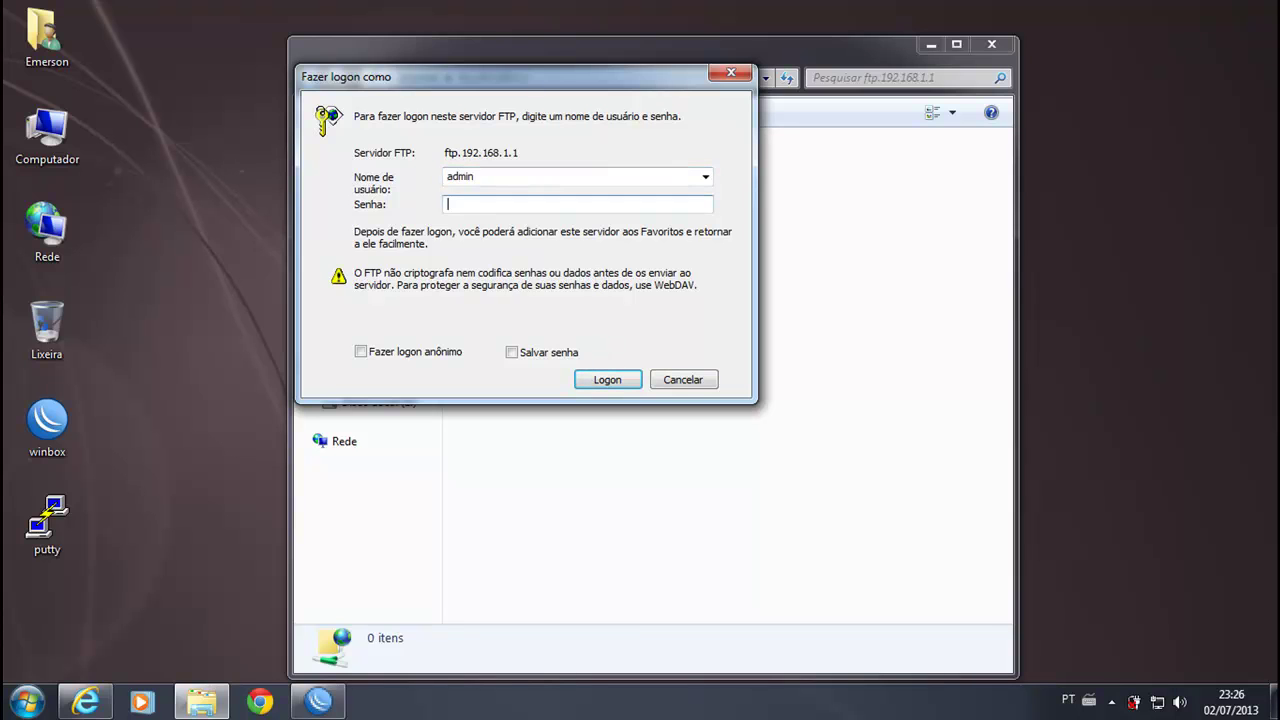
{"action": "key", "text": "Return"}
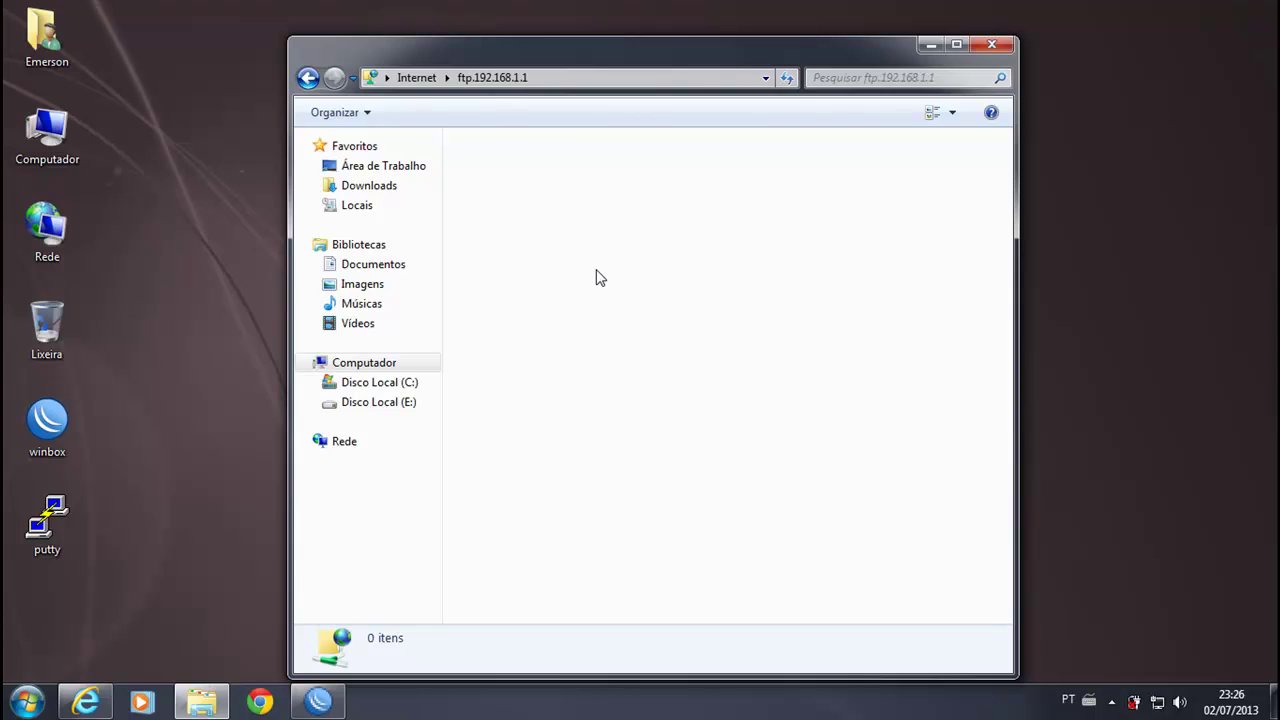
{"action": "right_click", "coordinate": [580, 261]}
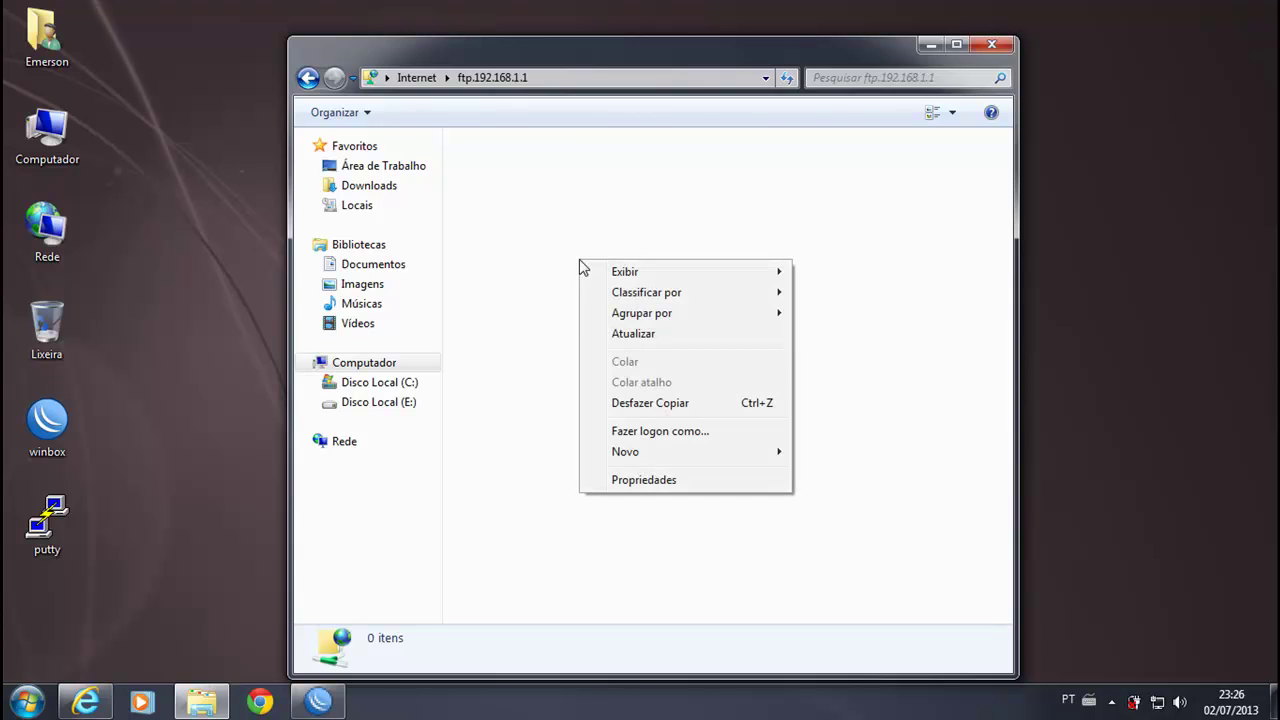
{"action": "mouse_move", "coordinate": [660, 458]}
{"action": "left_click", "coordinate": [834, 458]}
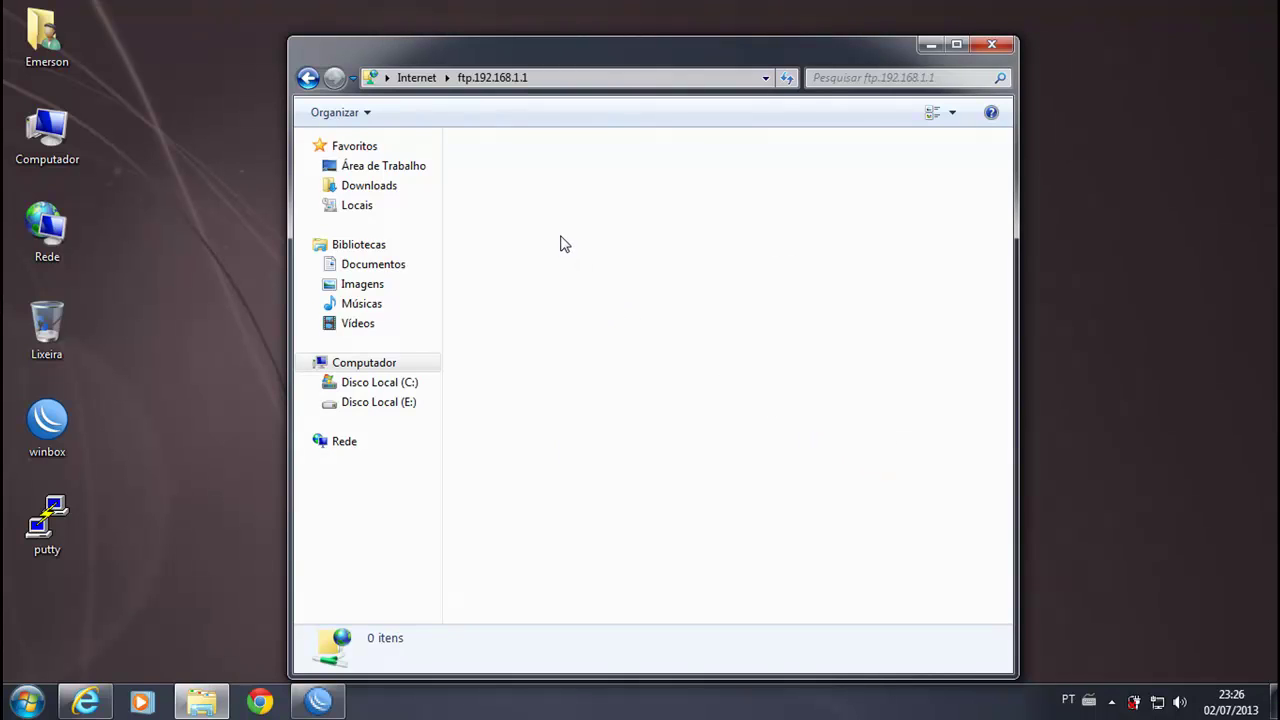
{"action": "left_click", "coordinate": [766, 437]}
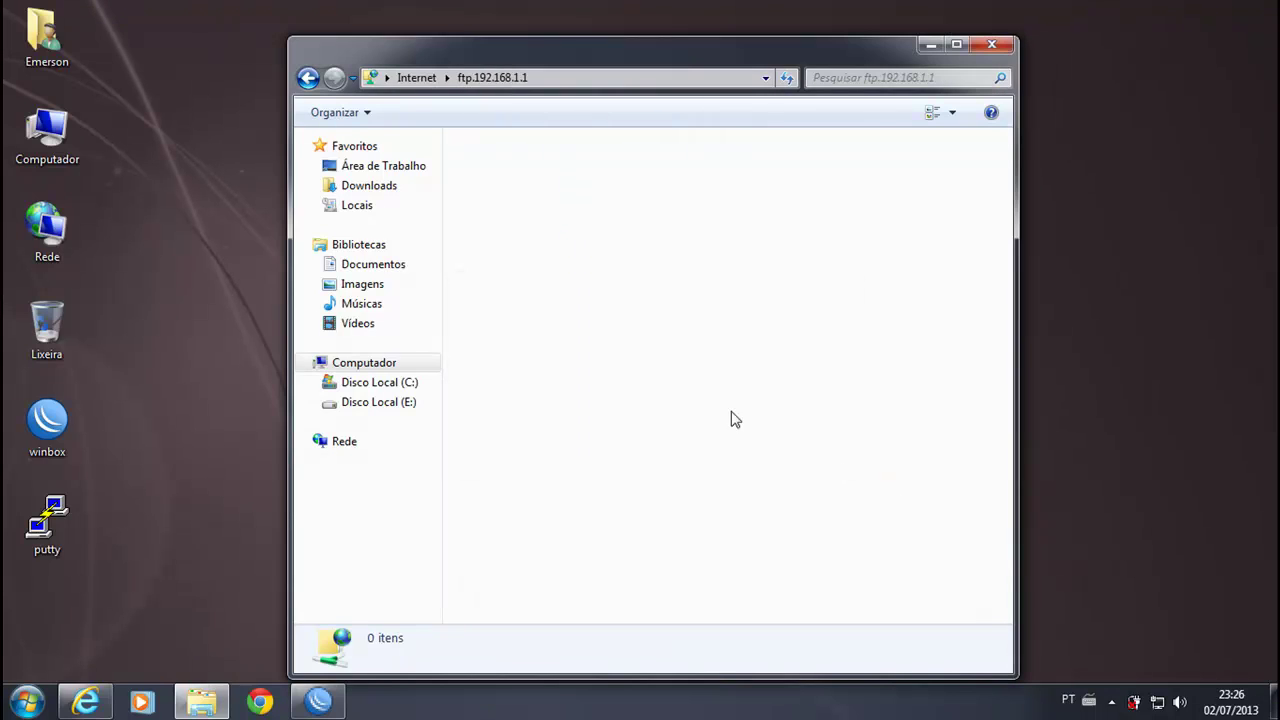
Step: Log on as user teste via Fazer logon como and dismiss the cannot-access error
{"action": "right_click", "coordinate": [535, 220]}
{"action": "left_click", "coordinate": [630, 381]}
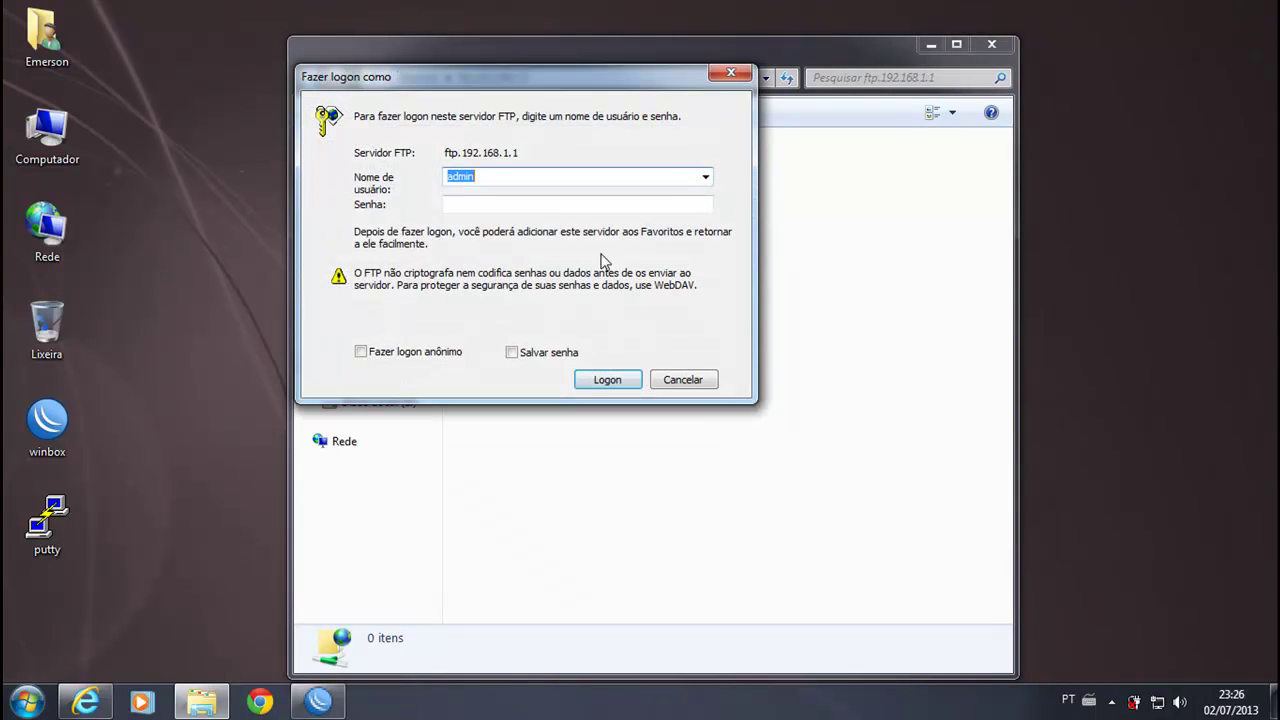
{"action": "type", "text": "teste"}
{"action": "left_click", "coordinate": [614, 380]}
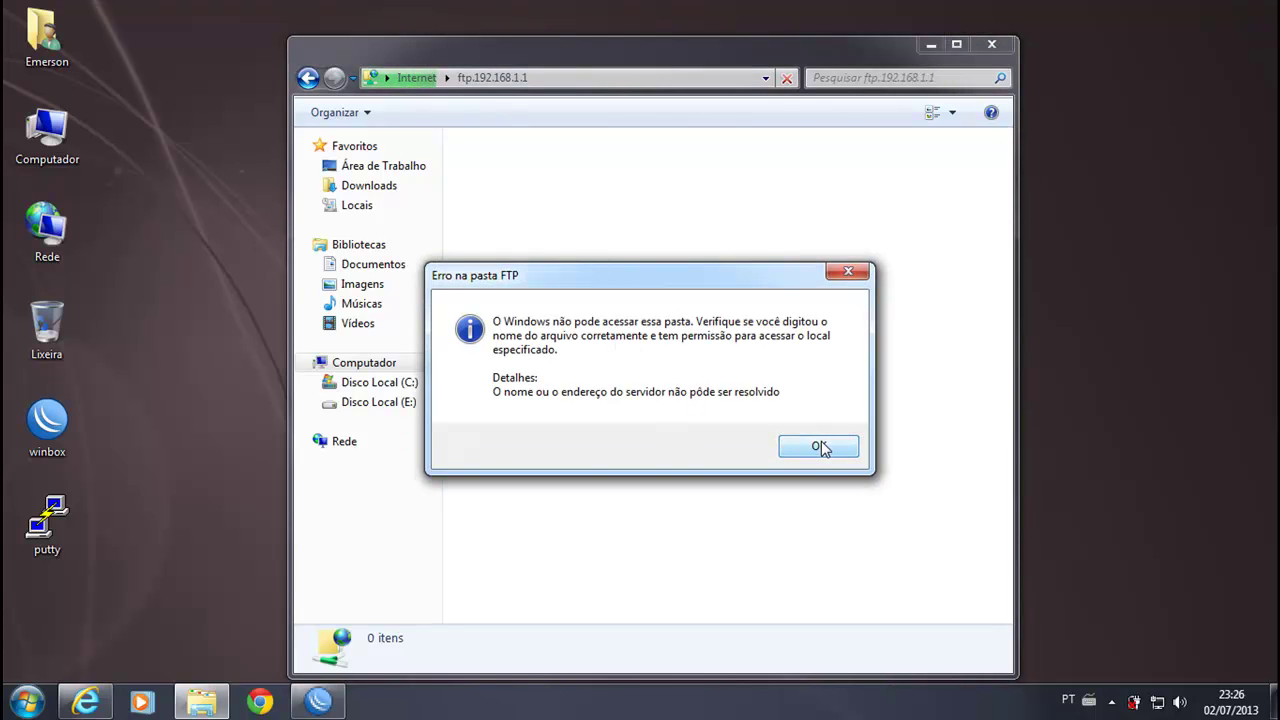
{"action": "left_click", "coordinate": [820, 448]}
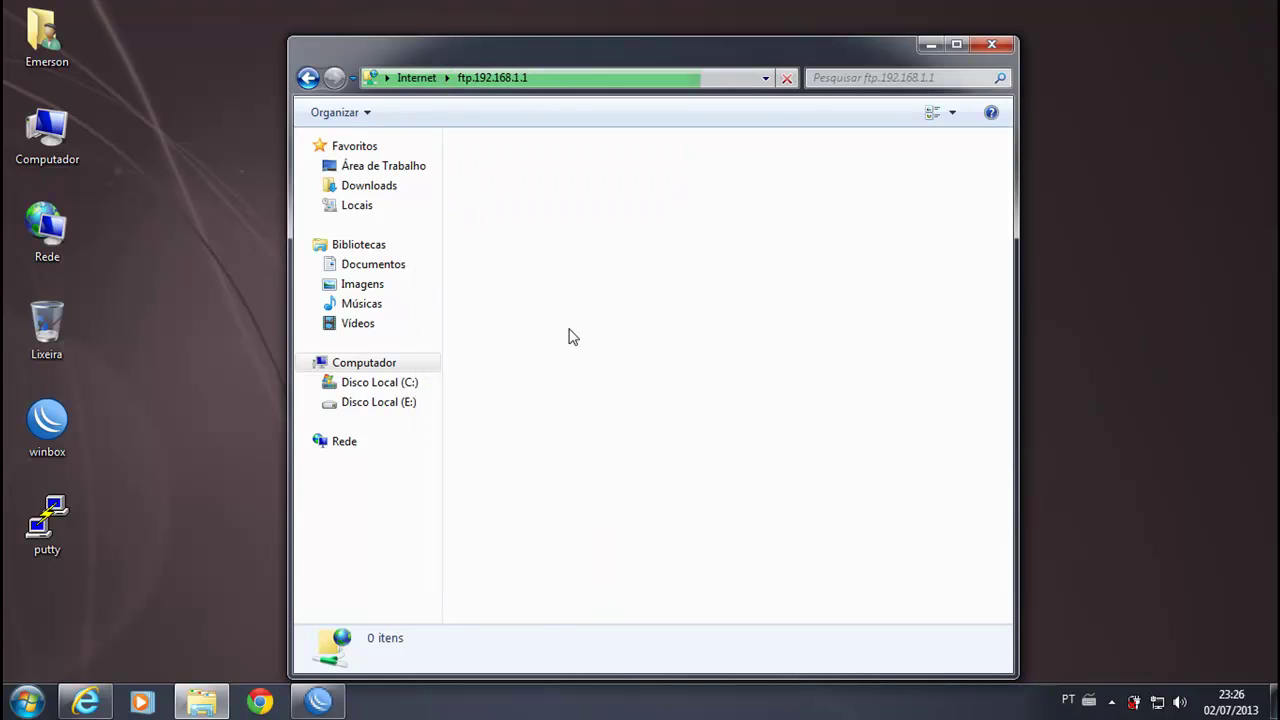
Step: Try creating a new folder (Novo > Pasta) on the FTP server and dismiss the error
{"action": "right_click", "coordinate": [531, 245]}
{"action": "mouse_move", "coordinate": [726, 441]}
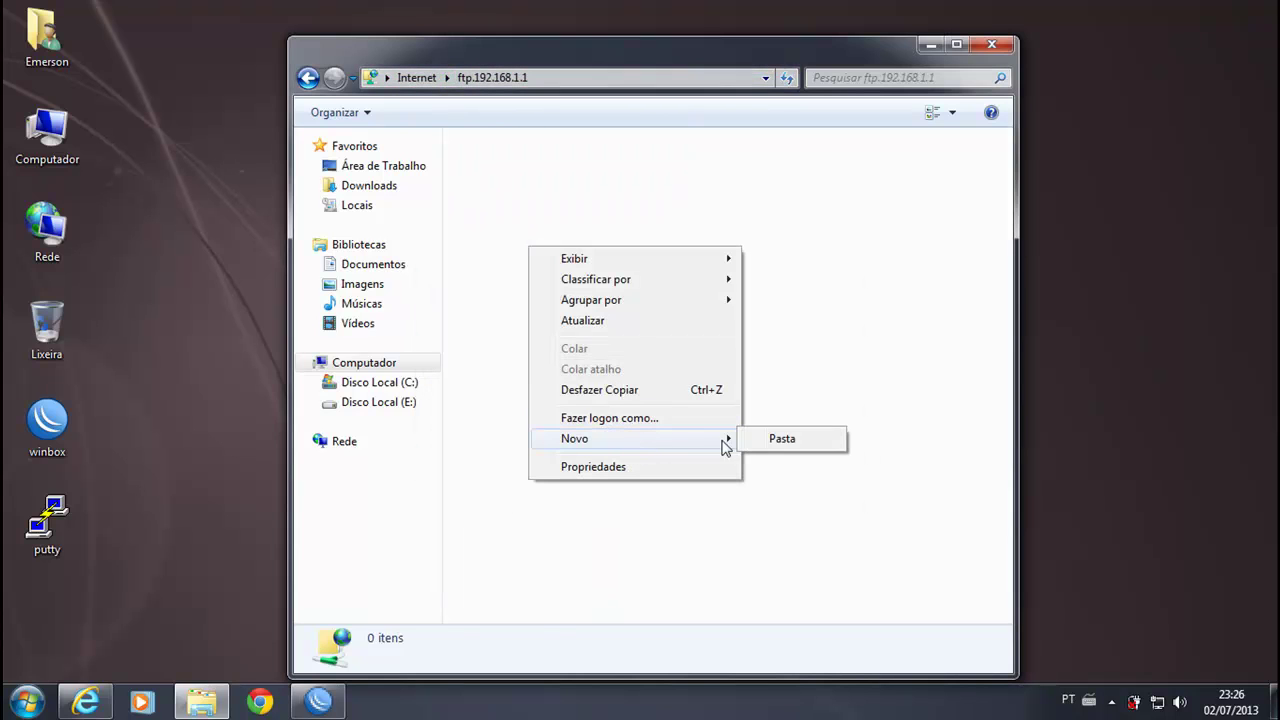
{"action": "left_click", "coordinate": [784, 446]}
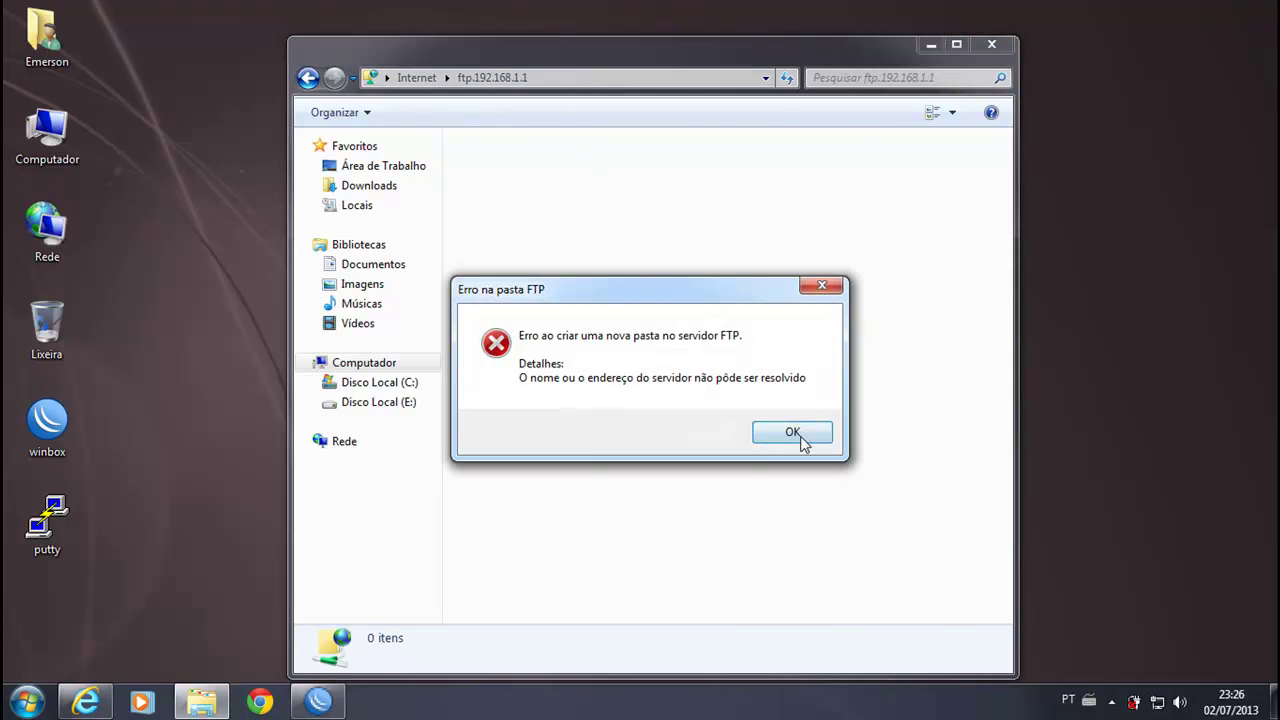
{"action": "left_click", "coordinate": [796, 438]}
Step: Submit another FTP logon as user admin with its password
{"action": "right_click", "coordinate": [534, 196]}
{"action": "left_click", "coordinate": [604, 362]}
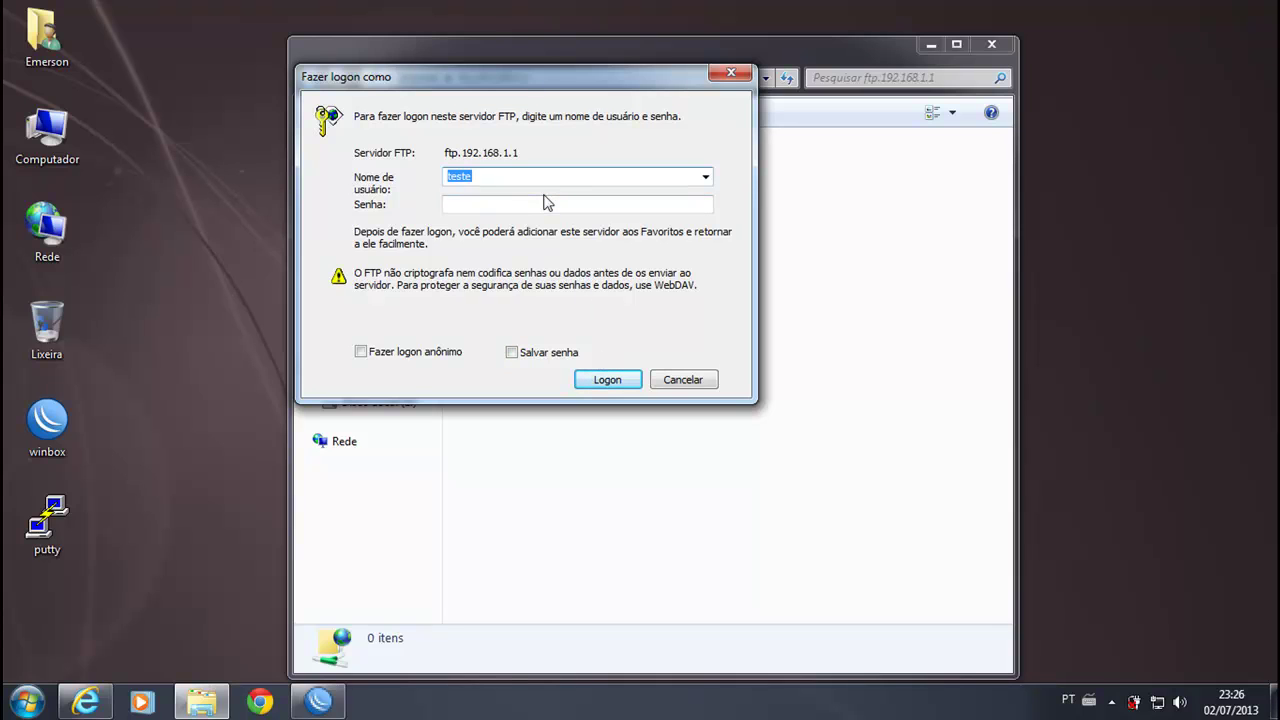
{"action": "type", "text": "admin"}
{"action": "key", "text": "Tab"}
{"action": "type", "text": "a"}
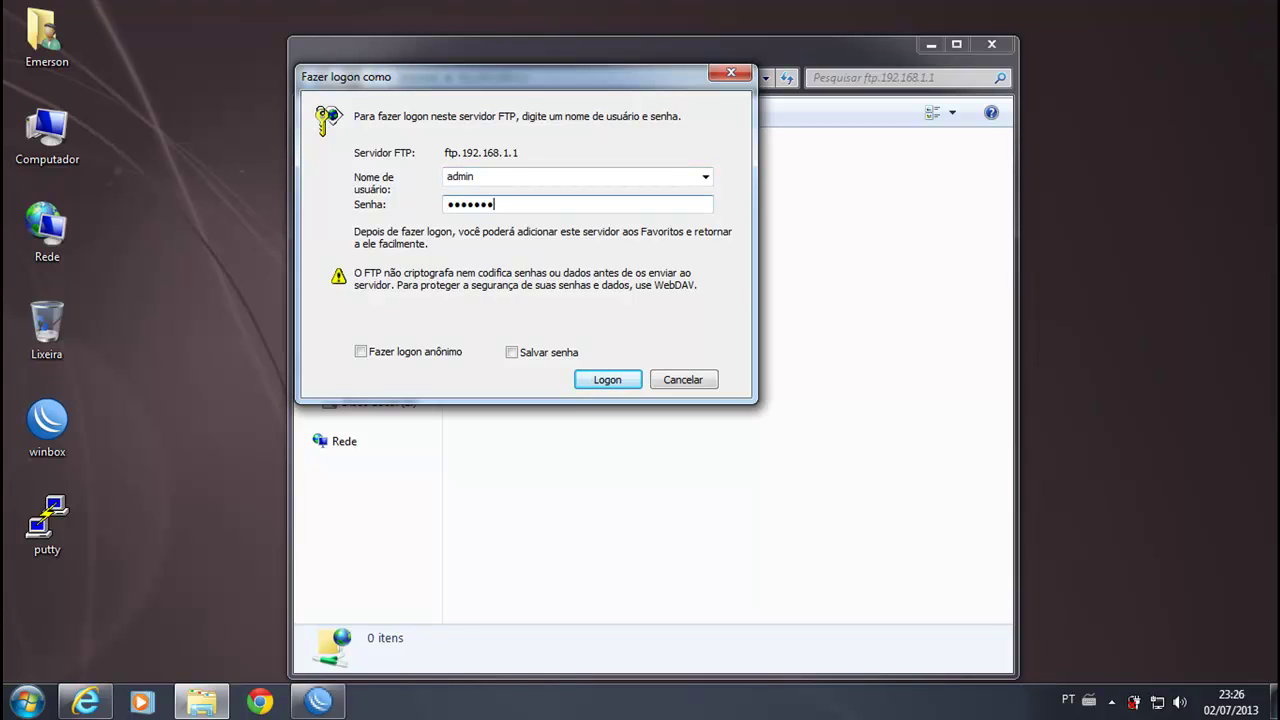
{"action": "key", "text": "Return"}
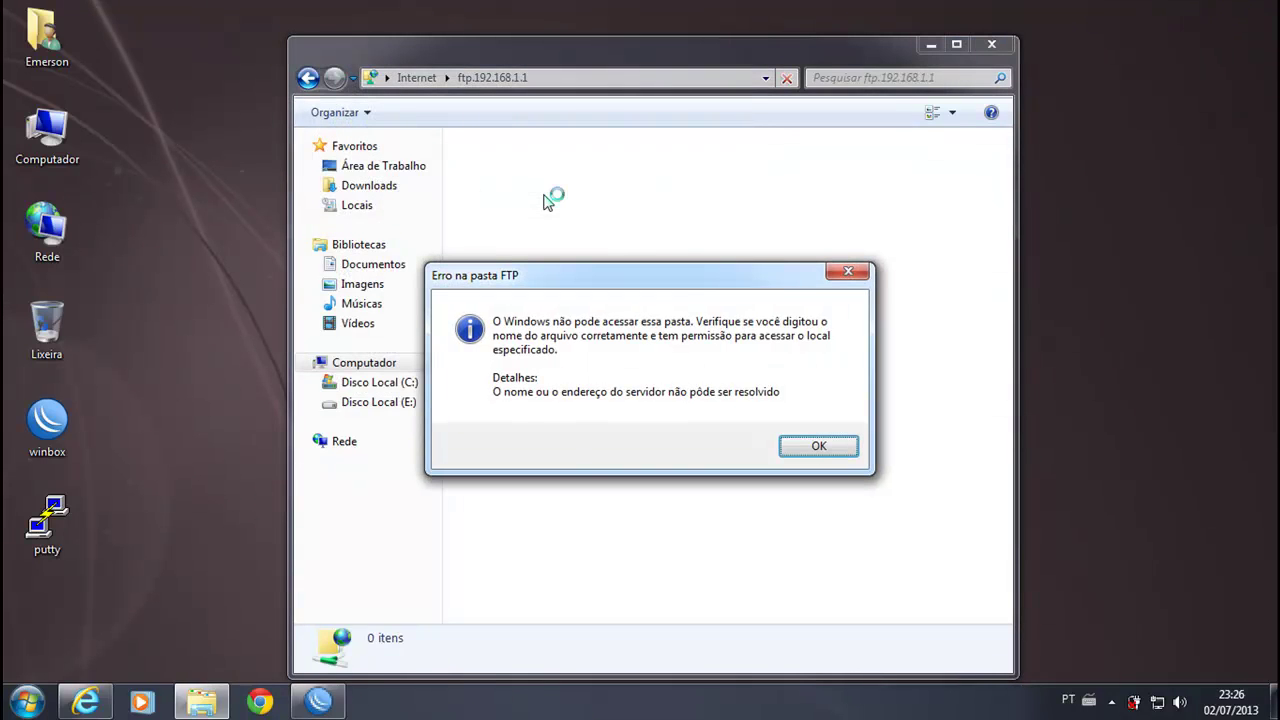
Step: Browse to ftp://192.168.1.1 and log on as admin to list Matriz.backup and Matriz-11062013-1507.backup
{"action": "left_click", "coordinate": [813, 446]}
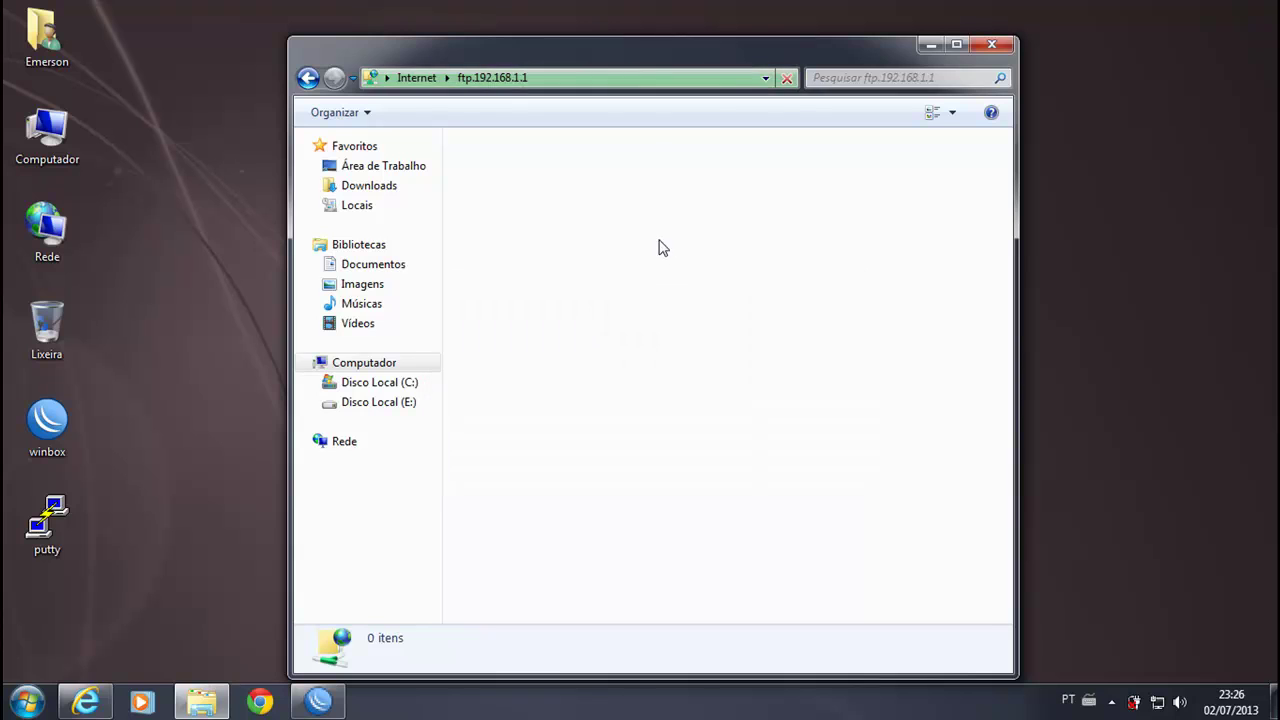
{"action": "mouse_move", "coordinate": [734, 60]}
{"action": "left_mouse_down"}
{"action": "mouse_move", "coordinate": [791, 49]}
{"action": "mouse_move", "coordinate": [725, 58]}
{"action": "left_mouse_up"}
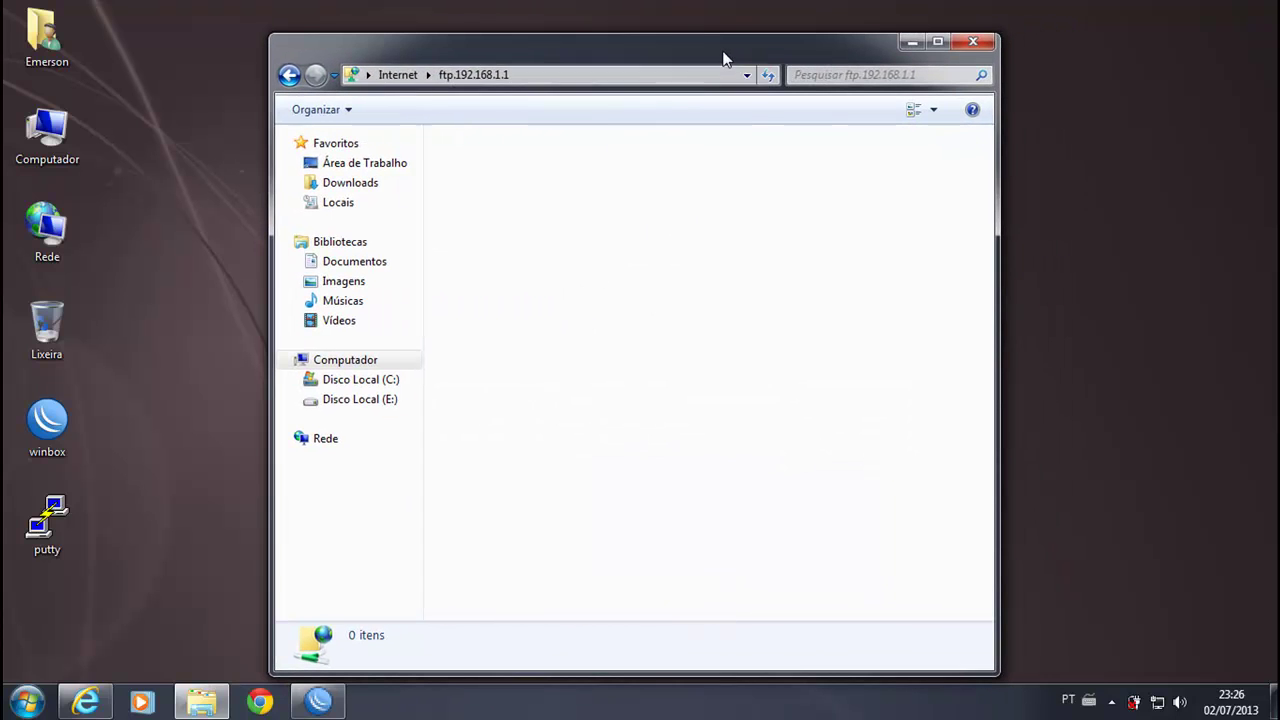
{"action": "left_click", "coordinate": [589, 77]}
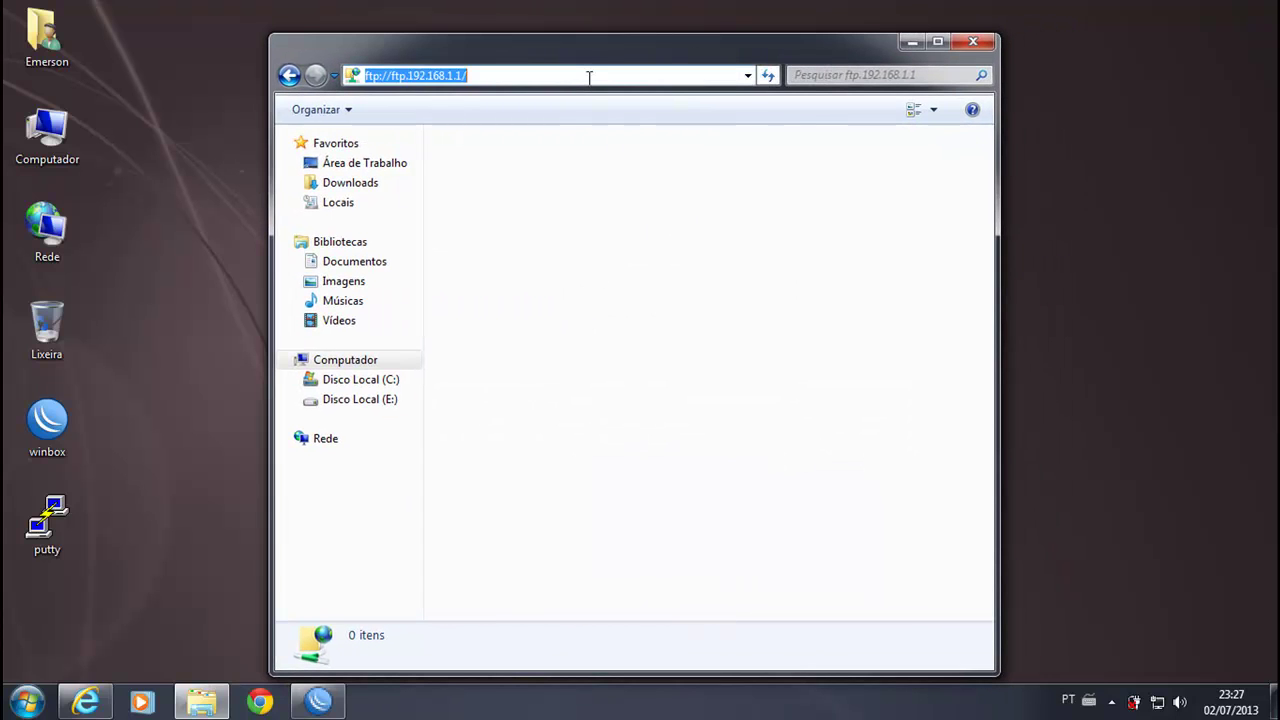
{"action": "type", "text": "ftp://192.168"}
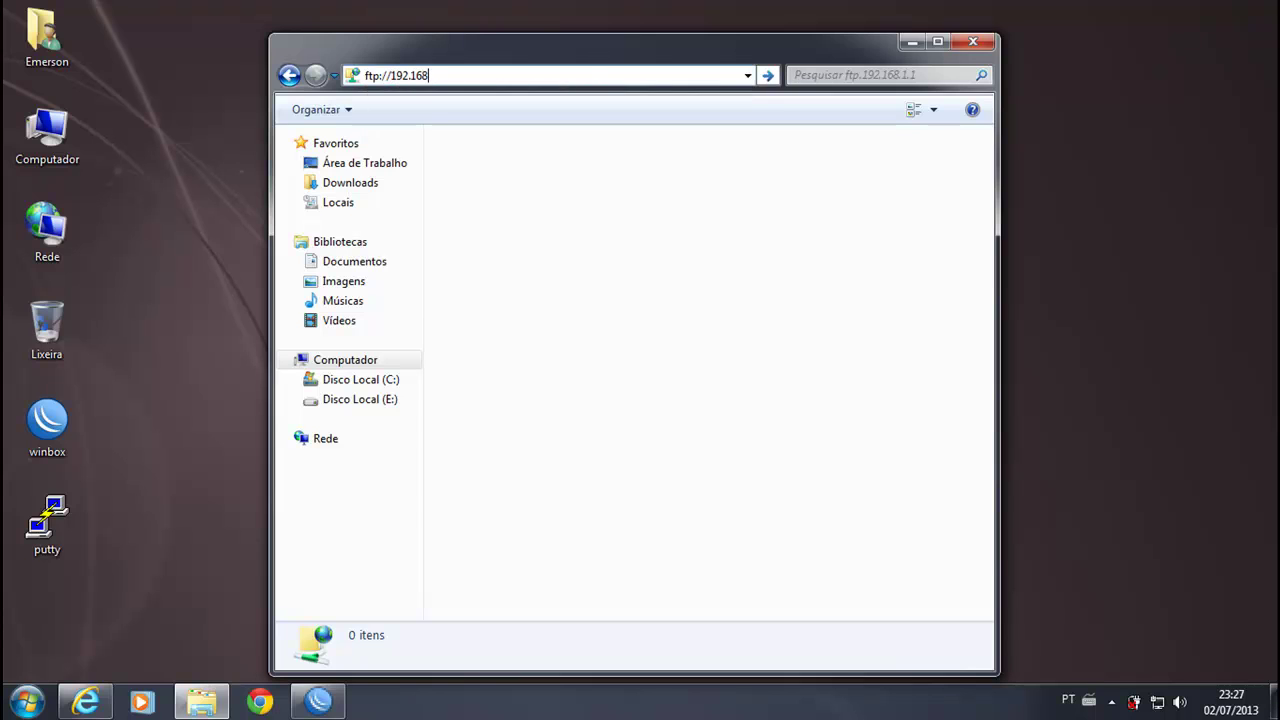
{"action": "type", "text": ".1.1"}
{"action": "key", "text": "Return"}
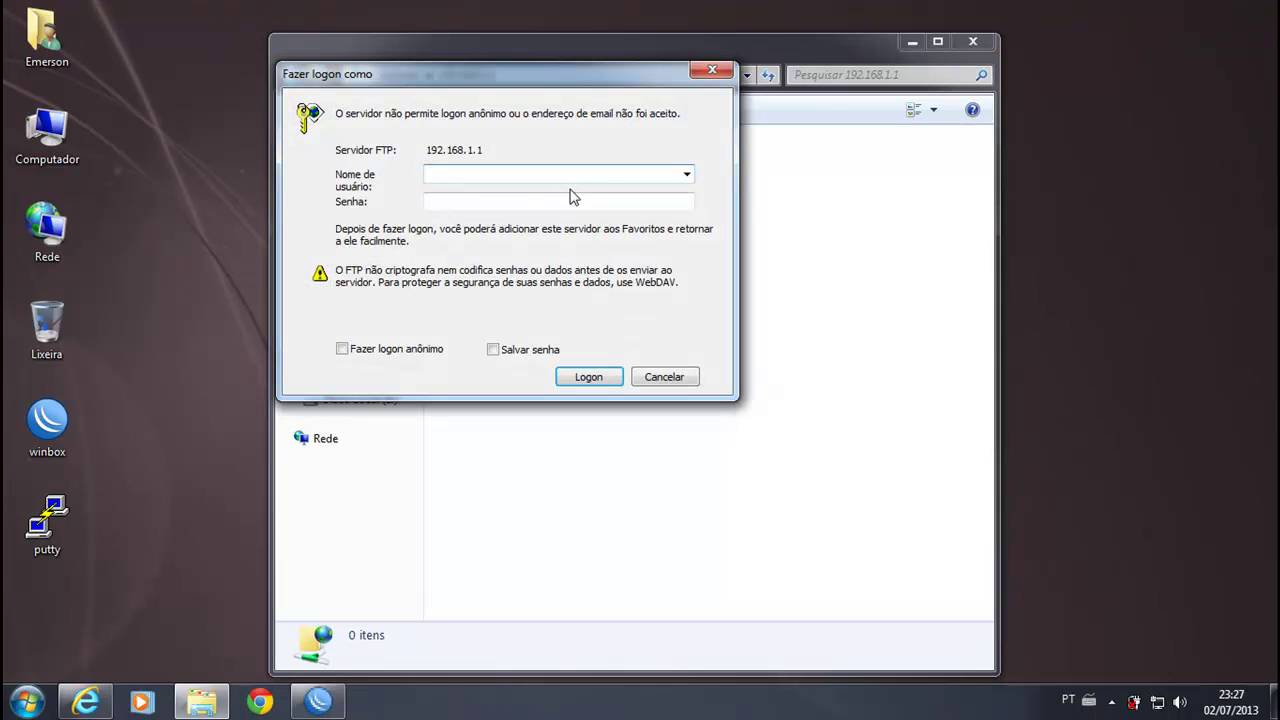
{"action": "type", "text": "admin"}
{"action": "key", "text": "Tab"}
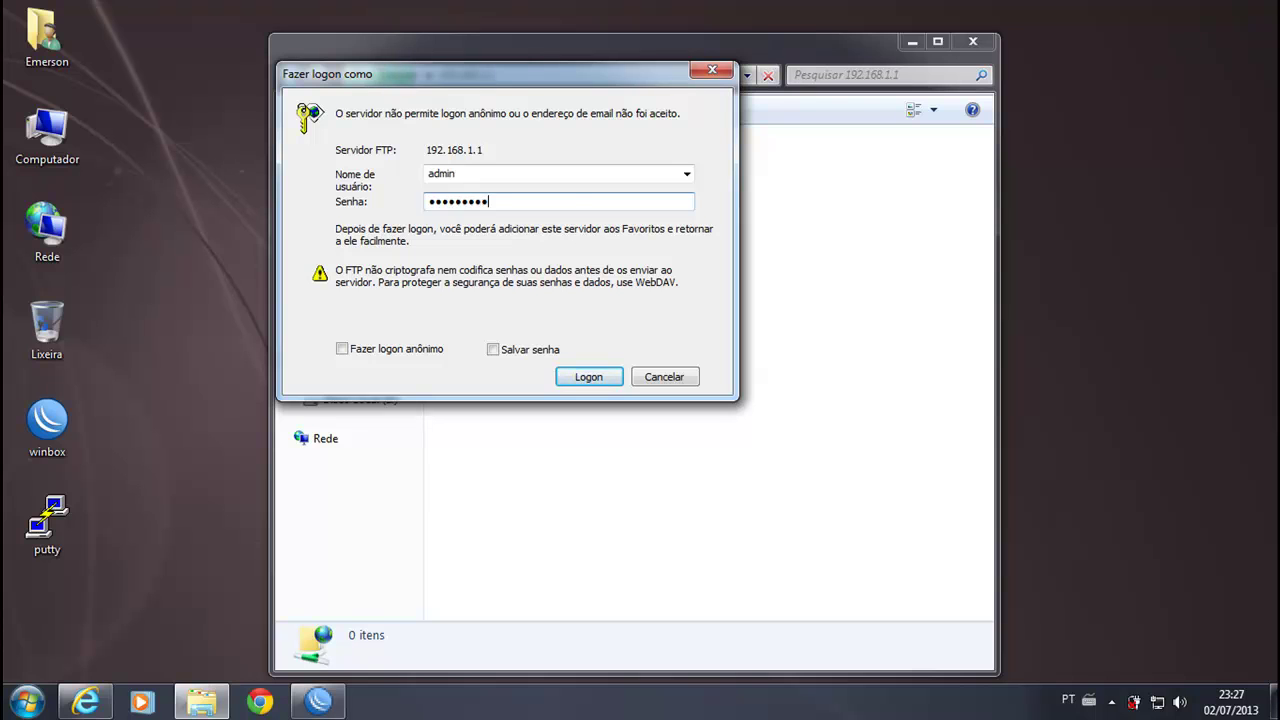
{"action": "key", "text": "Return"}
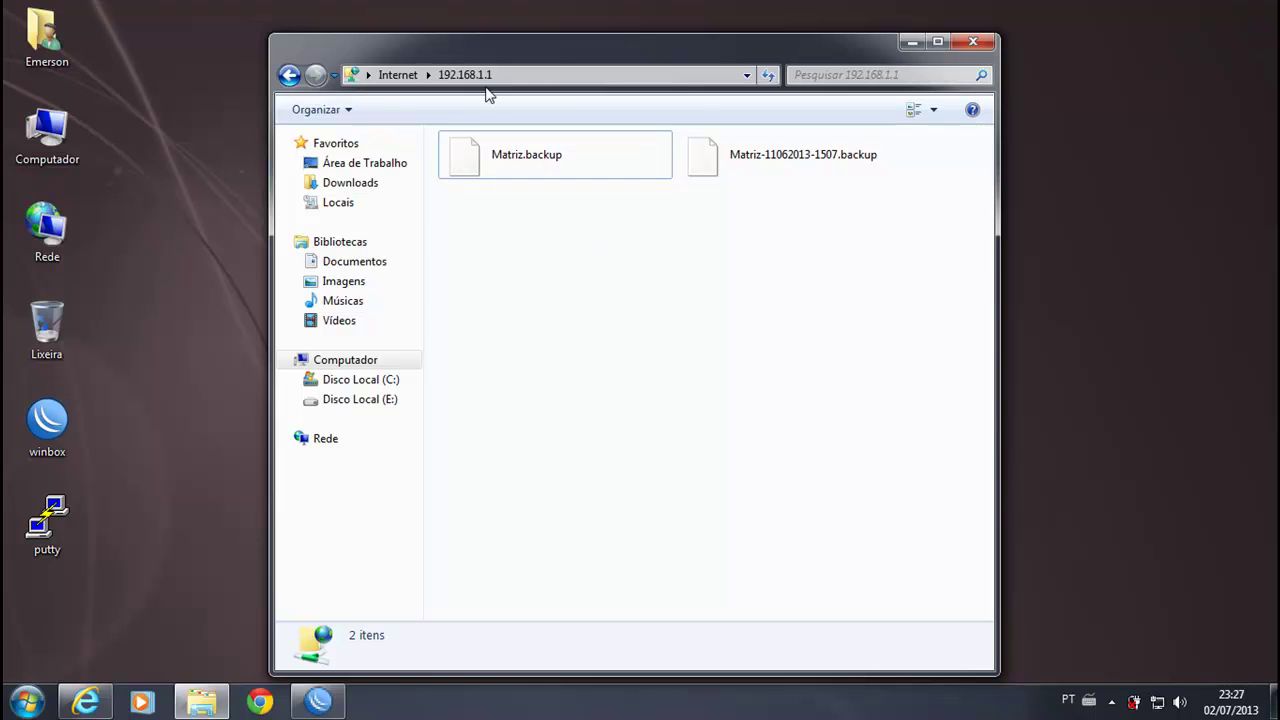
{"action": "left_click_drag", "start_coordinate": [591, 56], "coordinate": [592, 31]}
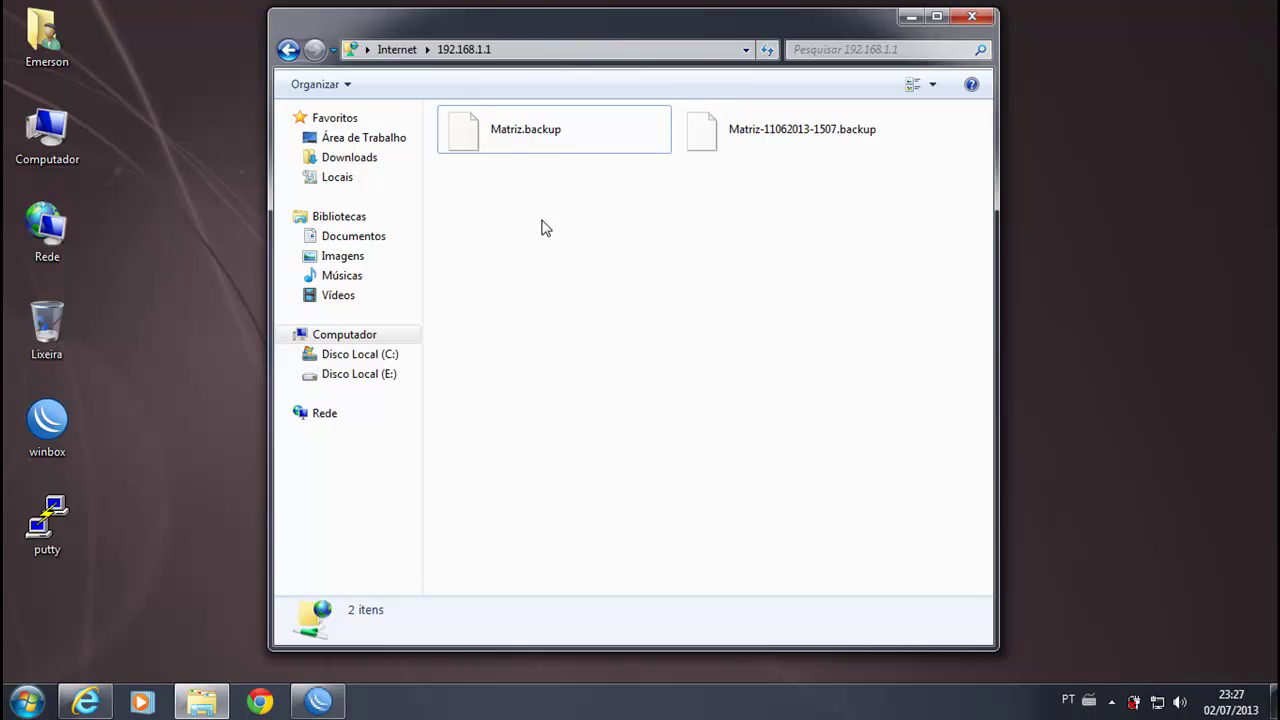
Step: Connect Winbox to 192.168.1.1, check both backup files in Files, then minimize Winbox
{"action": "double_click", "coordinate": [47, 420]}
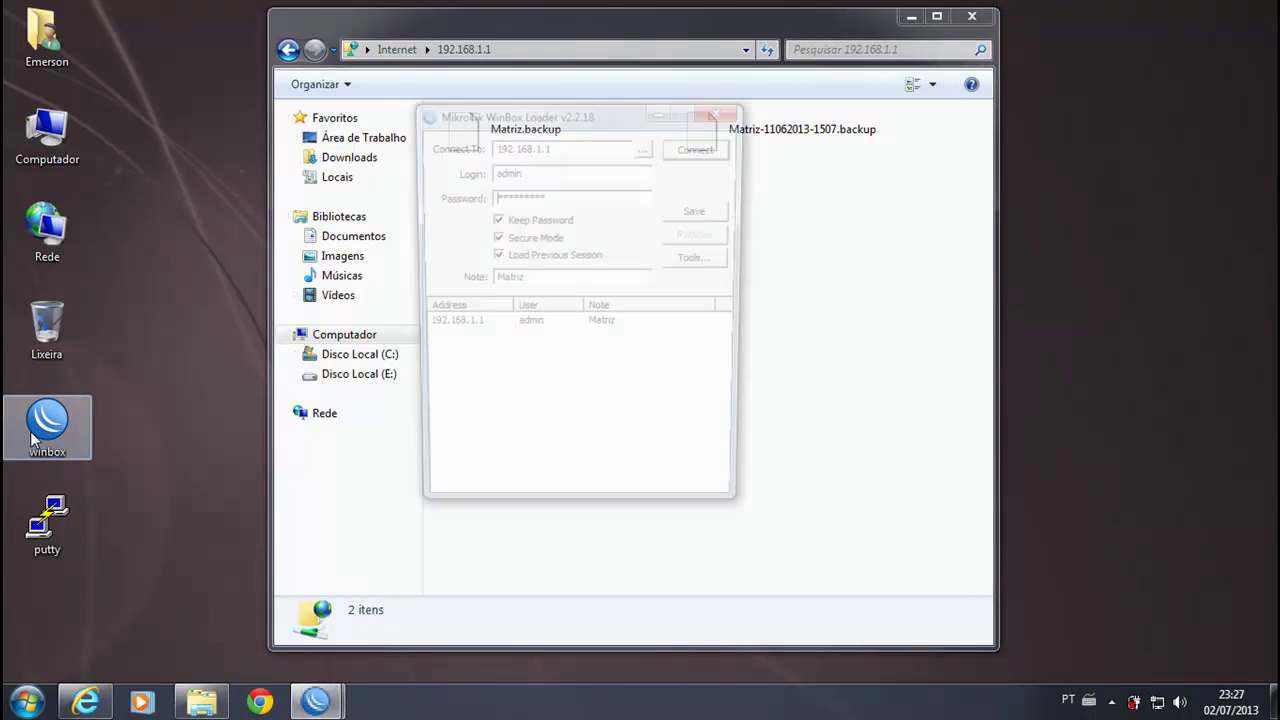
{"action": "left_click", "coordinate": [671, 154]}
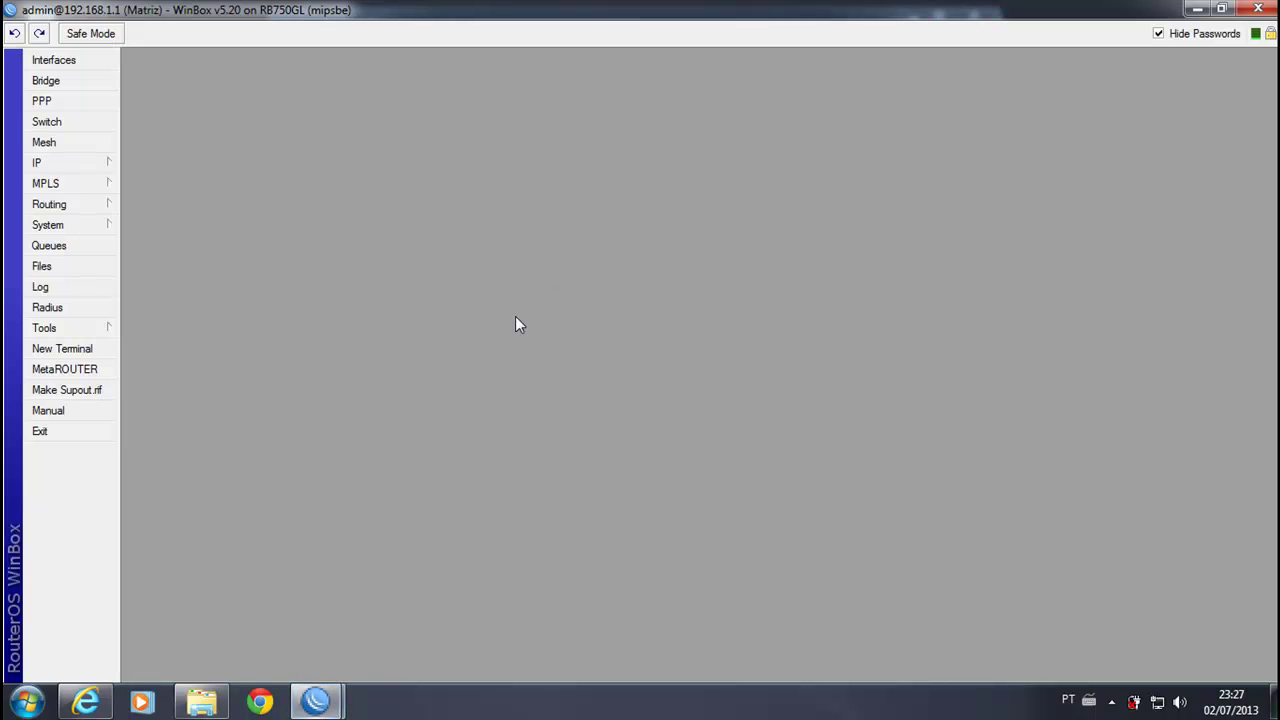
{"action": "left_click", "coordinate": [45, 266]}
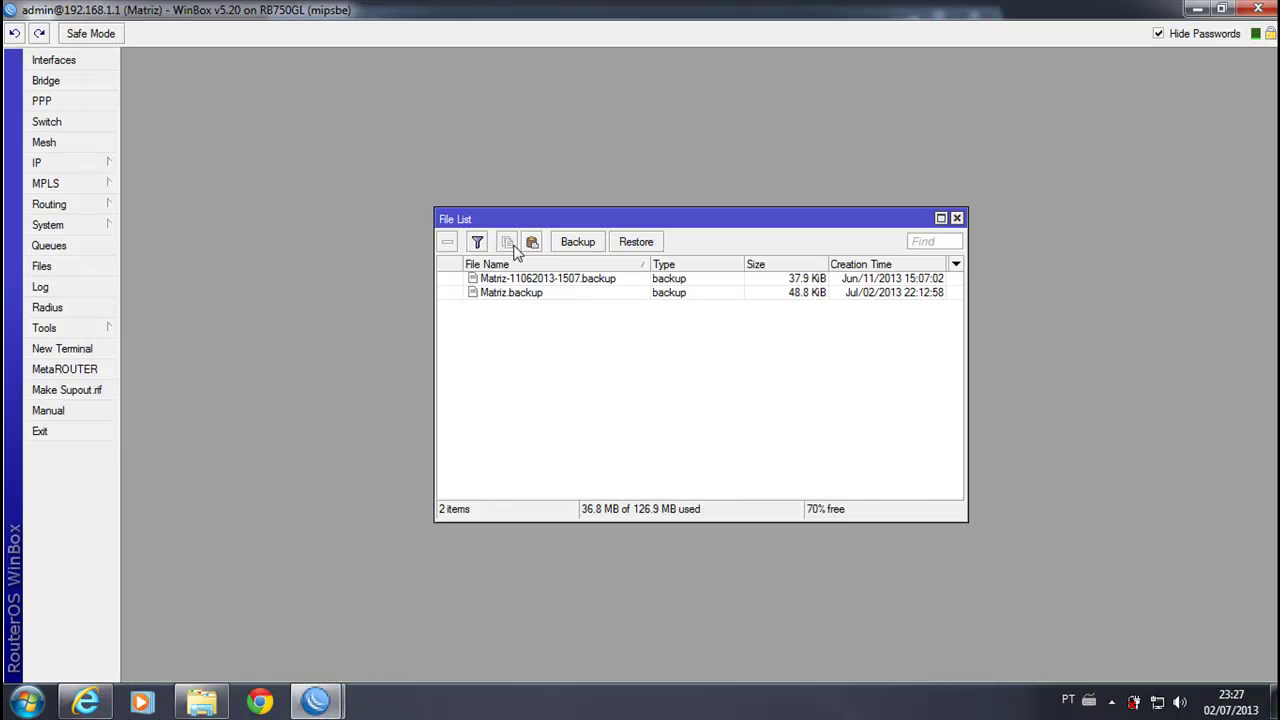
{"action": "left_click", "coordinate": [533, 292]}
{"action": "left_click", "coordinate": [528, 281]}
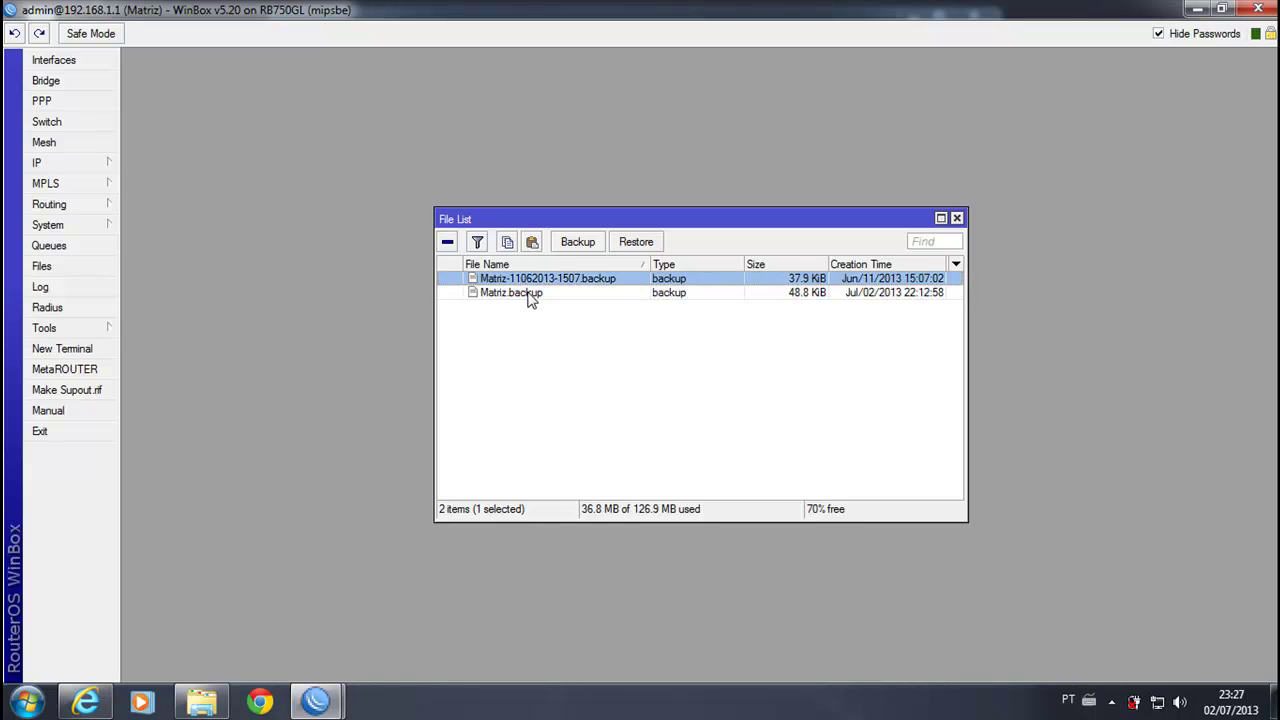
{"action": "left_click", "coordinate": [535, 293]}
{"action": "left_click", "coordinate": [1264, 12]}
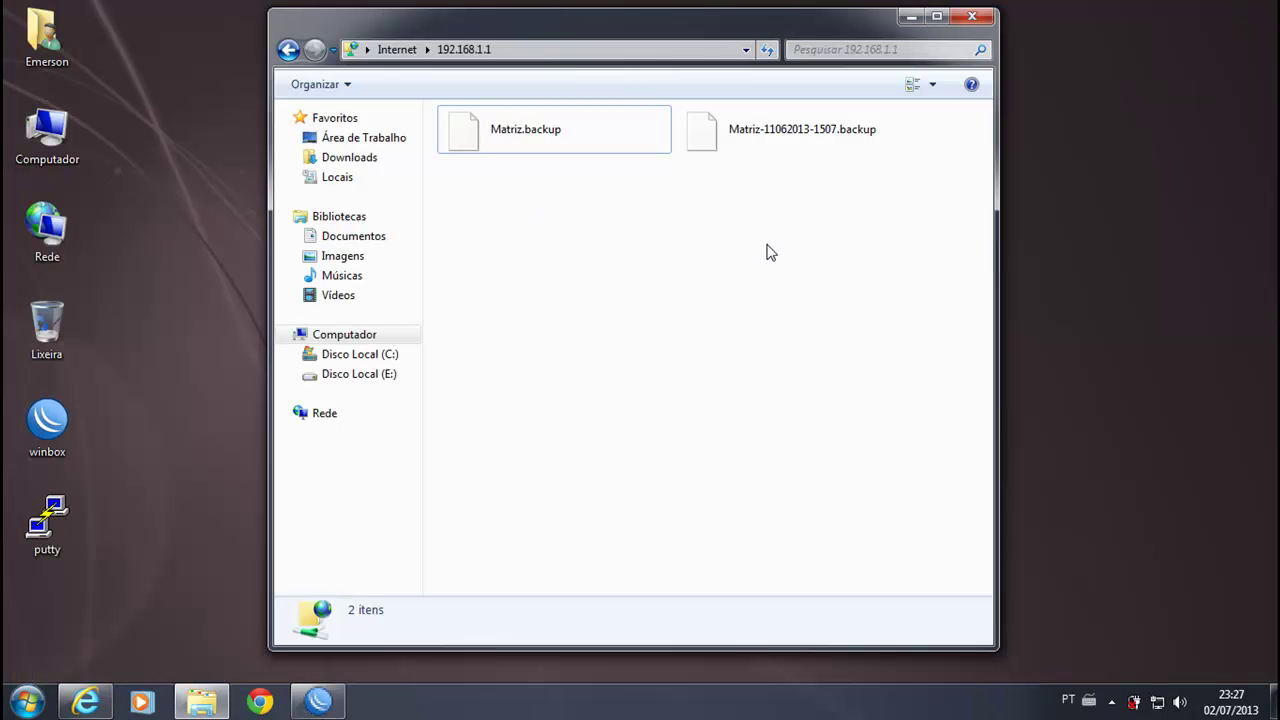
Step: Select both FTP backup files, clear the selection, and minimize the Explorer window
{"action": "left_click_drag", "start_coordinate": [813, 195], "coordinate": [466, 545]}
{"action": "left_click", "coordinate": [600, 149]}
{"action": "left_click", "coordinate": [743, 135]}
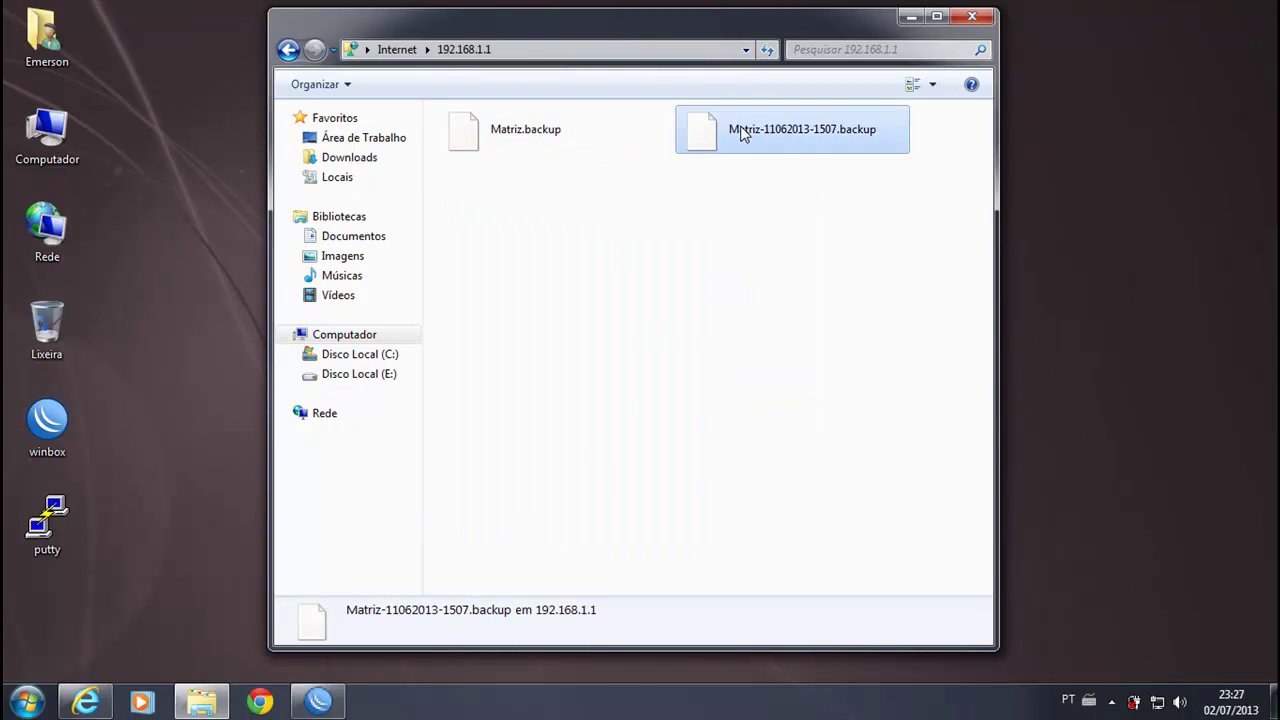
{"action": "left_click", "coordinate": [689, 240]}
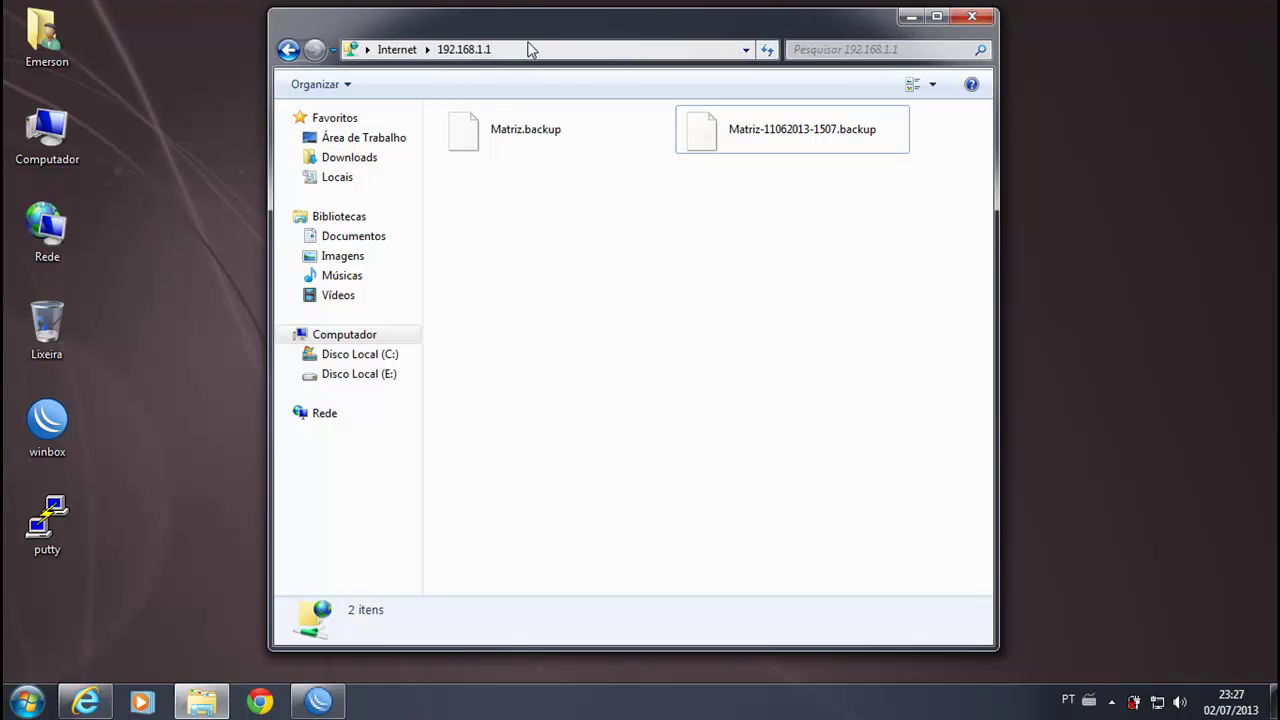
{"action": "mouse_move", "coordinate": [849, 31]}
{"action": "left_mouse_down"}
{"action": "mouse_move", "coordinate": [835, 64]}
{"action": "mouse_move", "coordinate": [853, 33]}
{"action": "left_mouse_up"}
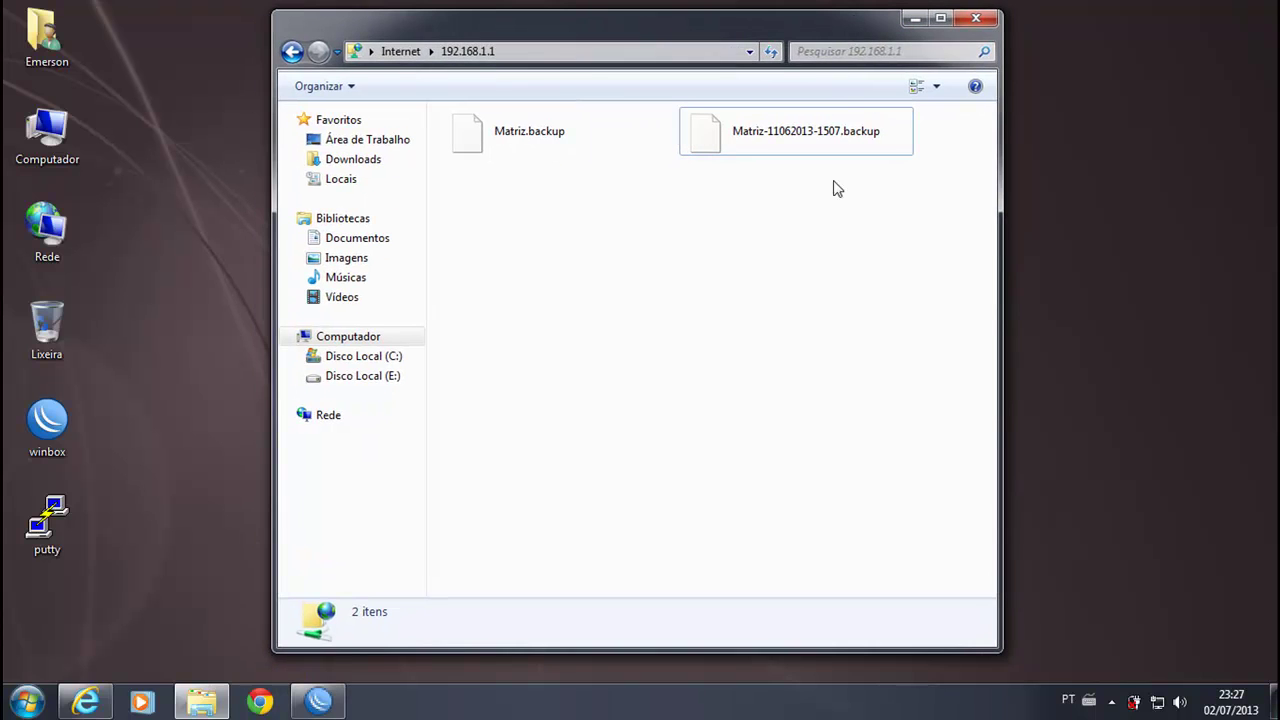
{"action": "left_click", "coordinate": [914, 19]}
{"action": "left_click", "coordinate": [539, 252]}
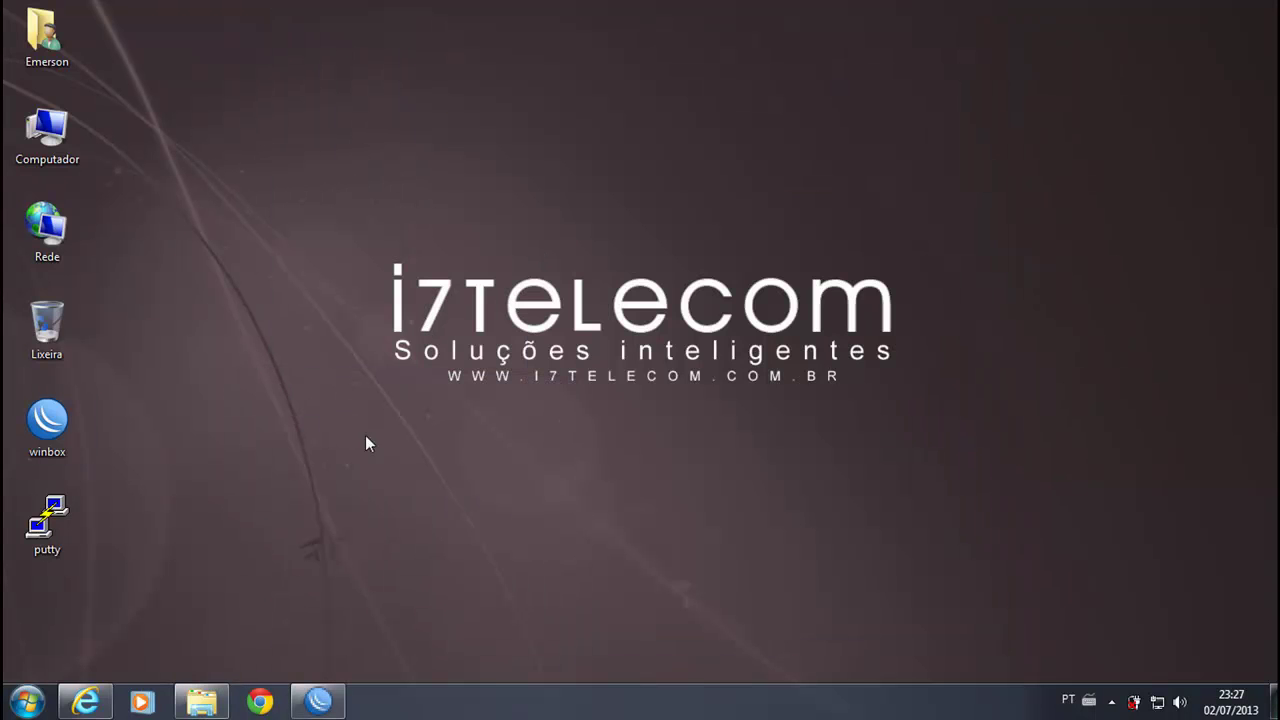
Step: Add an input-chain drop rule for tcp (6) port 21 and move it to position 1
{"action": "left_click", "coordinate": [318, 700]}
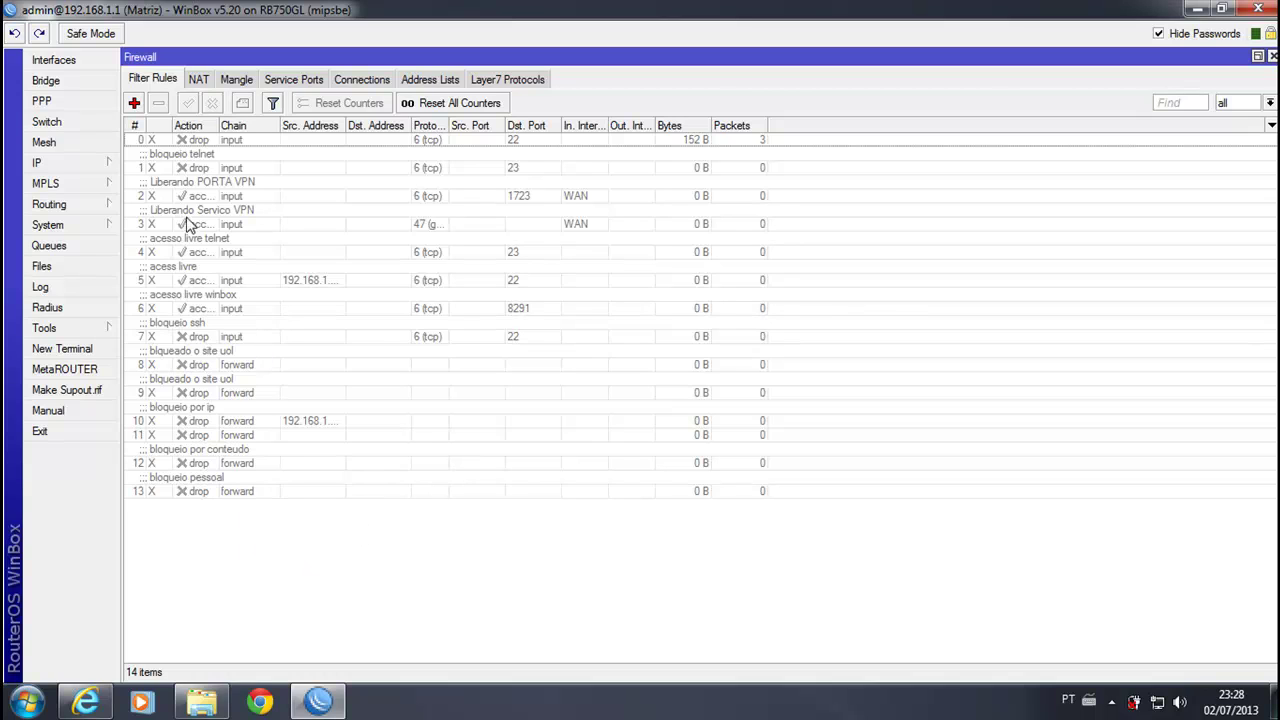
{"action": "left_click", "coordinate": [135, 104]}
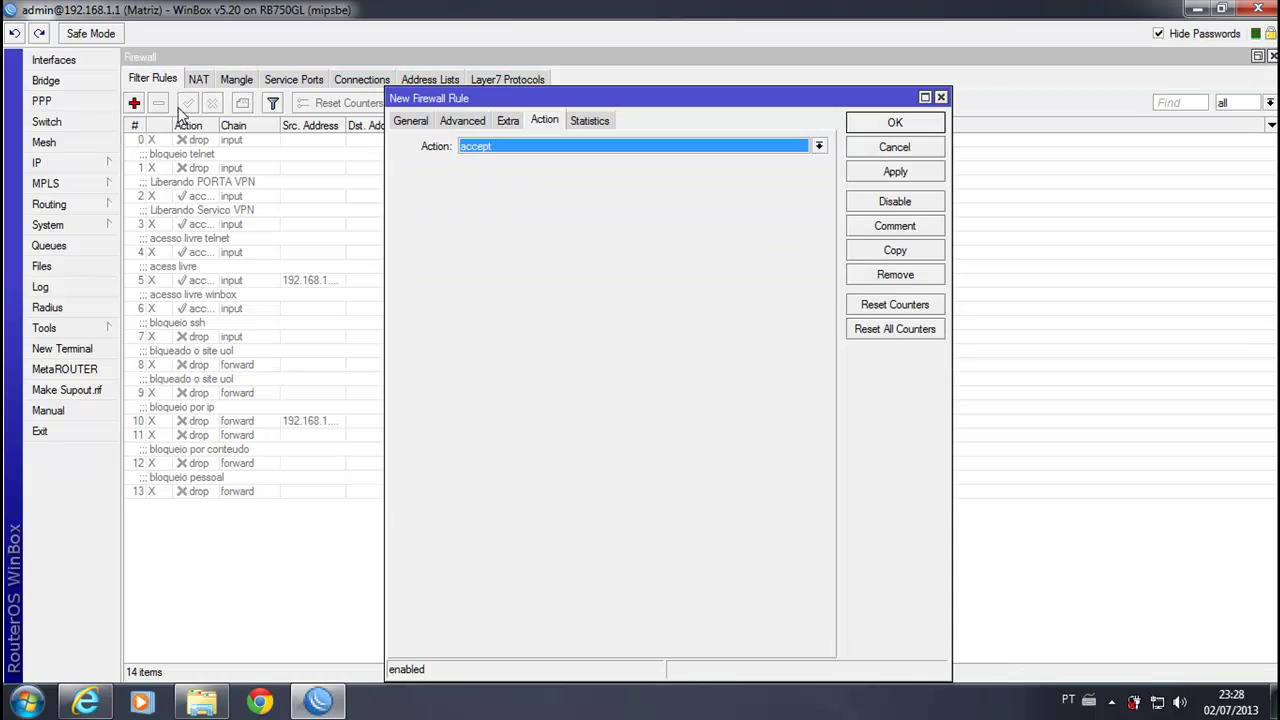
{"action": "left_click", "coordinate": [413, 121]}
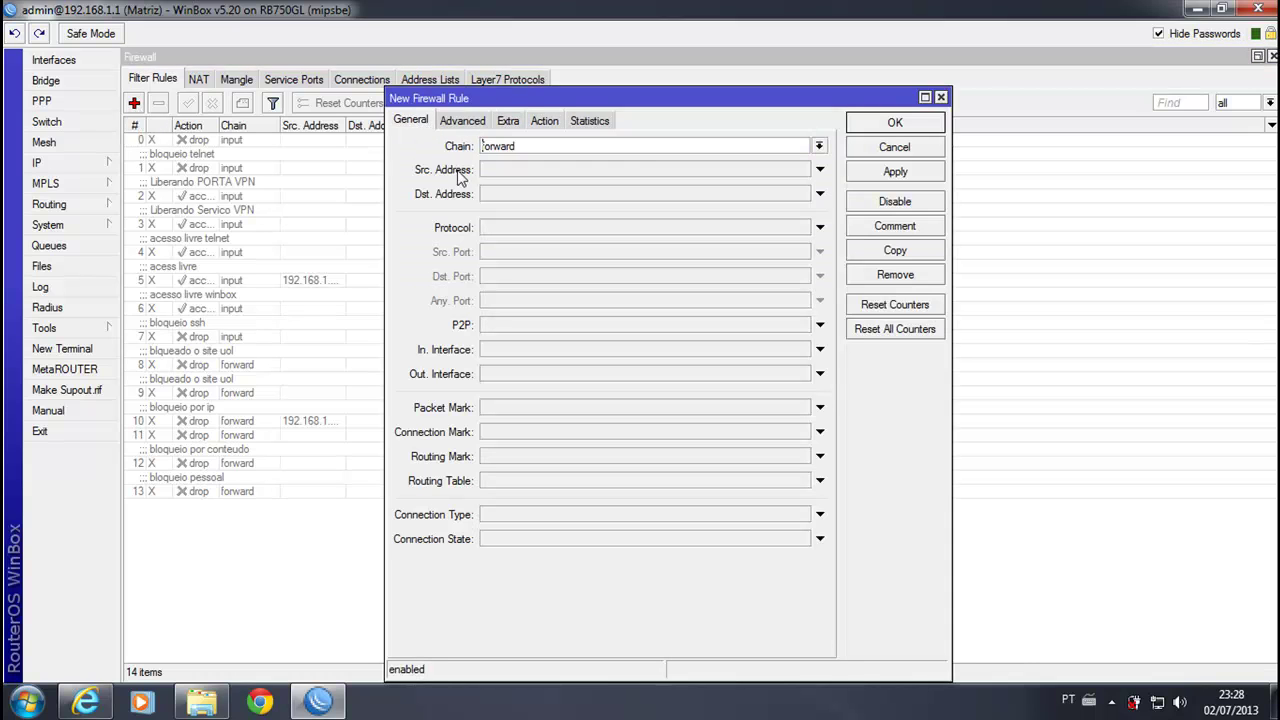
{"action": "left_click", "coordinate": [819, 147]}
{"action": "left_click", "coordinate": [565, 170]}
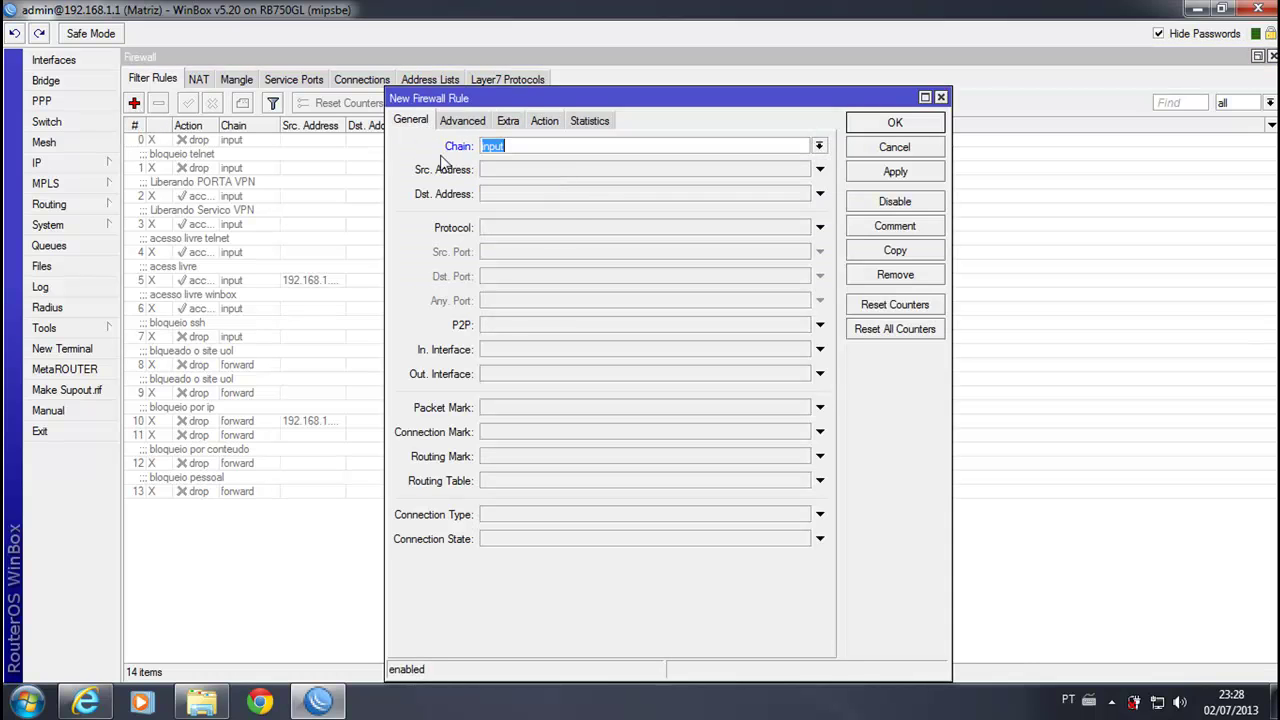
{"action": "left_click", "coordinate": [510, 229]}
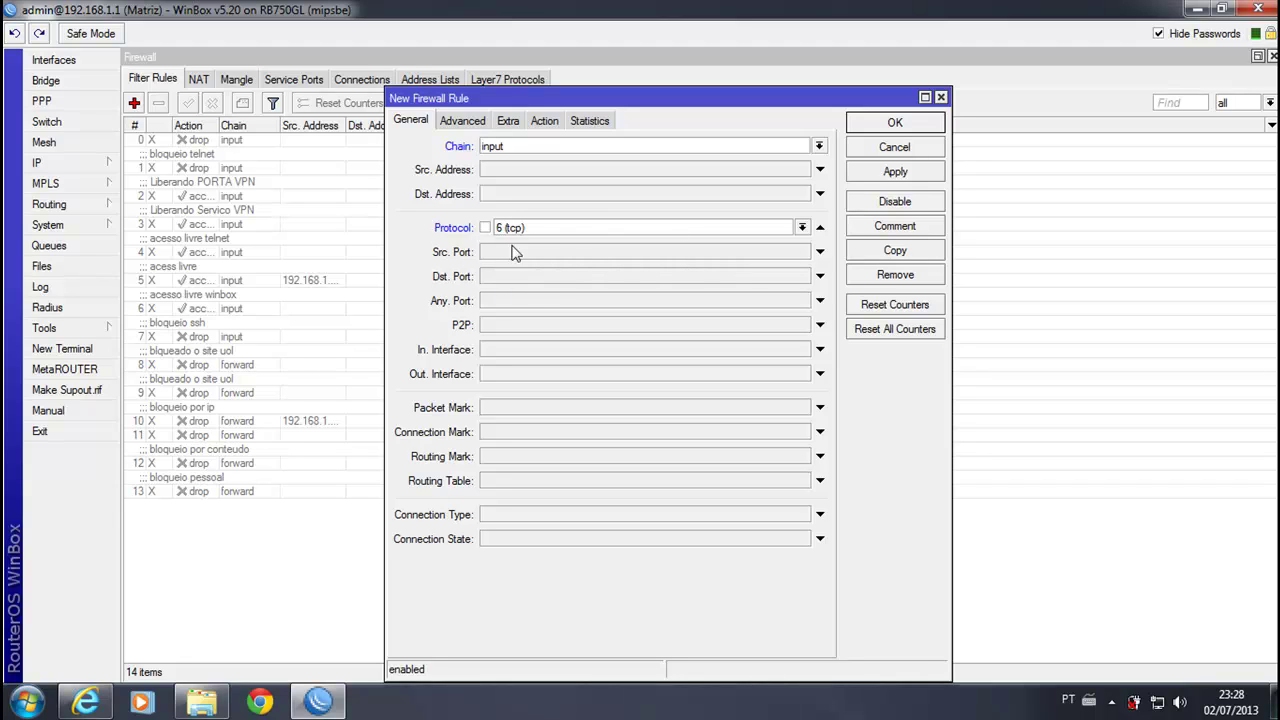
{"action": "left_click", "coordinate": [565, 276]}
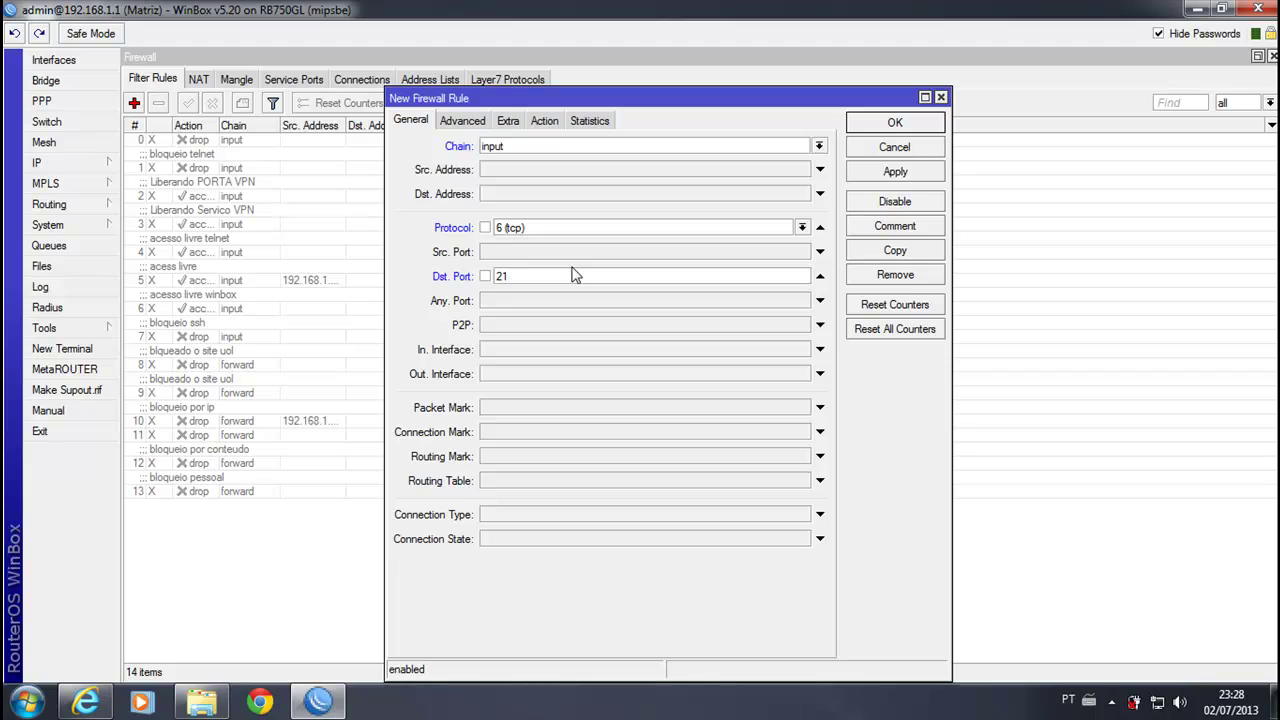
{"action": "left_click", "coordinate": [546, 121]}
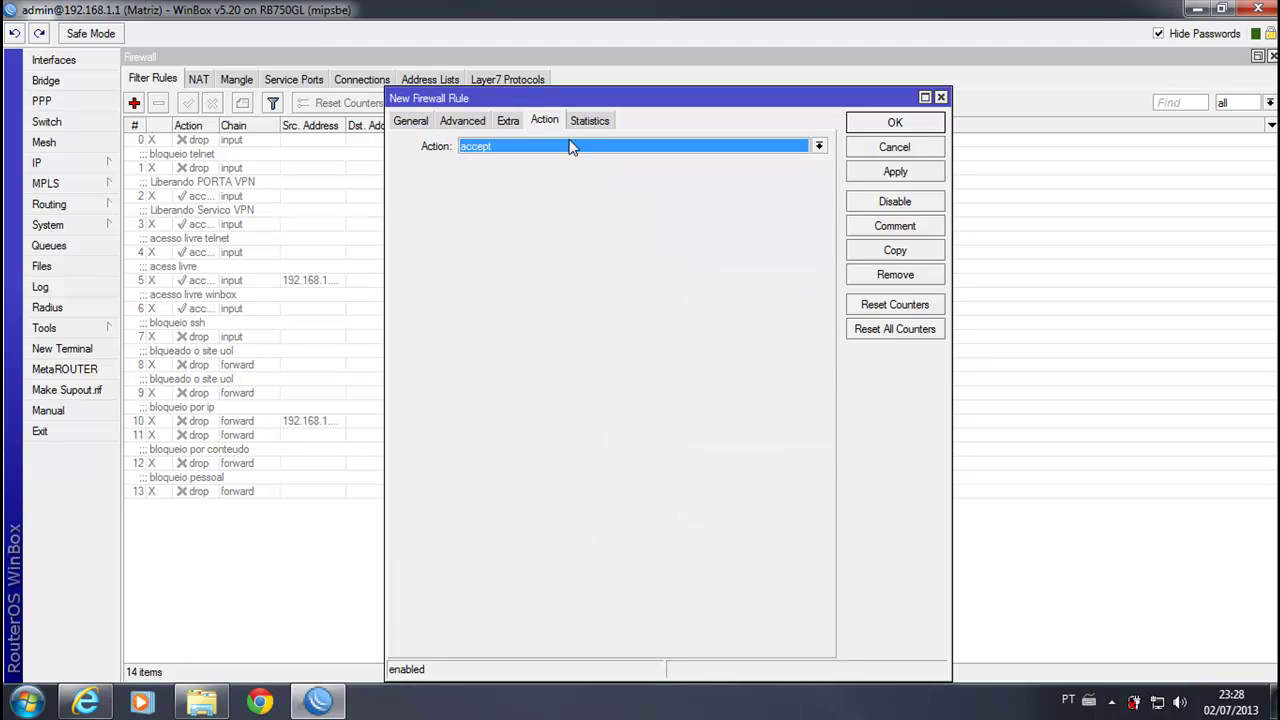
{"action": "left_click", "coordinate": [571, 147]}
{"action": "left_click", "coordinate": [505, 188]}
{"action": "left_click", "coordinate": [895, 122]}
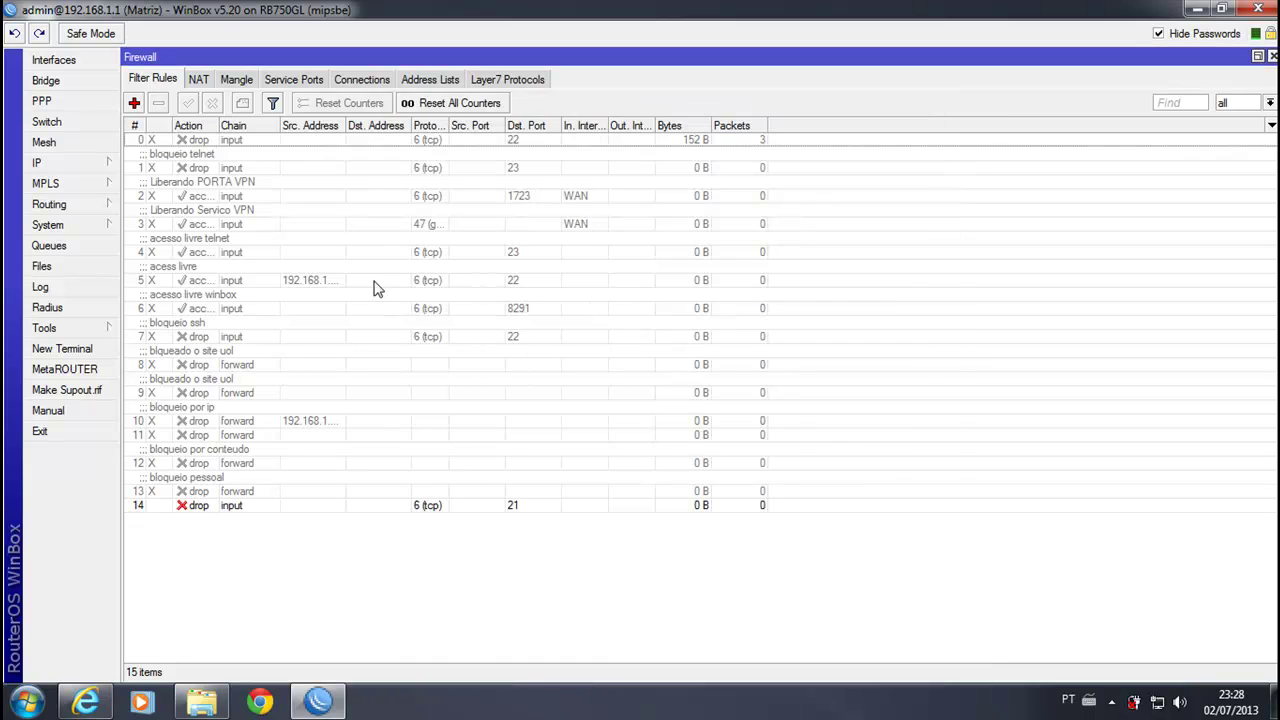
{"action": "left_click_drag", "start_coordinate": [229, 505], "coordinate": [250, 153]}
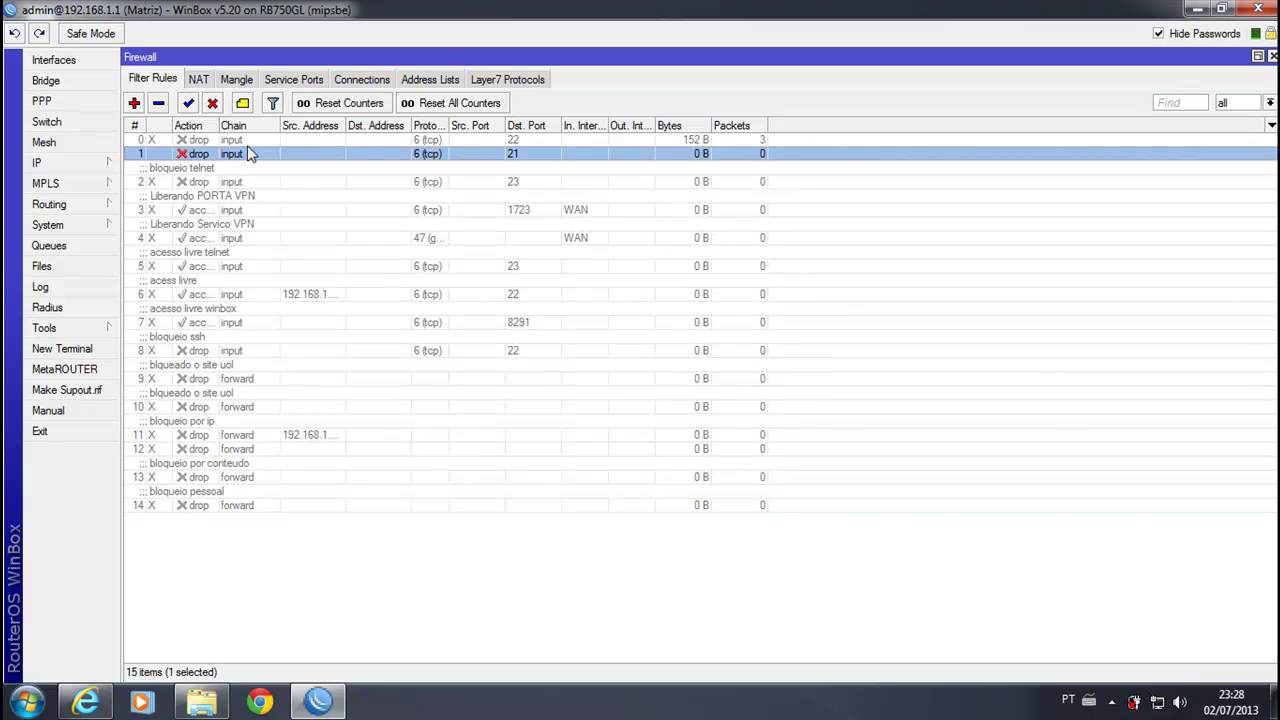
Step: Reopen ftp://192.168.1.1 in Explorer, then check Winbox's port 21 rule counting 2 packets
{"action": "left_click", "coordinate": [1193, 9]}
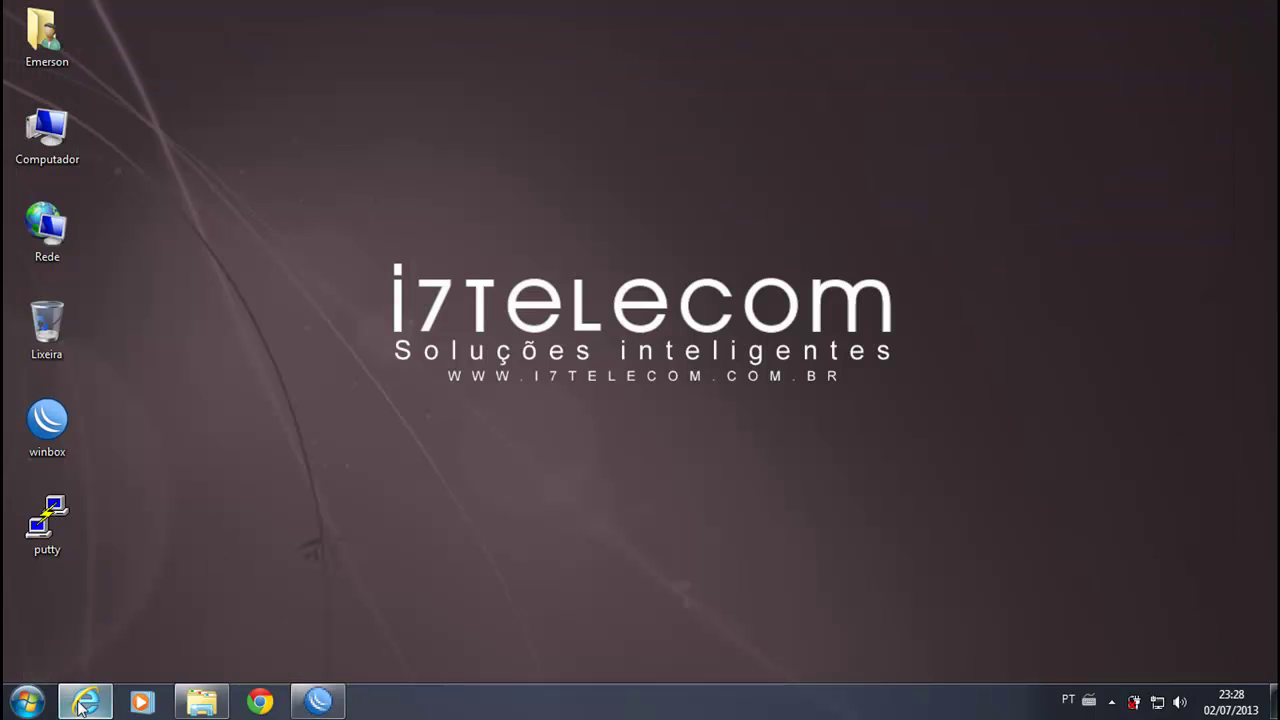
{"action": "double_click", "coordinate": [60, 122]}
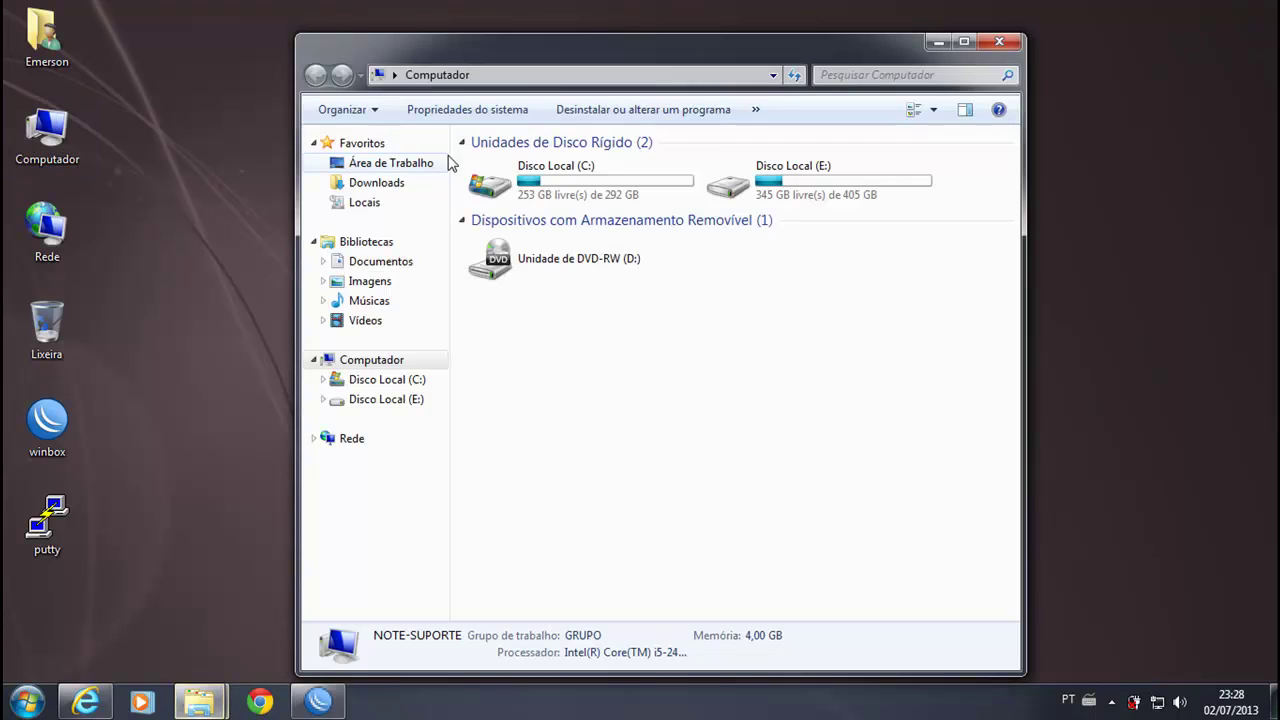
{"action": "left_click", "coordinate": [773, 77]}
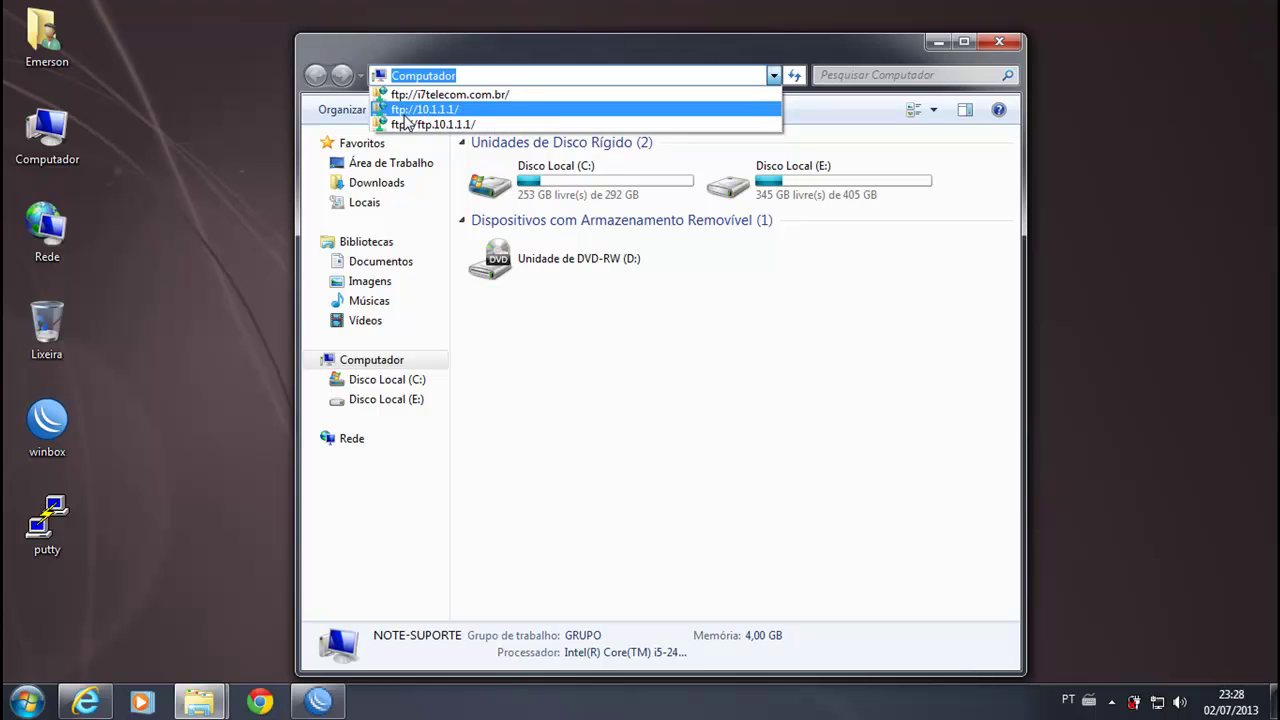
{"action": "left_click", "coordinate": [499, 77]}
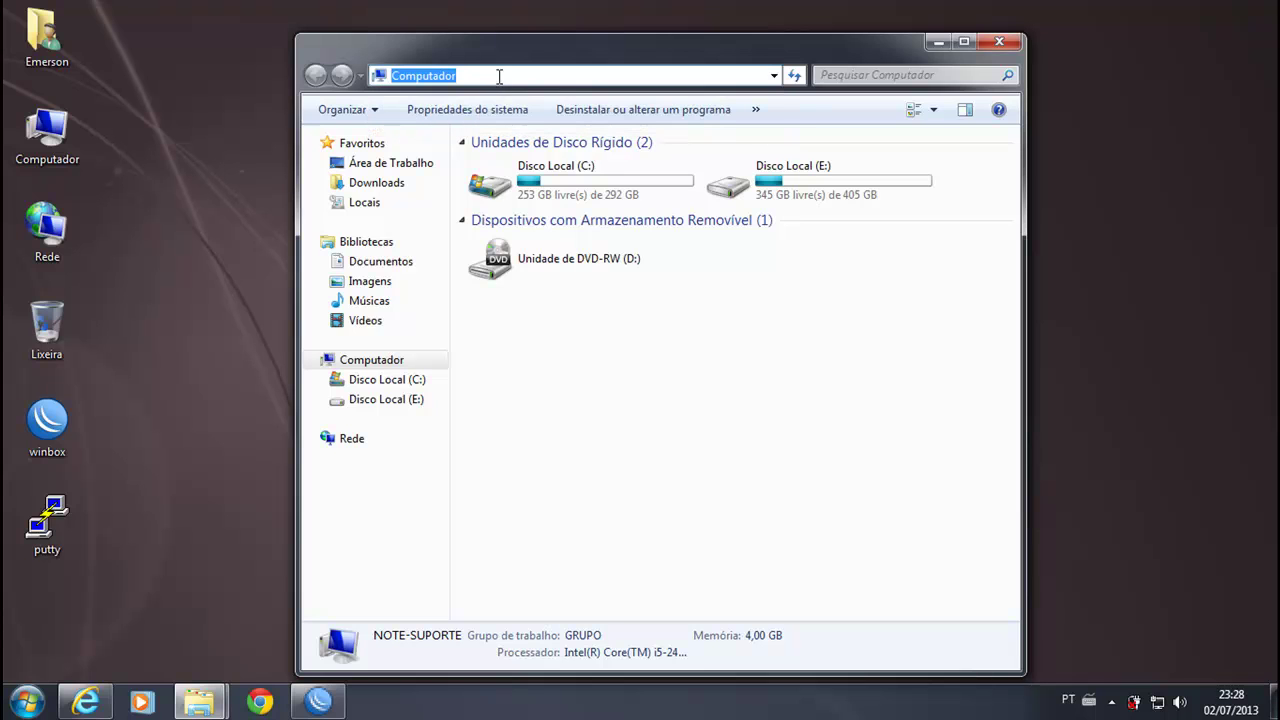
{"action": "type", "text": "ftp"}
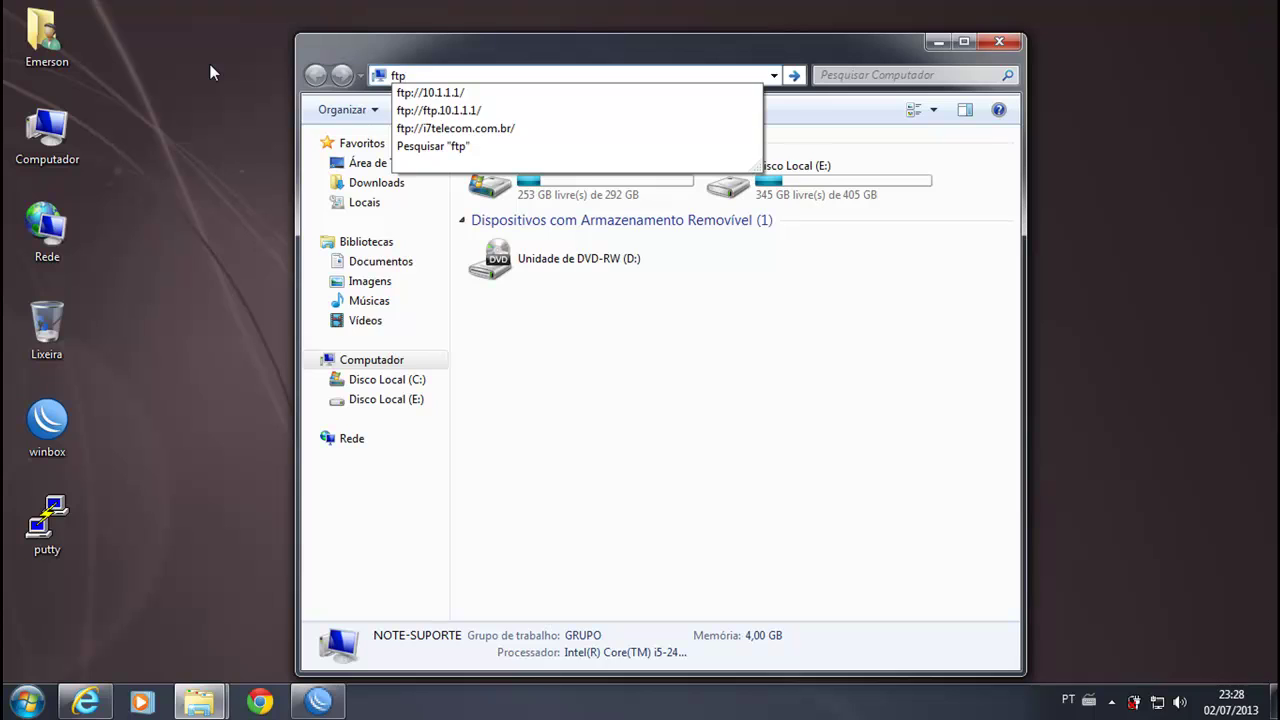
{"action": "type", "text": "://192.168.1.1"}
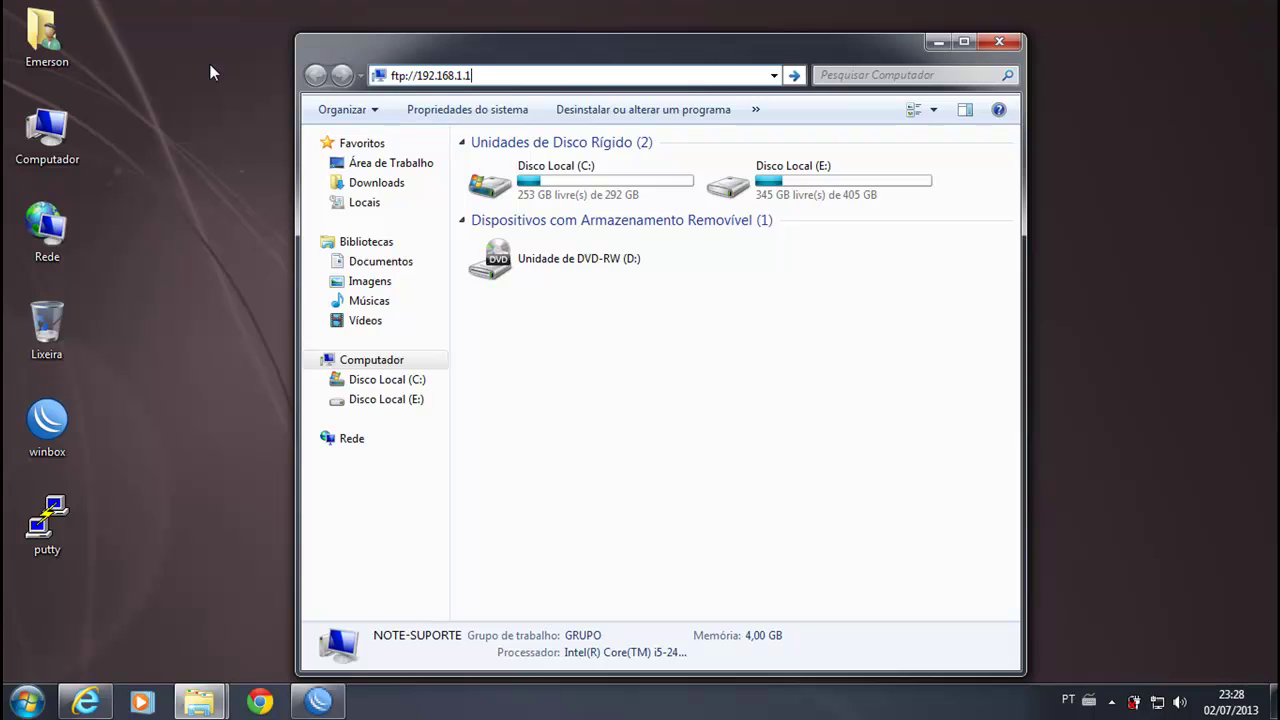
{"action": "key", "text": "Return"}
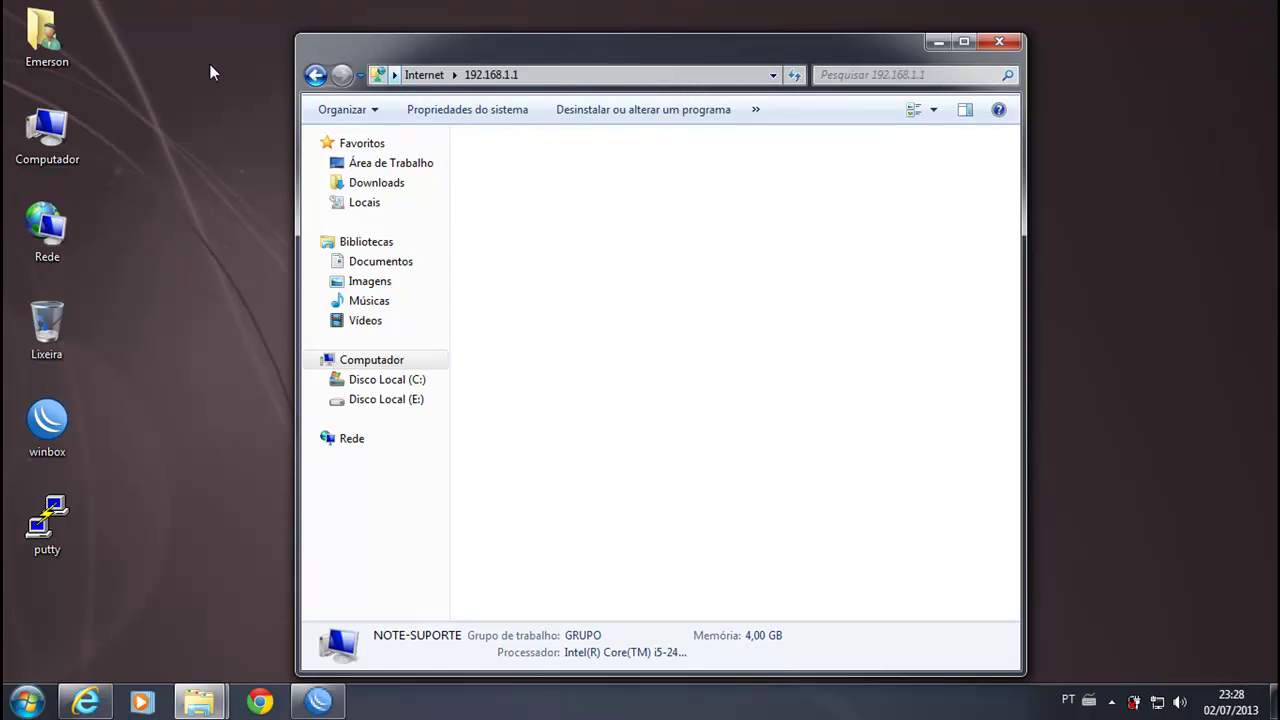
{"action": "left_click", "coordinate": [318, 700]}
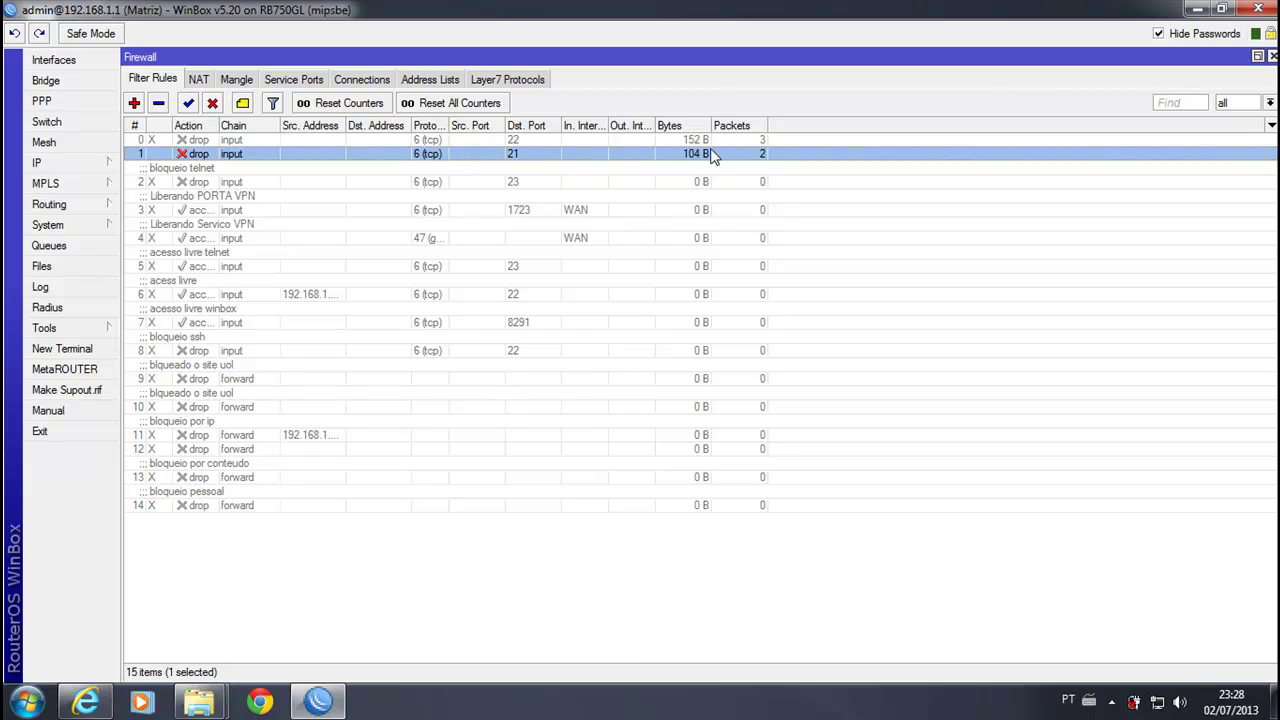
Step: Launch PuTTY's configuration window, then return to Winbox's firewall rules and begin a new rule
{"action": "left_click", "coordinate": [1197, 10]}
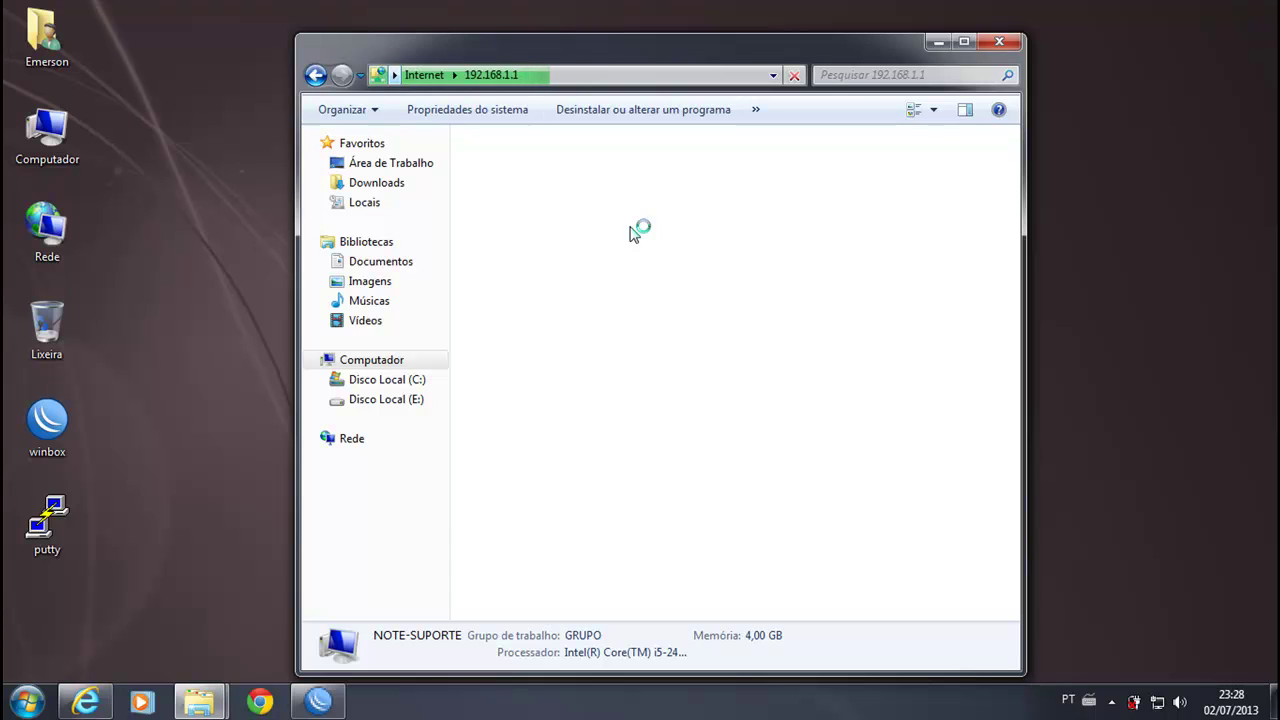
{"action": "double_click", "coordinate": [50, 525]}
{"action": "left_click_drag", "start_coordinate": [686, 166], "coordinate": [580, 151]}
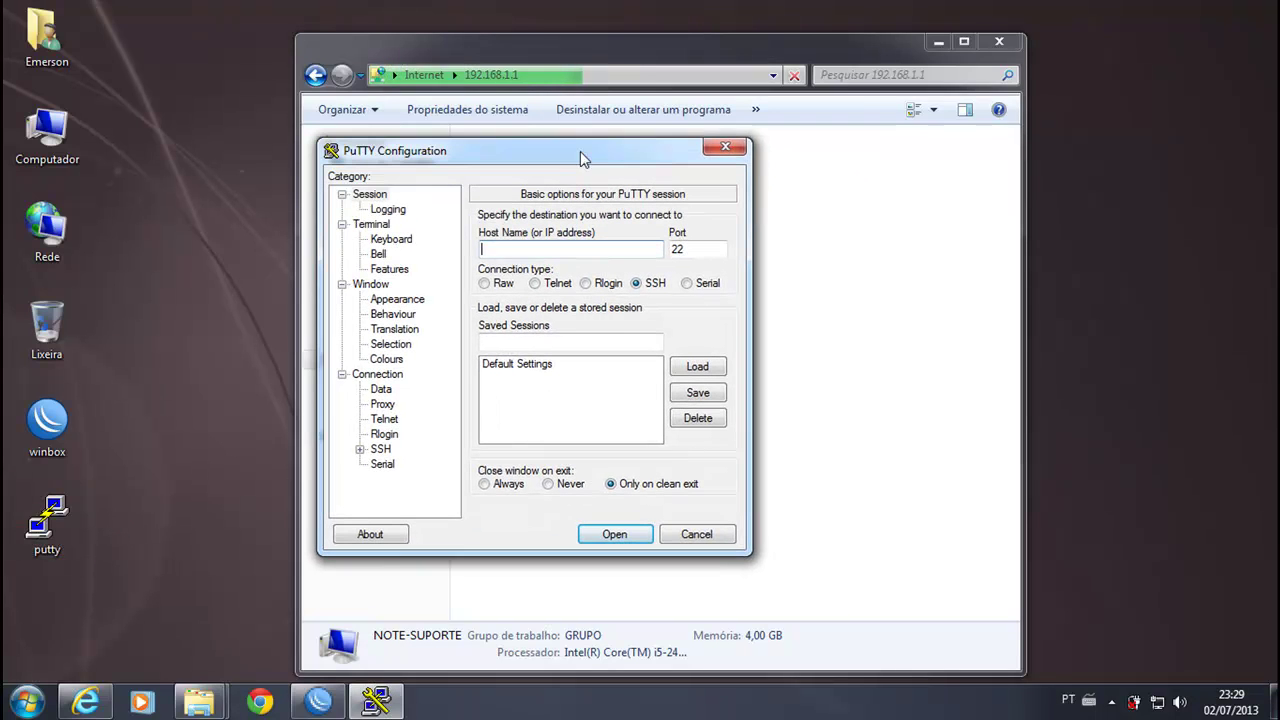
{"action": "left_click", "coordinate": [318, 701]}
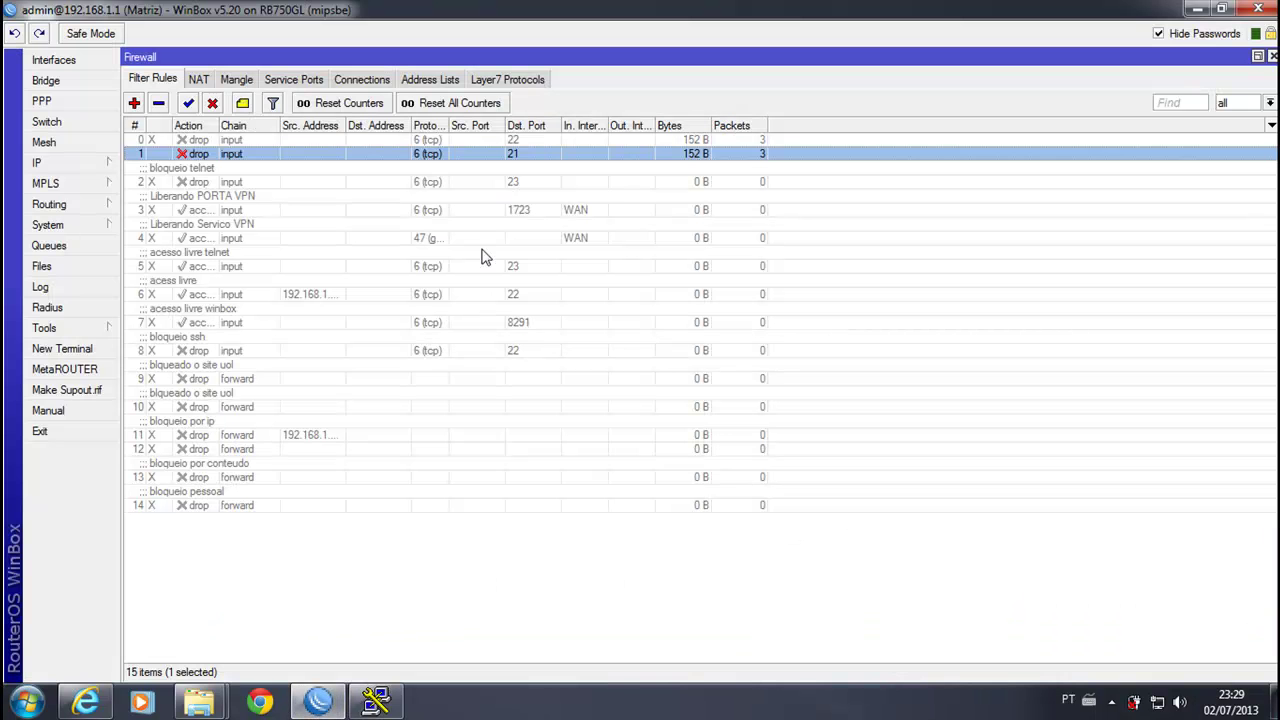
{"action": "left_click", "coordinate": [134, 103]}
Step: Add an input-chain drop rule for TCP destination port 22 and drag it up to position 2
{"action": "left_click", "coordinate": [414, 121]}
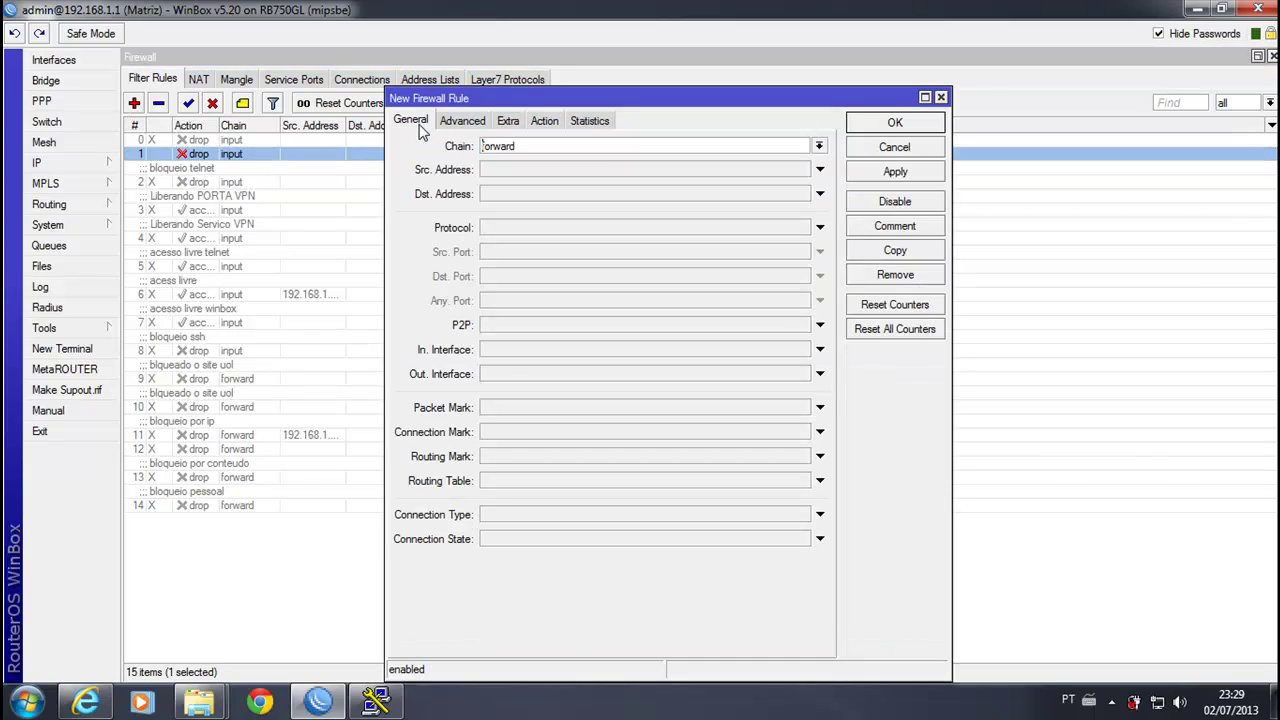
{"action": "left_click", "coordinate": [819, 146]}
{"action": "left_click", "coordinate": [589, 174]}
{"action": "left_click", "coordinate": [567, 227]}
{"action": "left_click", "coordinate": [518, 276]}
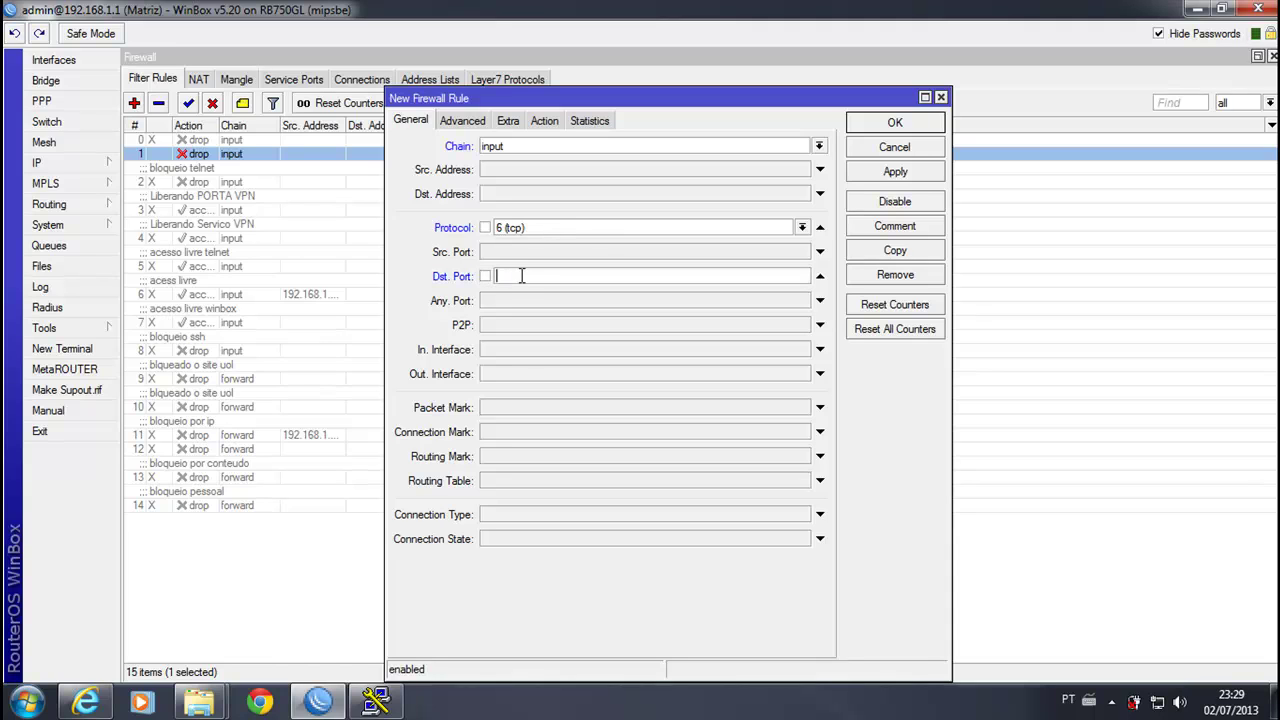
{"action": "left_click", "coordinate": [545, 121]}
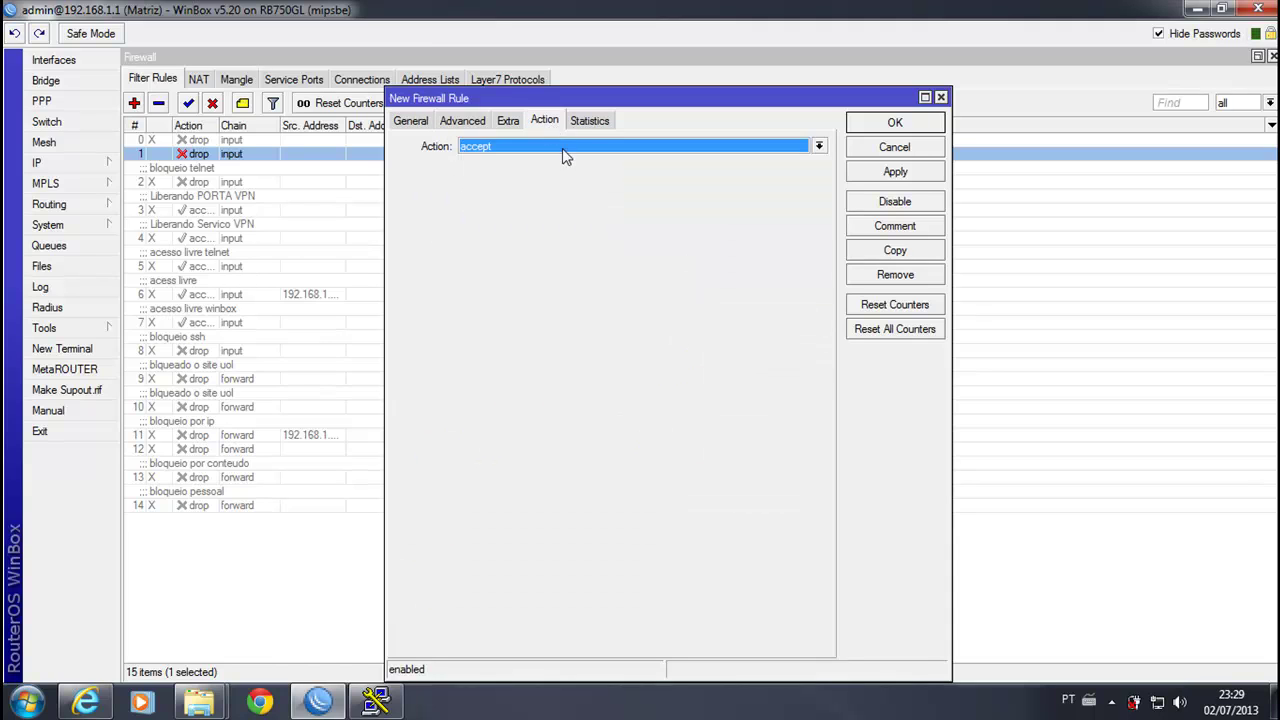
{"action": "left_click", "coordinate": [562, 148]}
{"action": "left_click", "coordinate": [510, 199]}
{"action": "left_click", "coordinate": [894, 122]}
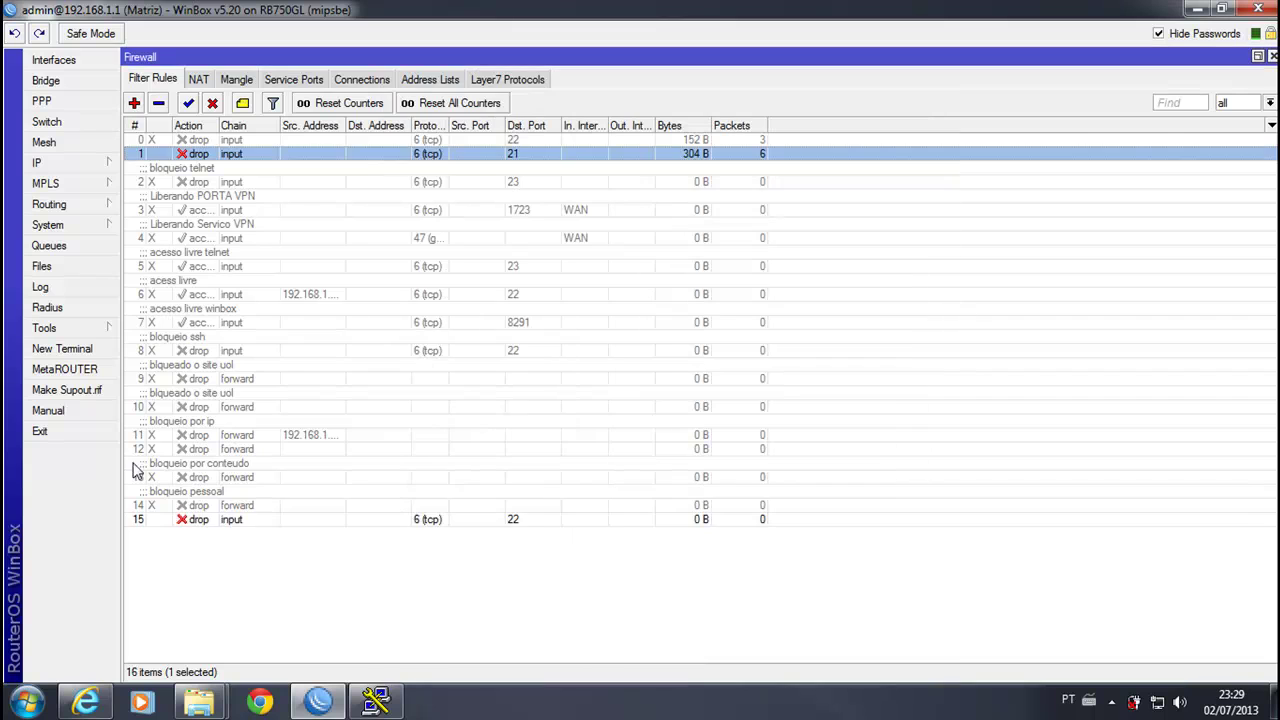
{"action": "left_click_drag", "start_coordinate": [186, 519], "coordinate": [234, 168]}
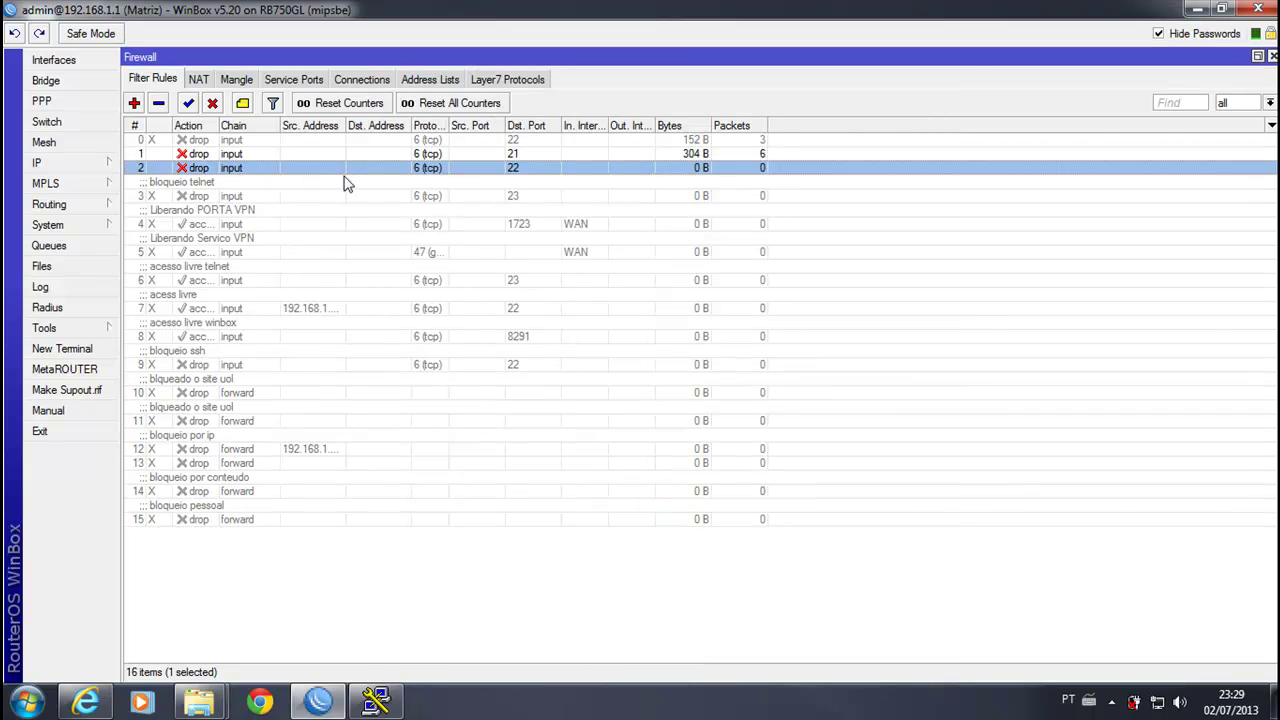
Step: Close the stalled FTP window and open a PuTTY SSH session to 192.168.1.1
{"action": "left_click", "coordinate": [1197, 10]}
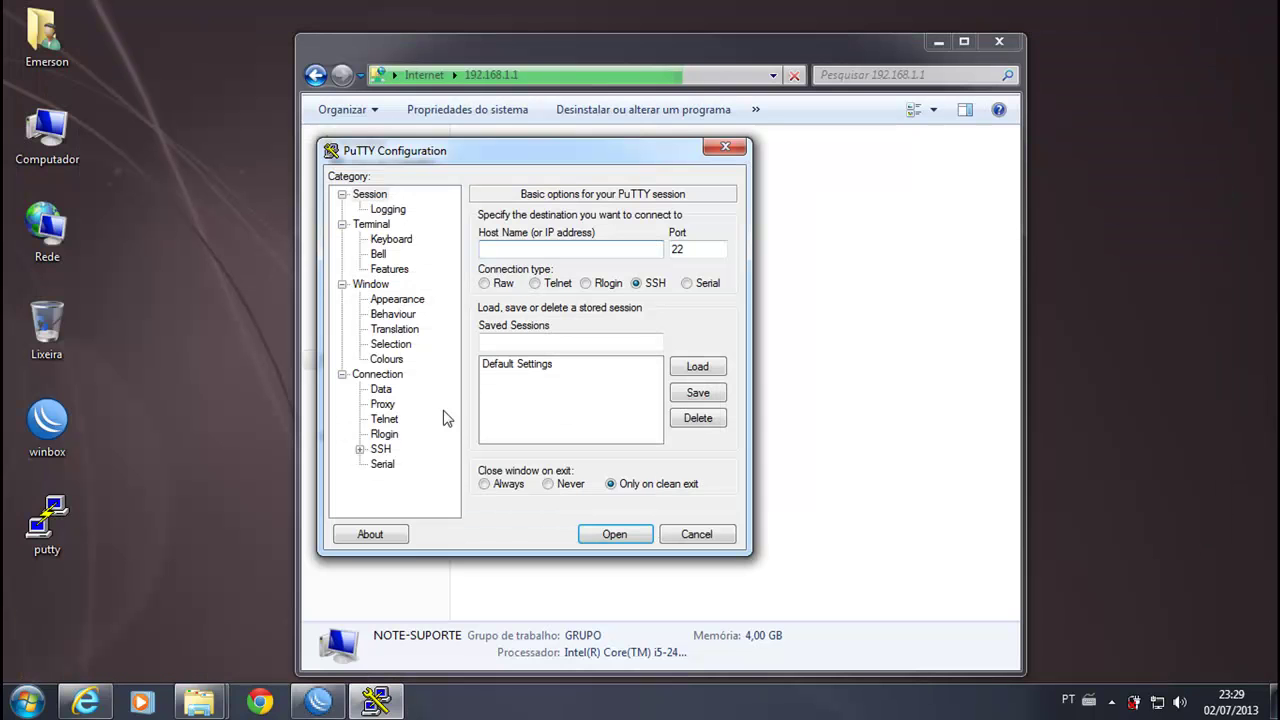
{"action": "type", "text": "192.168.1.1"}
{"action": "key", "text": "Return"}
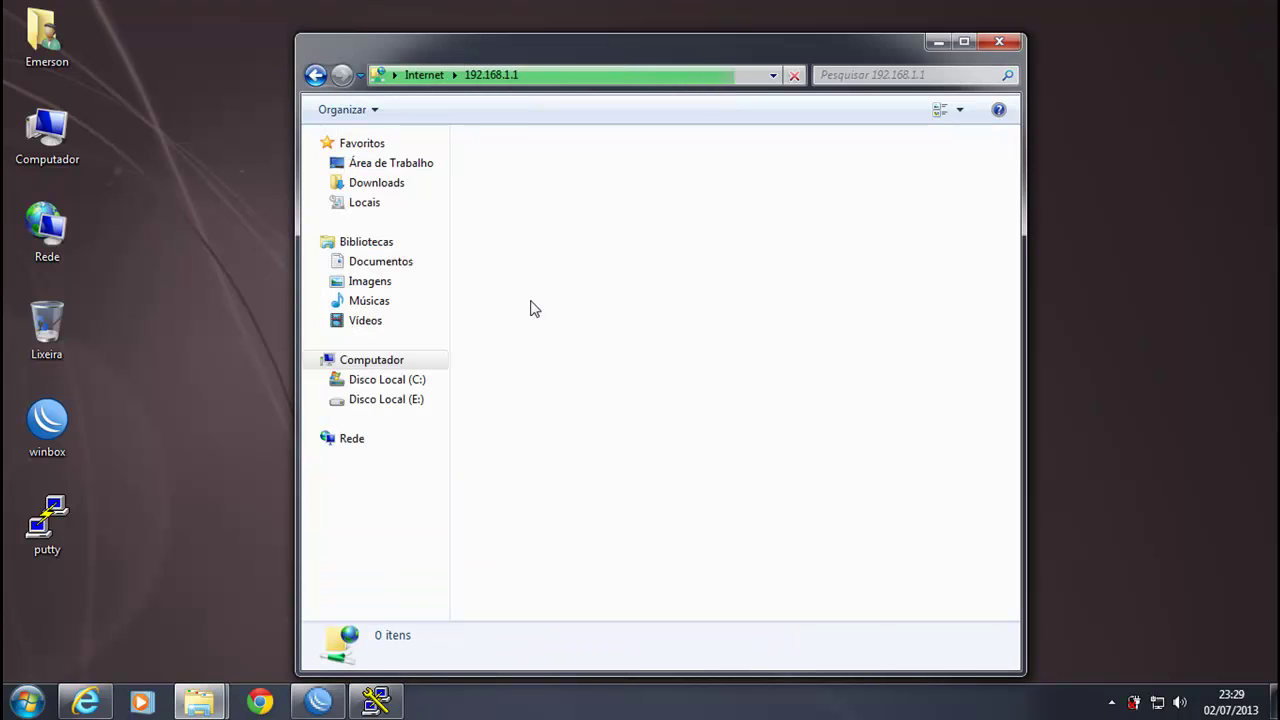
{"action": "left_click", "coordinate": [1000, 43]}
{"action": "left_click", "coordinate": [612, 534]}
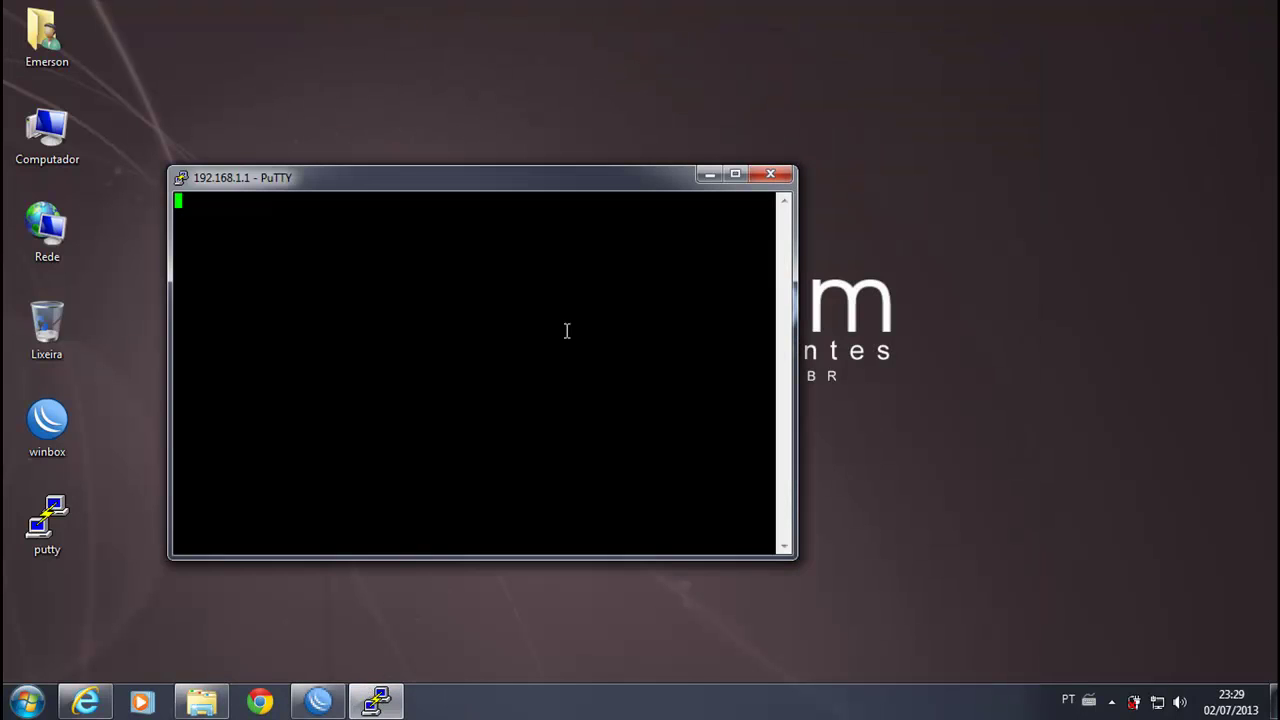
{"action": "left_click_drag", "start_coordinate": [317, 182], "coordinate": [523, 106]}
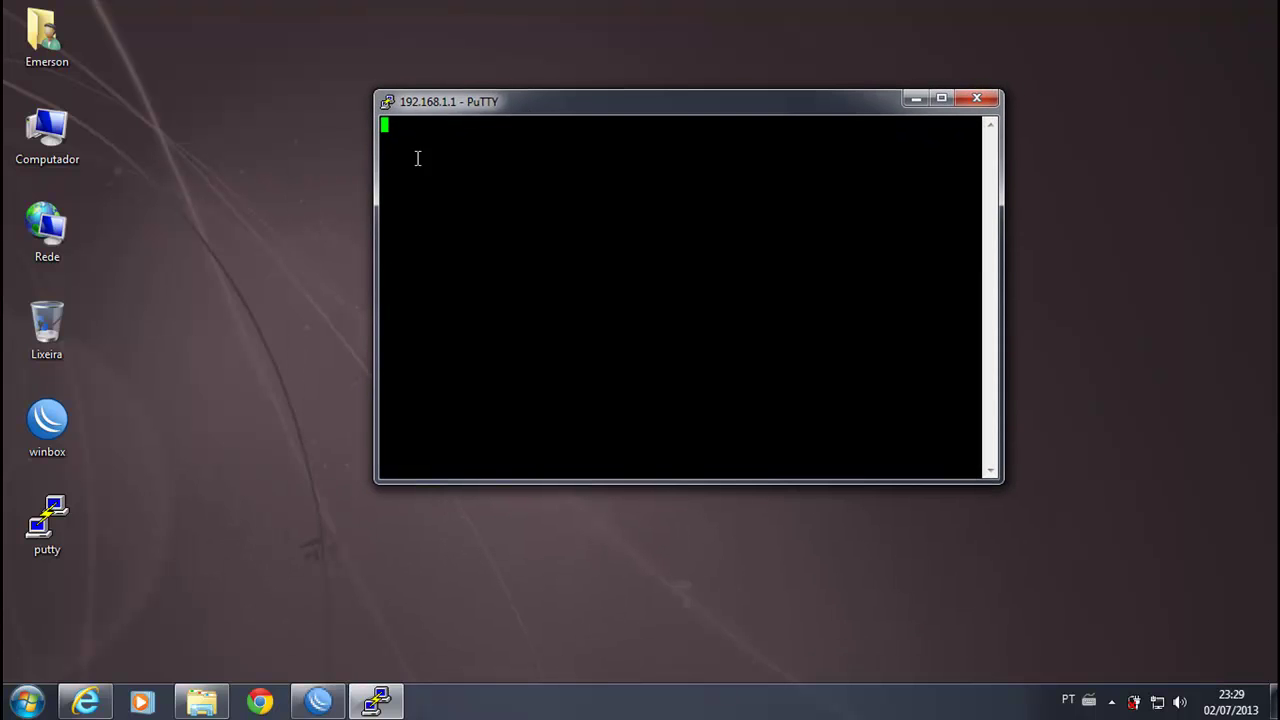
Step: Check Winbox's firewall rules, then hide Winbox and open the Start menu
{"action": "left_click", "coordinate": [318, 702]}
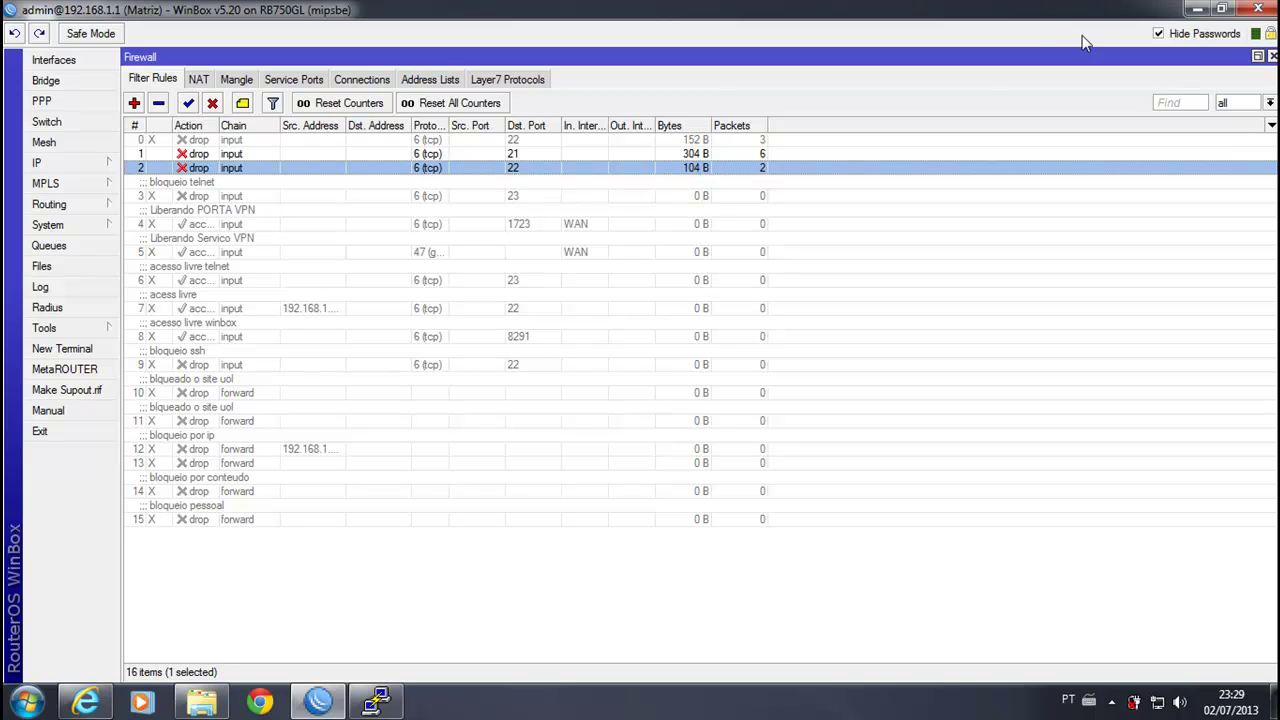
{"action": "left_click", "coordinate": [1197, 9]}
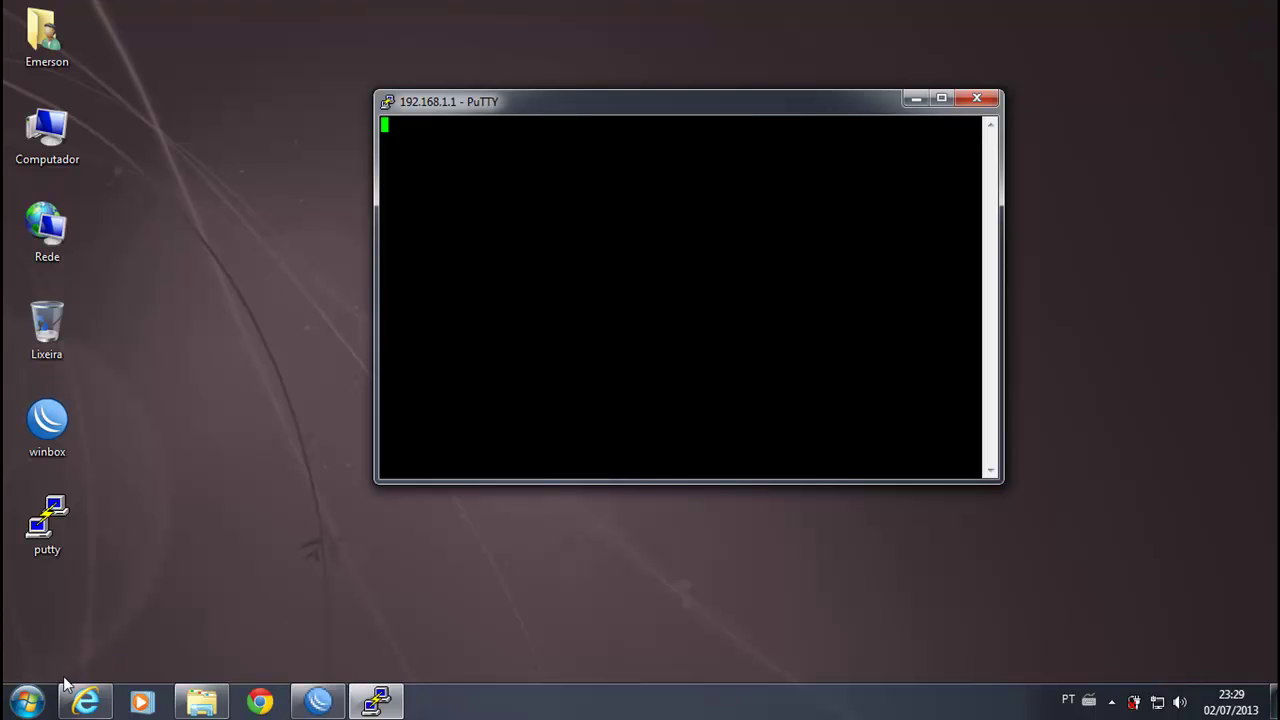
{"action": "left_click", "coordinate": [30, 698]}
Step: Launch cmd, dismiss PuTTY's connection-timed-out error and close the failed PuTTY session
{"action": "type", "text": "cmd"}
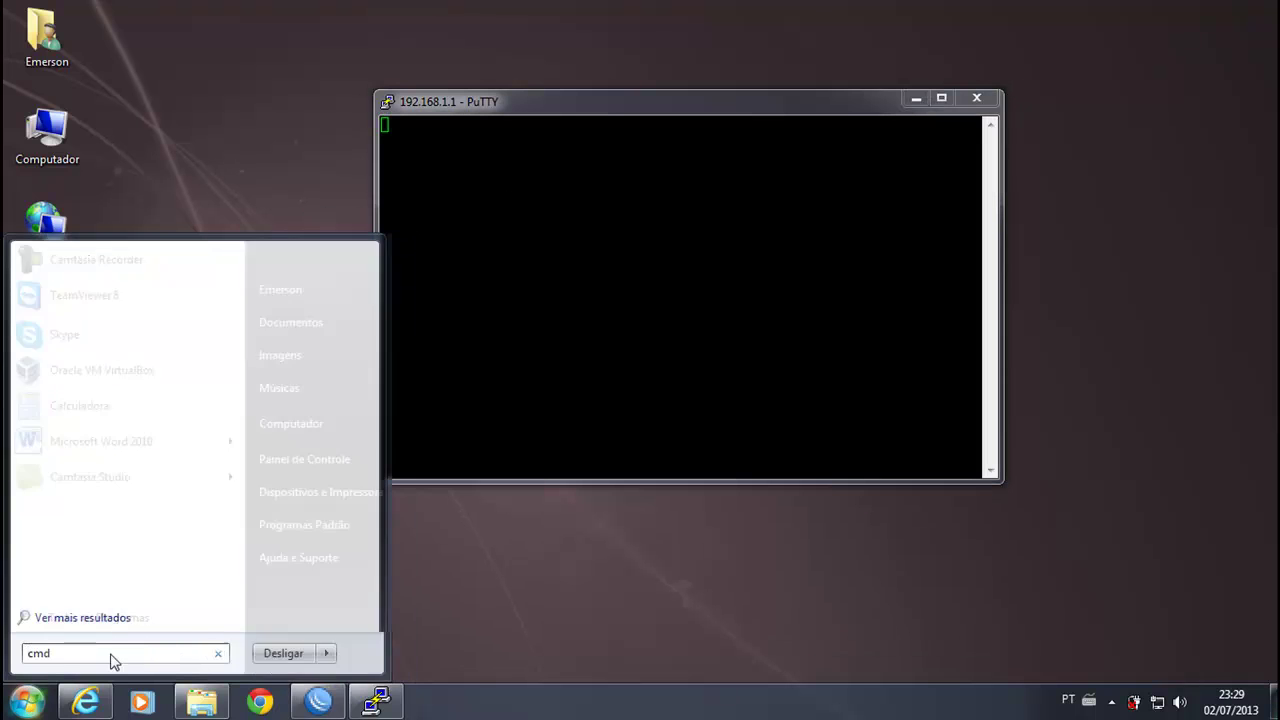
{"action": "key", "text": "Return"}
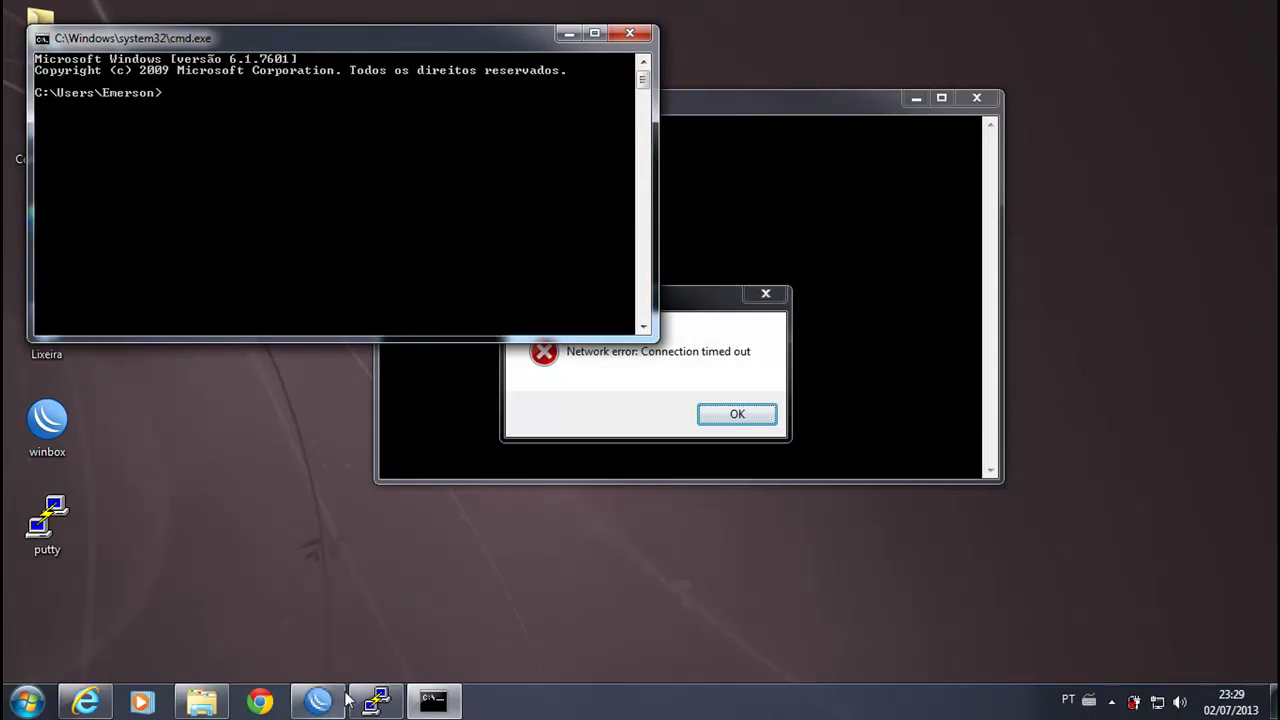
{"action": "left_click", "coordinate": [650, 385]}
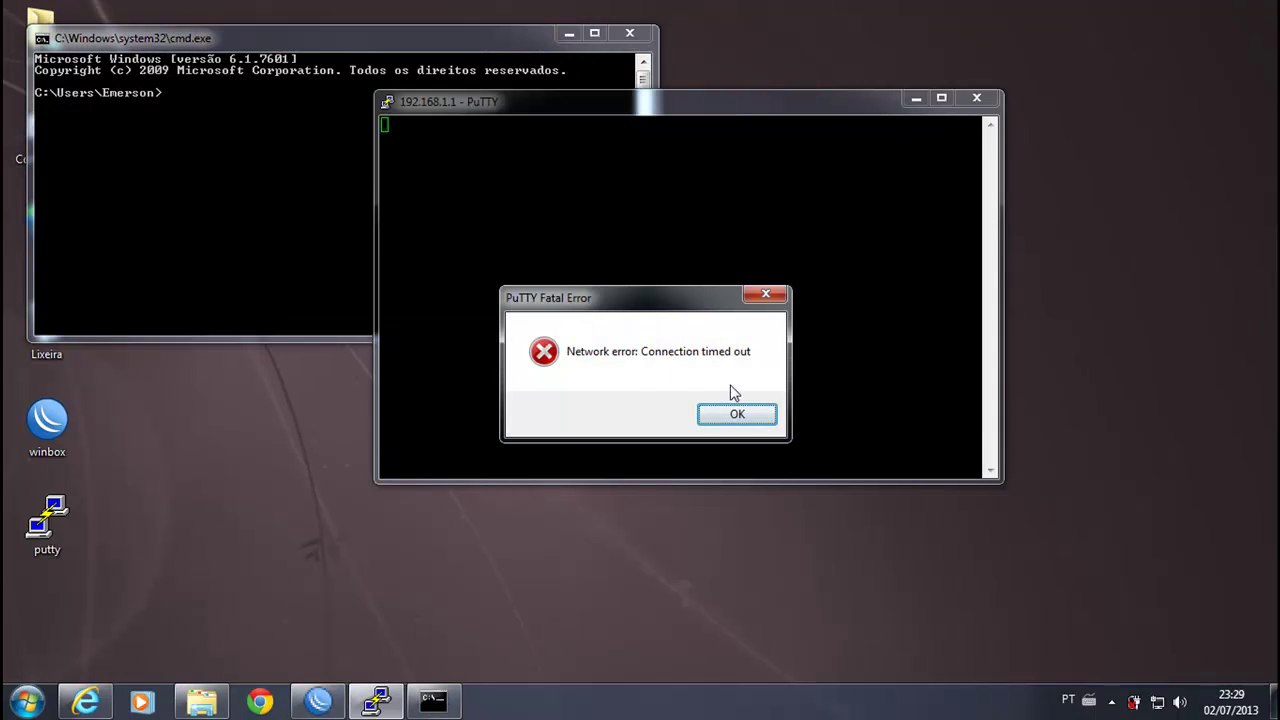
{"action": "left_click", "coordinate": [737, 414]}
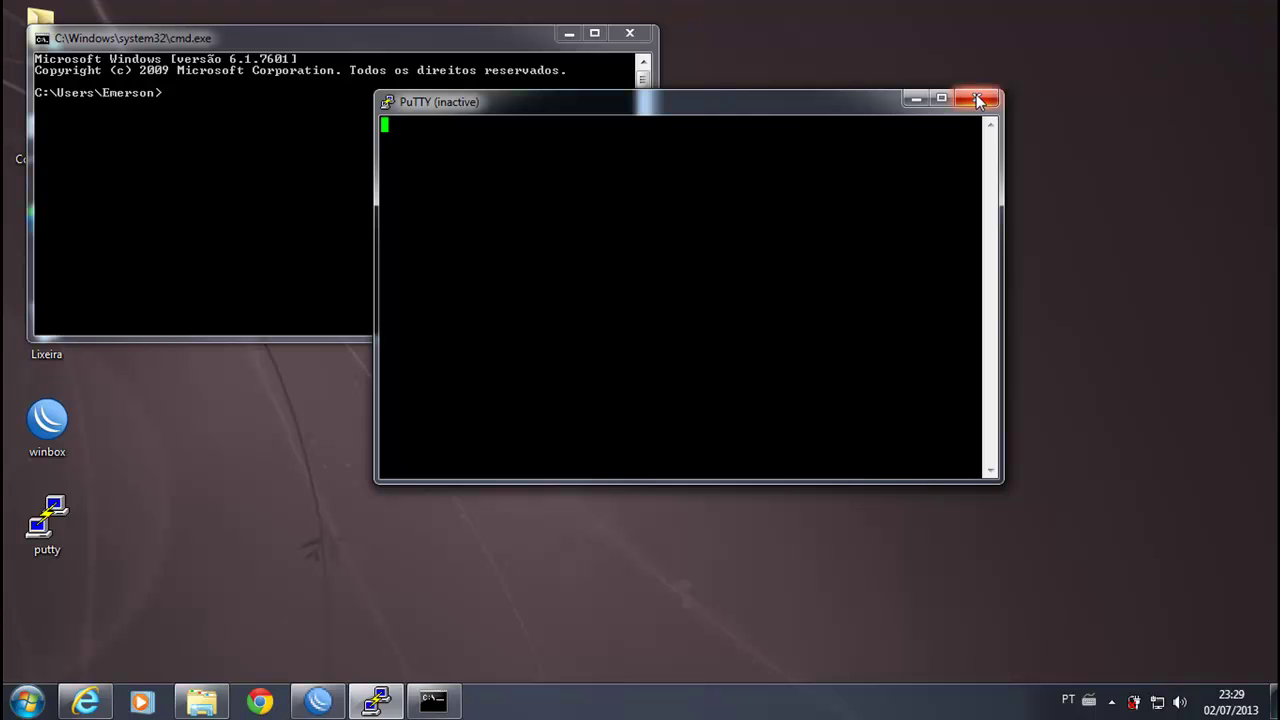
{"action": "left_click", "coordinate": [977, 98]}
Step: Centre the command window on the desktop and bring Winbox's filter rules back up
{"action": "left_click_drag", "start_coordinate": [390, 62], "coordinate": [597, 125]}
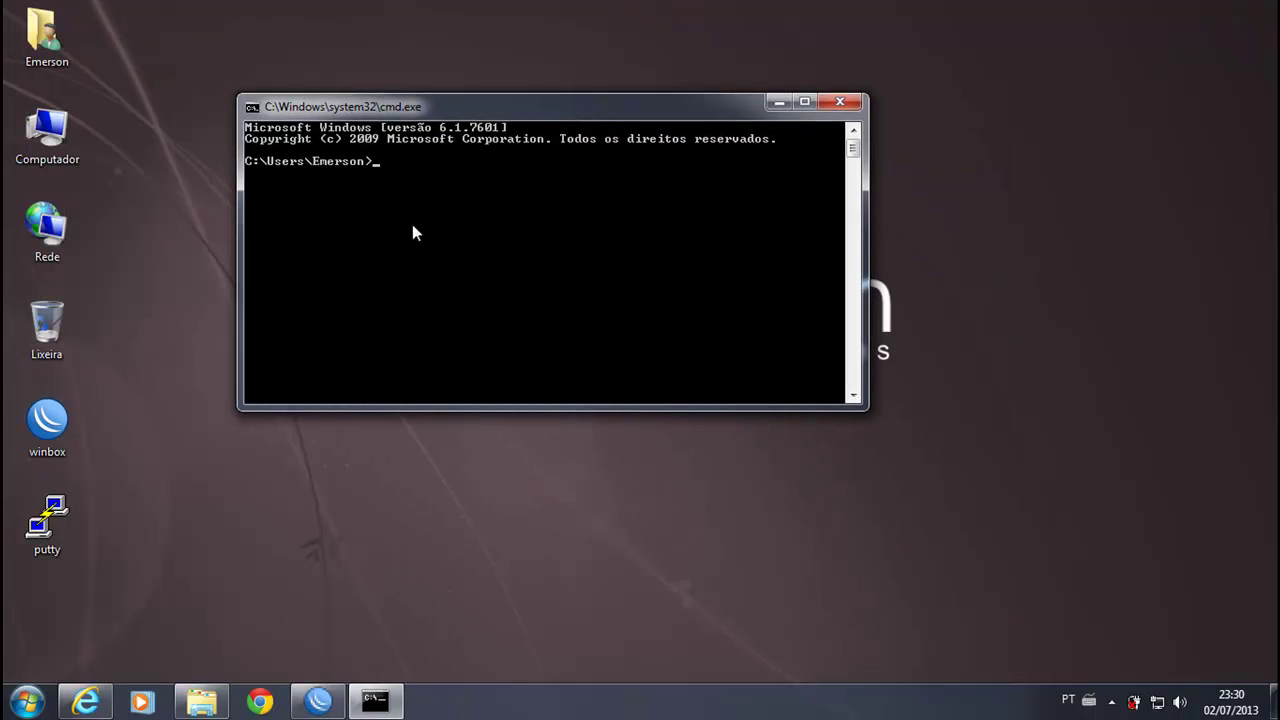
{"action": "left_click_drag", "start_coordinate": [409, 108], "coordinate": [461, 183]}
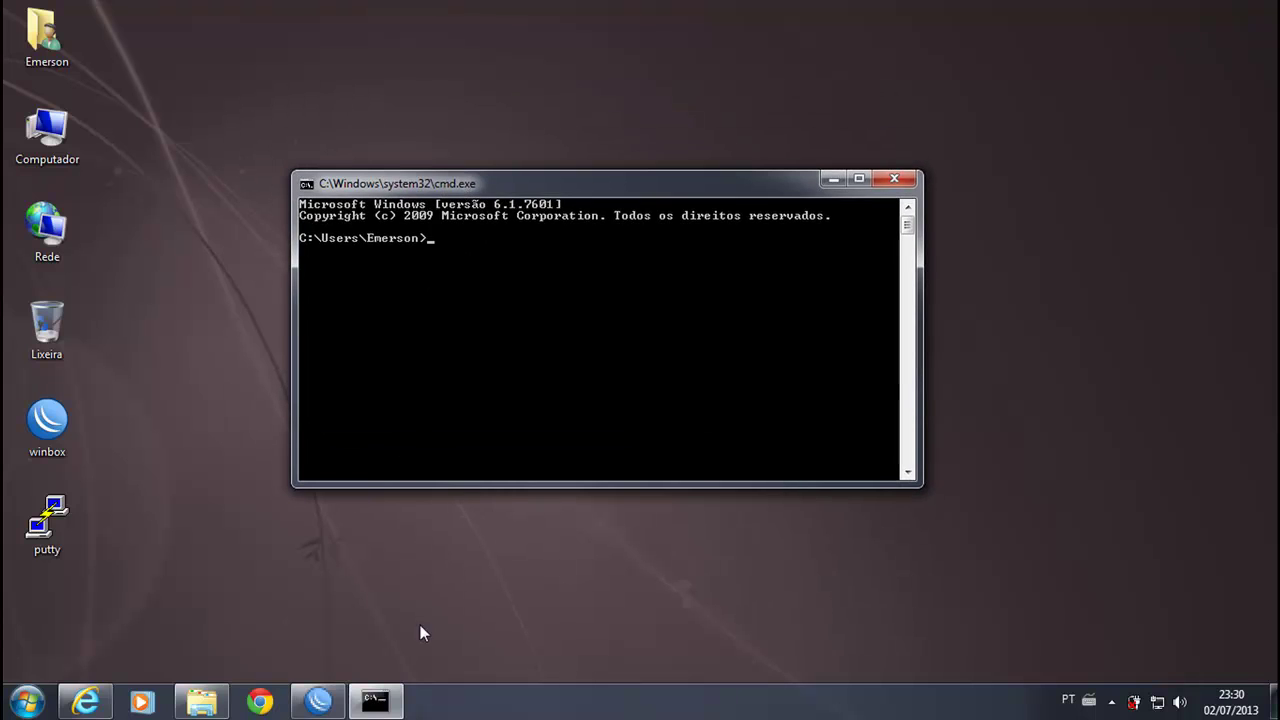
{"action": "left_click", "coordinate": [318, 702]}
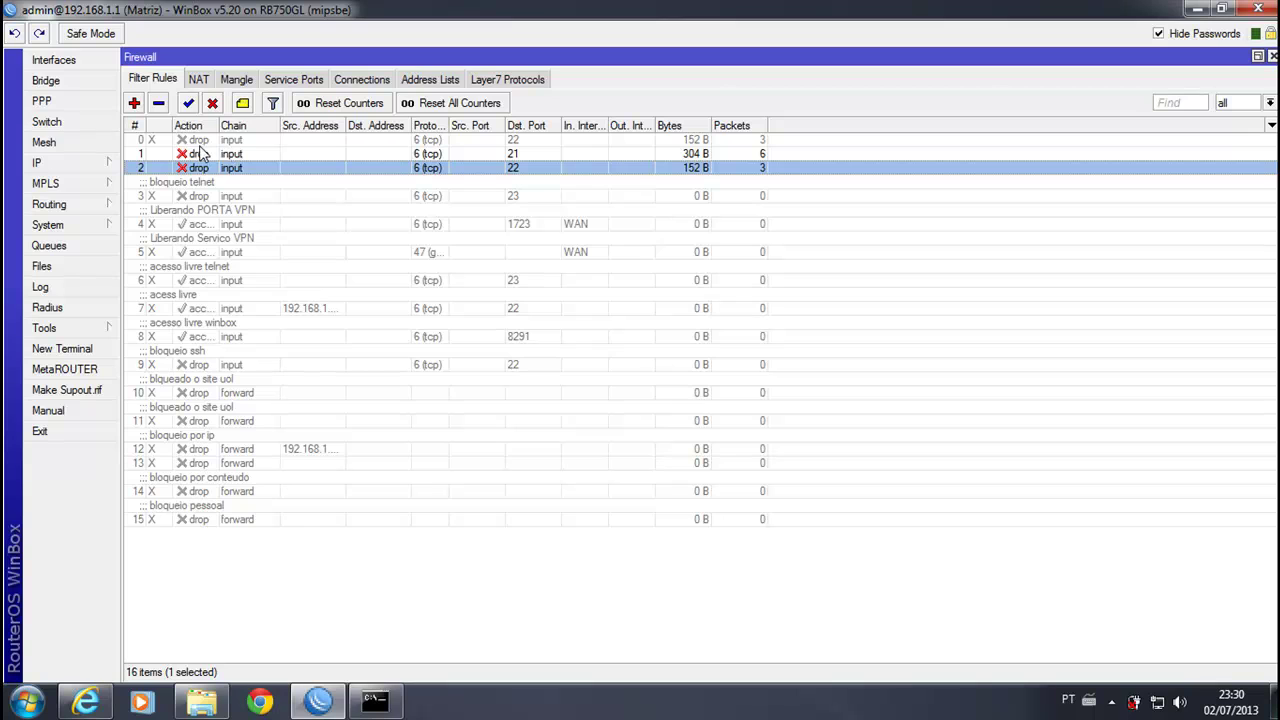
Step: Add an input-chain drop rule for TCP destination port 23 and move it up to position 3
{"action": "left_click", "coordinate": [134, 104]}
{"action": "left_click", "coordinate": [412, 121]}
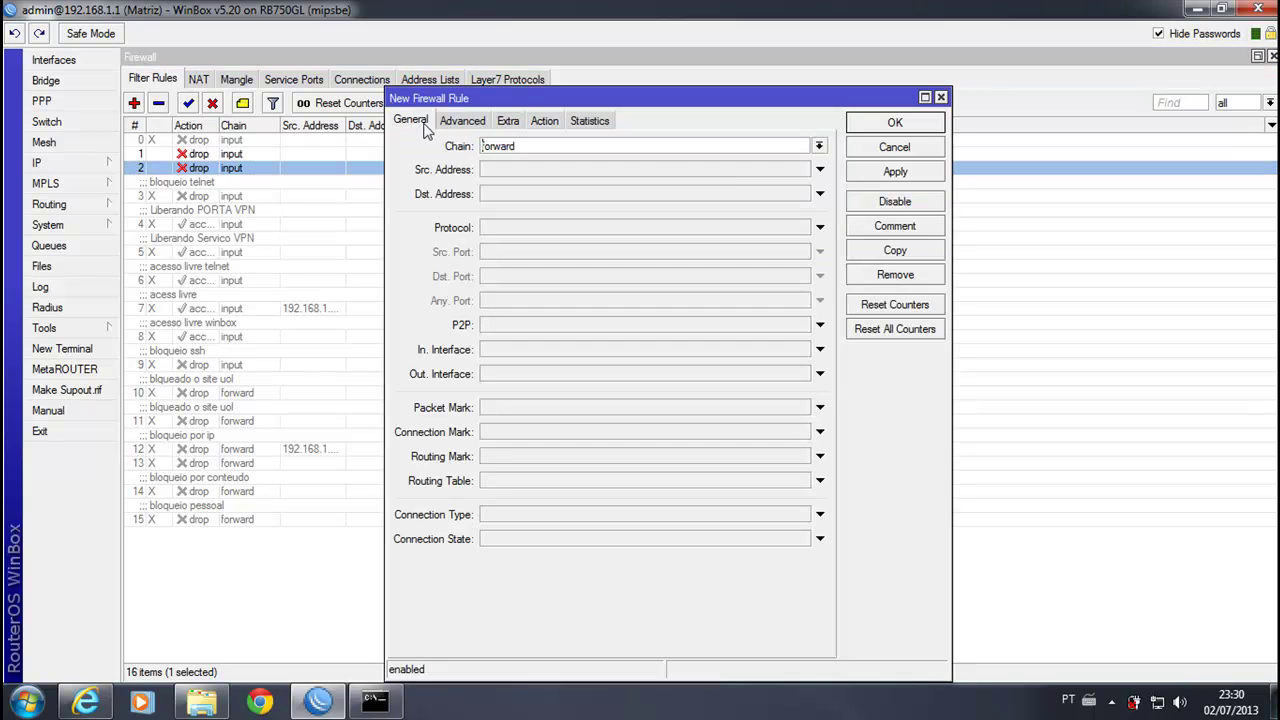
{"action": "left_click", "coordinate": [819, 147]}
{"action": "left_click", "coordinate": [546, 173]}
{"action": "left_click", "coordinate": [575, 232]}
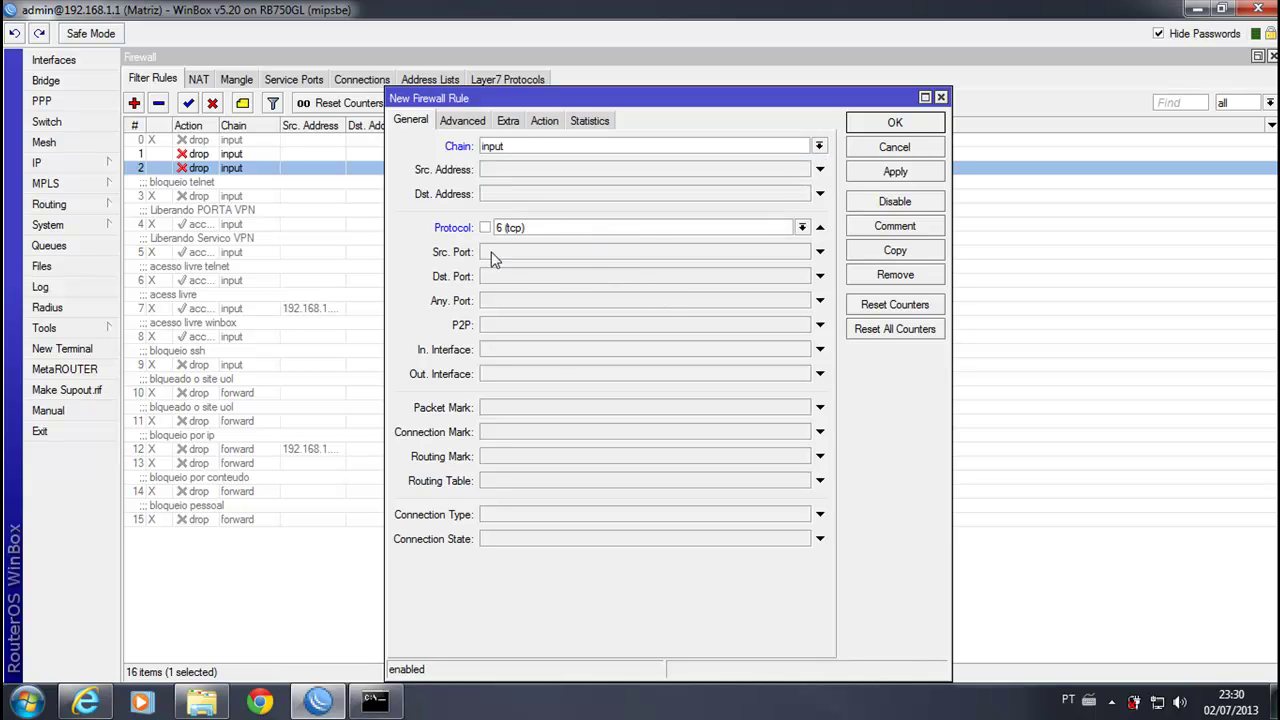
{"action": "left_click", "coordinate": [563, 279]}
{"action": "type", "text": "23"}
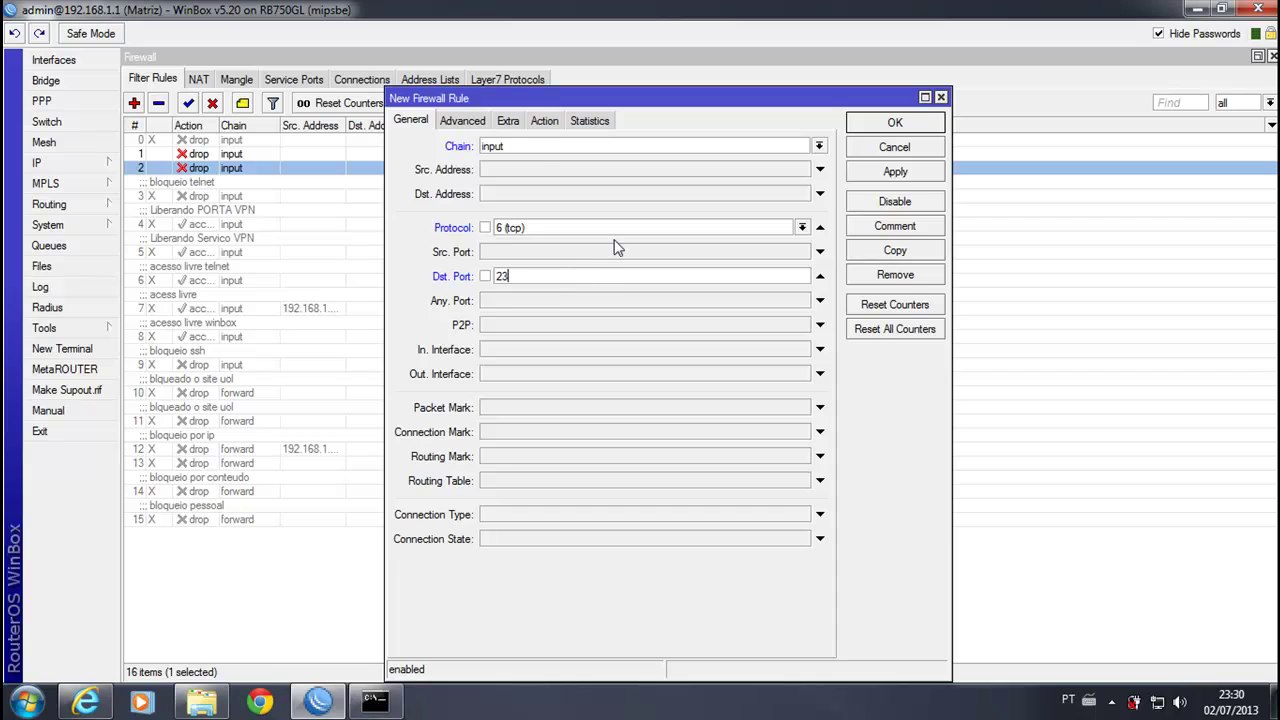
{"action": "left_click", "coordinate": [545, 121]}
{"action": "left_click", "coordinate": [552, 146]}
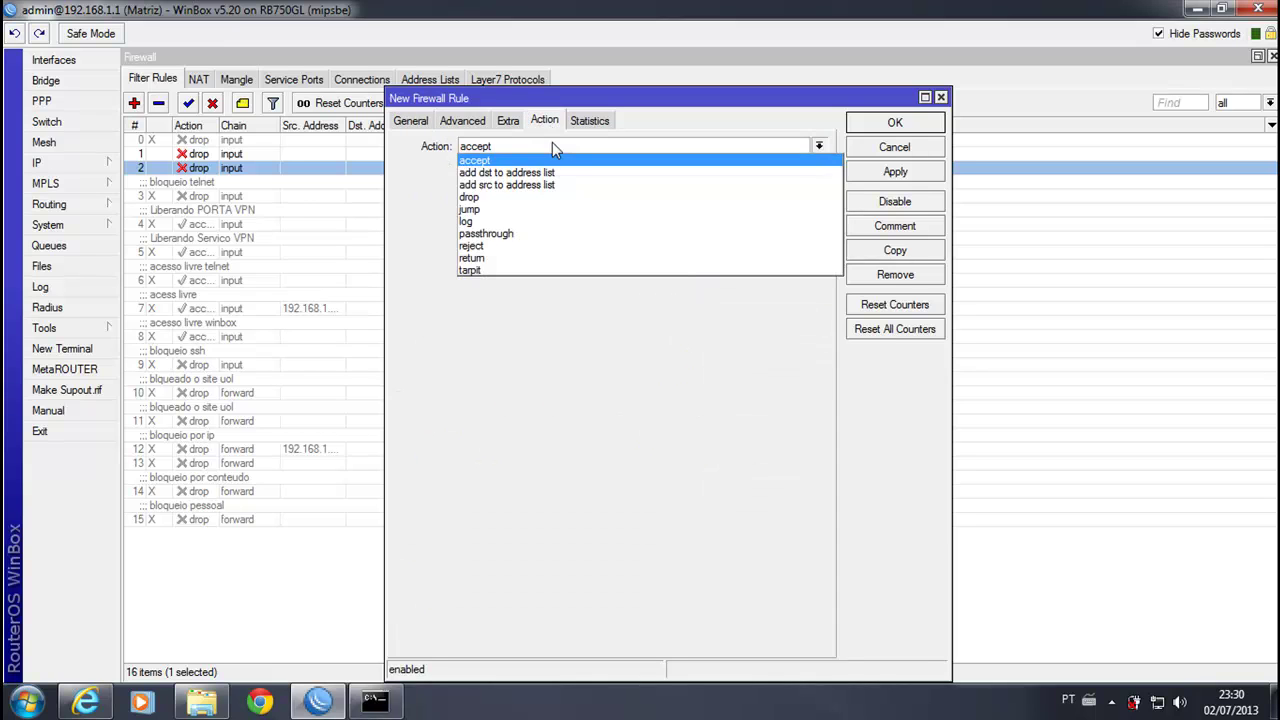
{"action": "left_click", "coordinate": [497, 198]}
{"action": "left_click", "coordinate": [903, 124]}
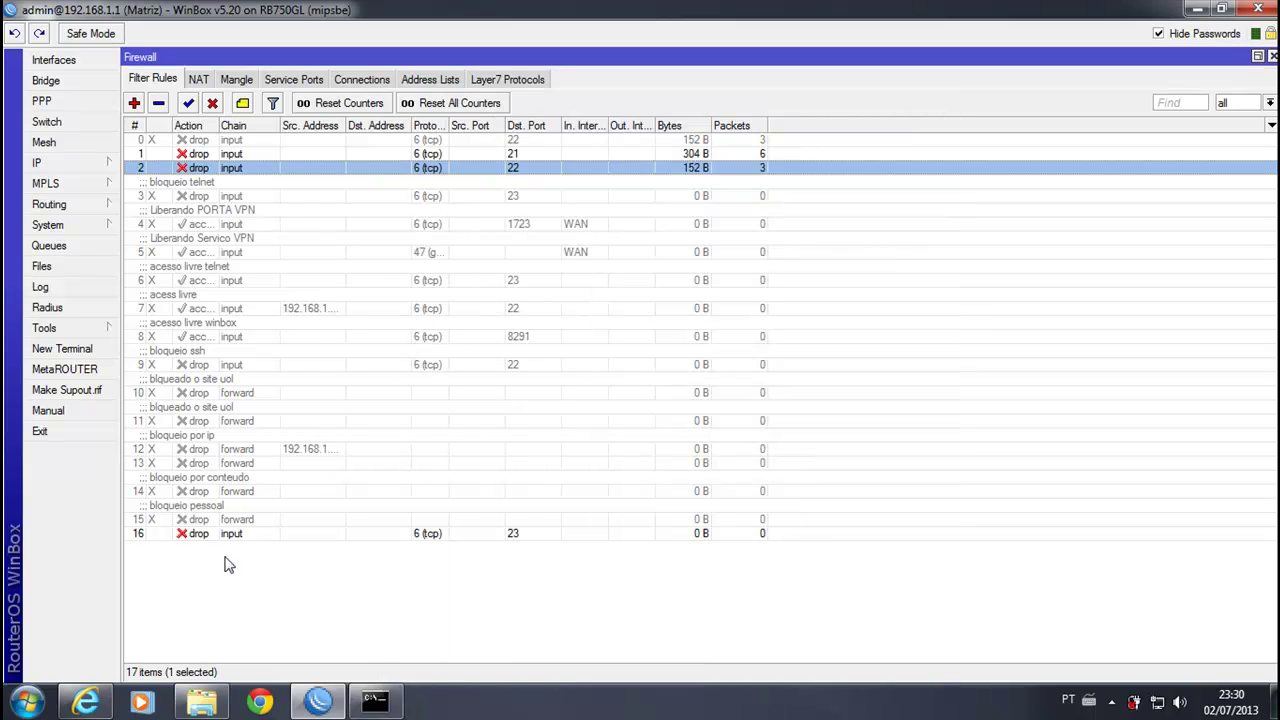
{"action": "left_click_drag", "start_coordinate": [199, 533], "coordinate": [237, 183]}
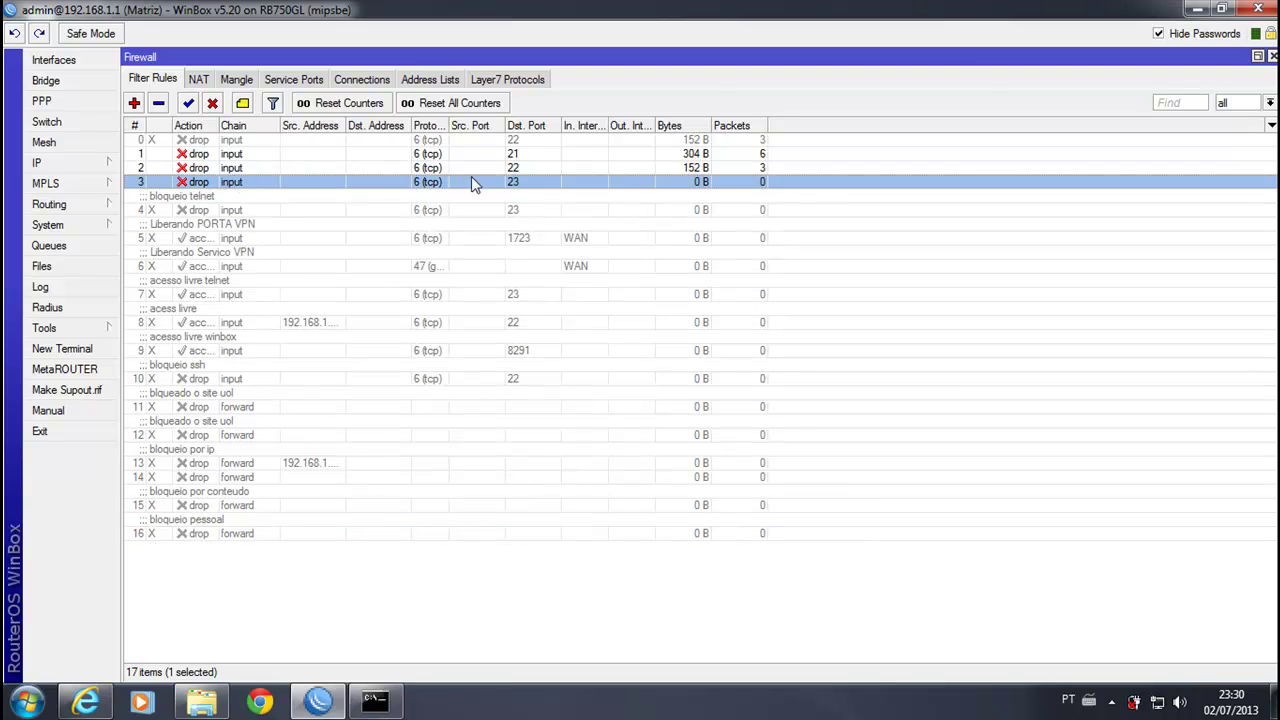
Step: Start the Telnet client in Command Prompt and open a connection to 192.168.1.1
{"action": "left_click", "coordinate": [1197, 9]}
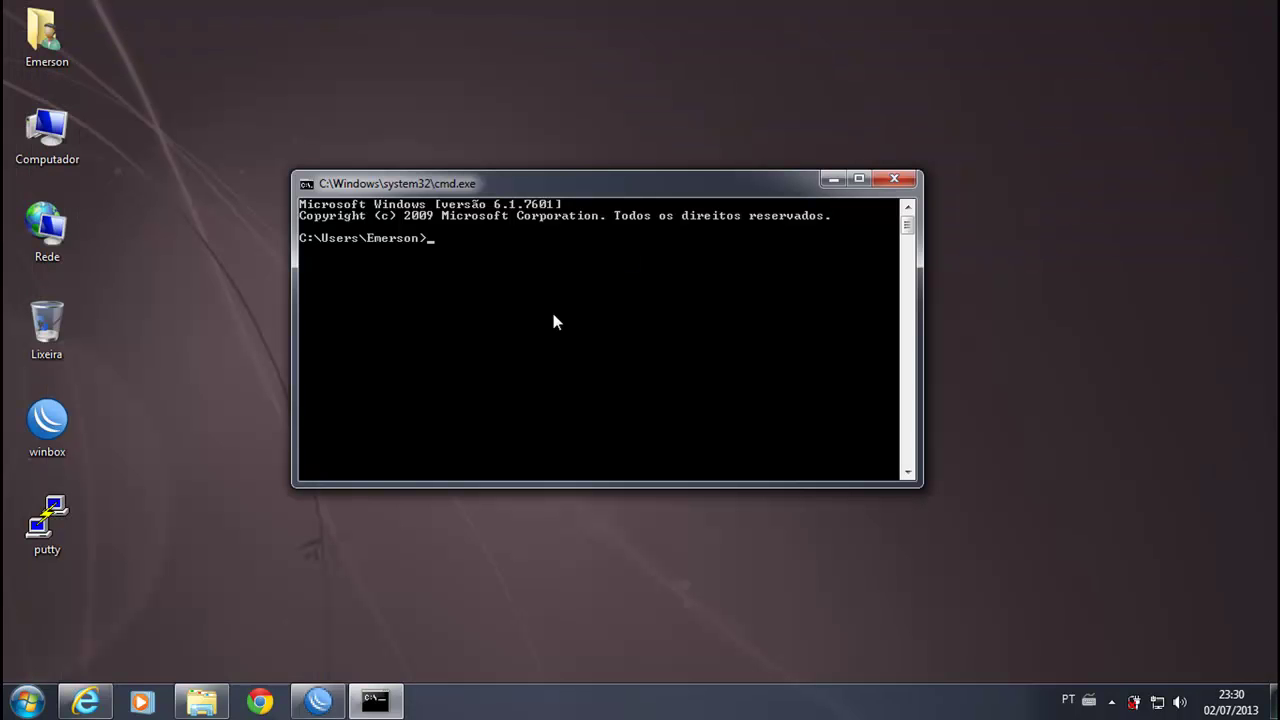
{"action": "type", "text": "cd /"}
{"action": "type", "text": "telnet"}
{"action": "key", "text": "Return"}
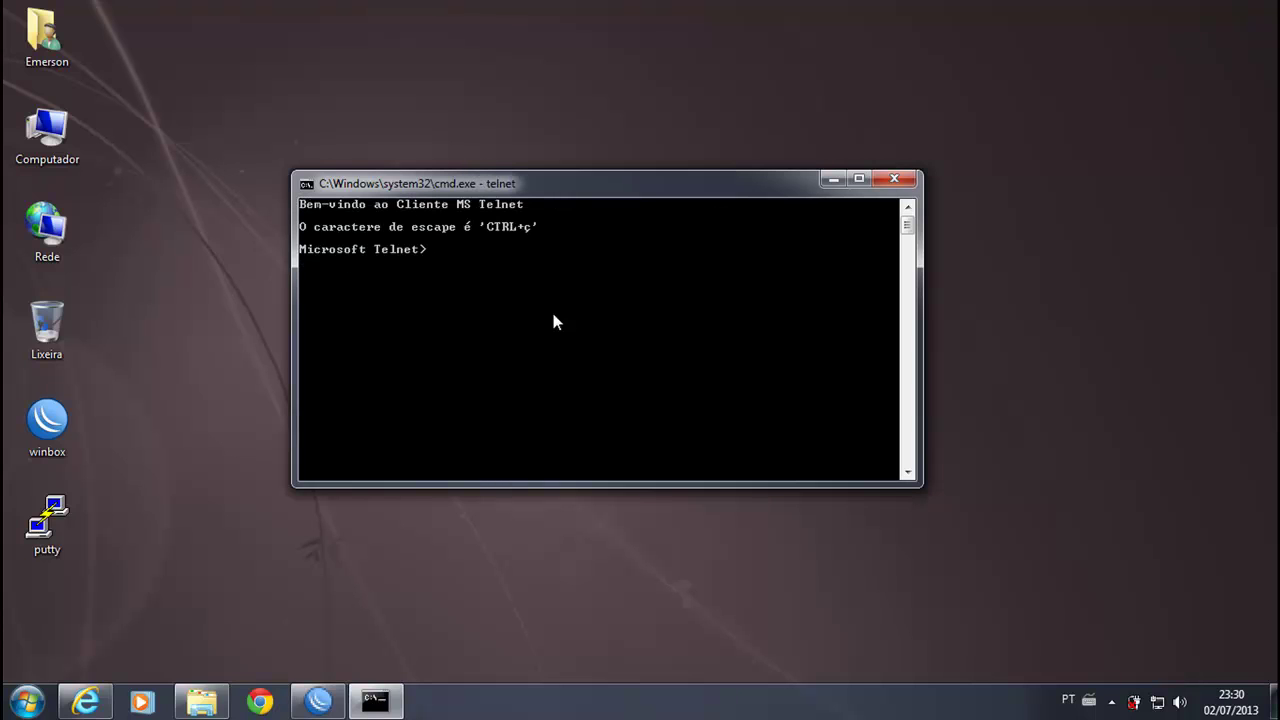
{"action": "type", "text": "192"}
{"action": "key", "text": "BackSpace"}
{"action": "key", "text": "BackSpace"}
{"action": "key", "text": "BackSpace"}
{"action": "type", "text": "open ( a ) "}
{"action": "type", "text": "192.1"}
{"action": "type", "text": "68.1.1"}
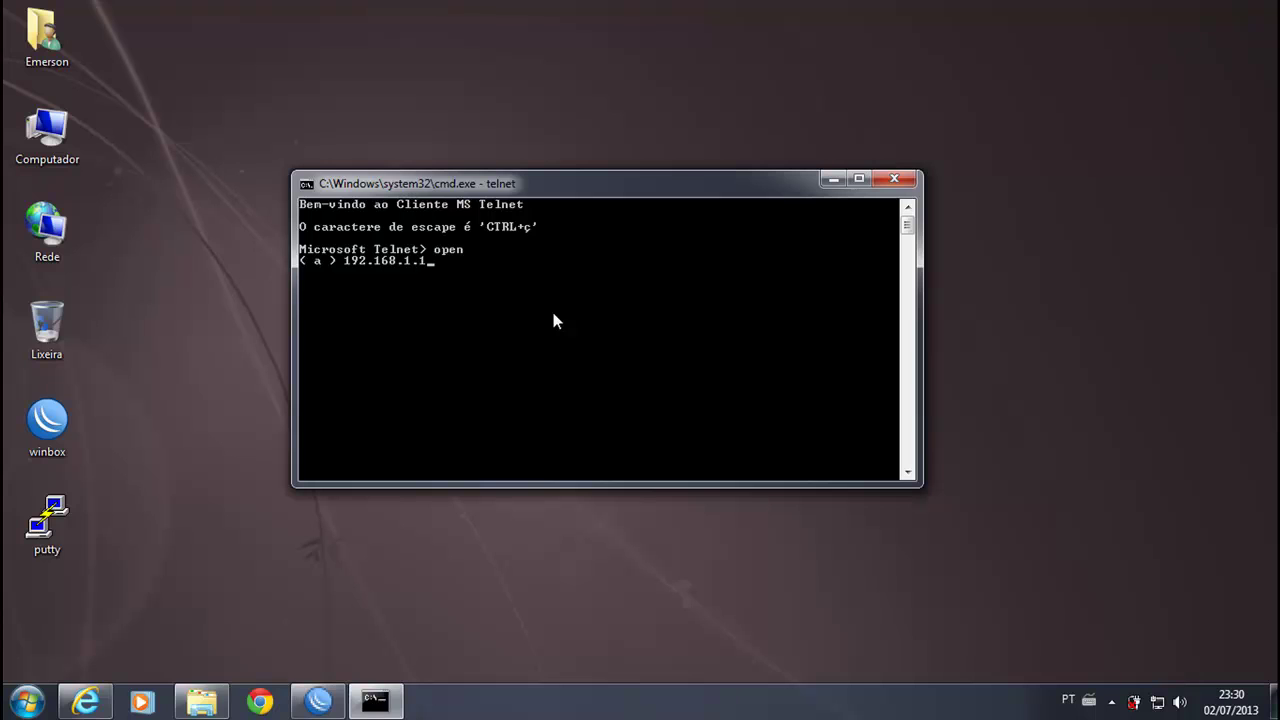
{"action": "key", "text": "Return"}
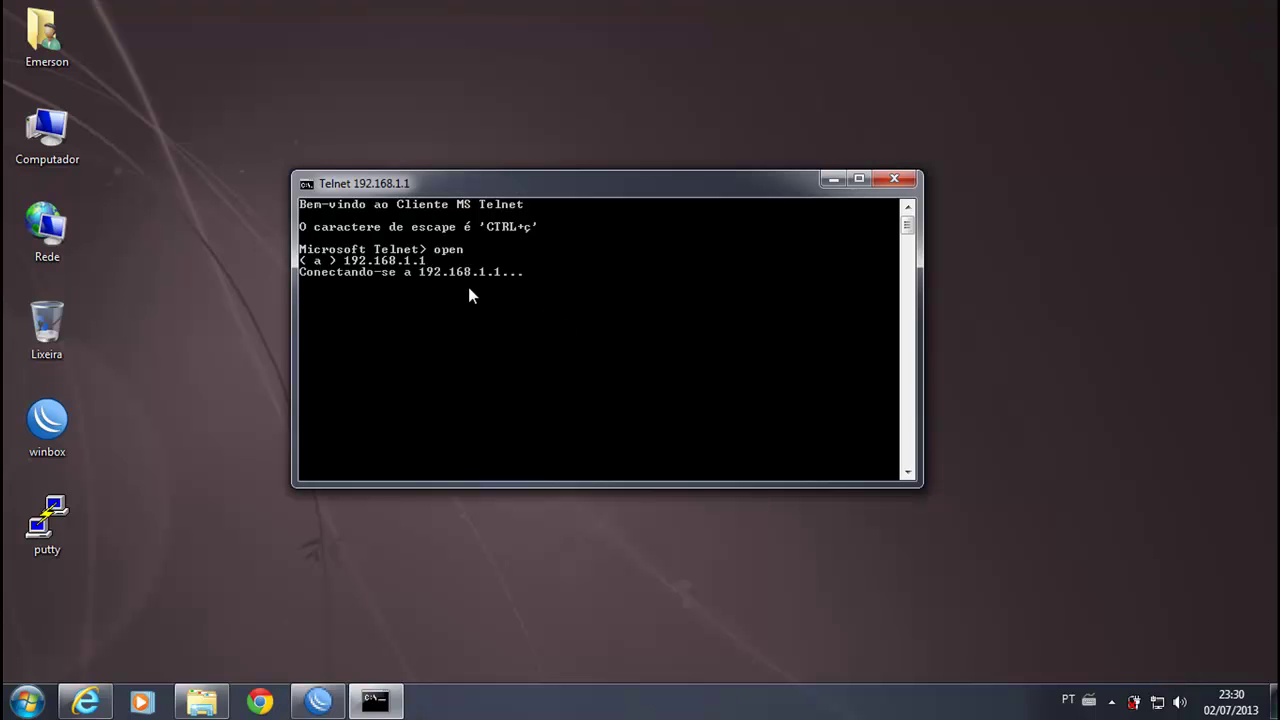
Step: Watch the port 23 rule count 3 blocked packets, then close the failed Telnet window
{"action": "left_click", "coordinate": [318, 700]}
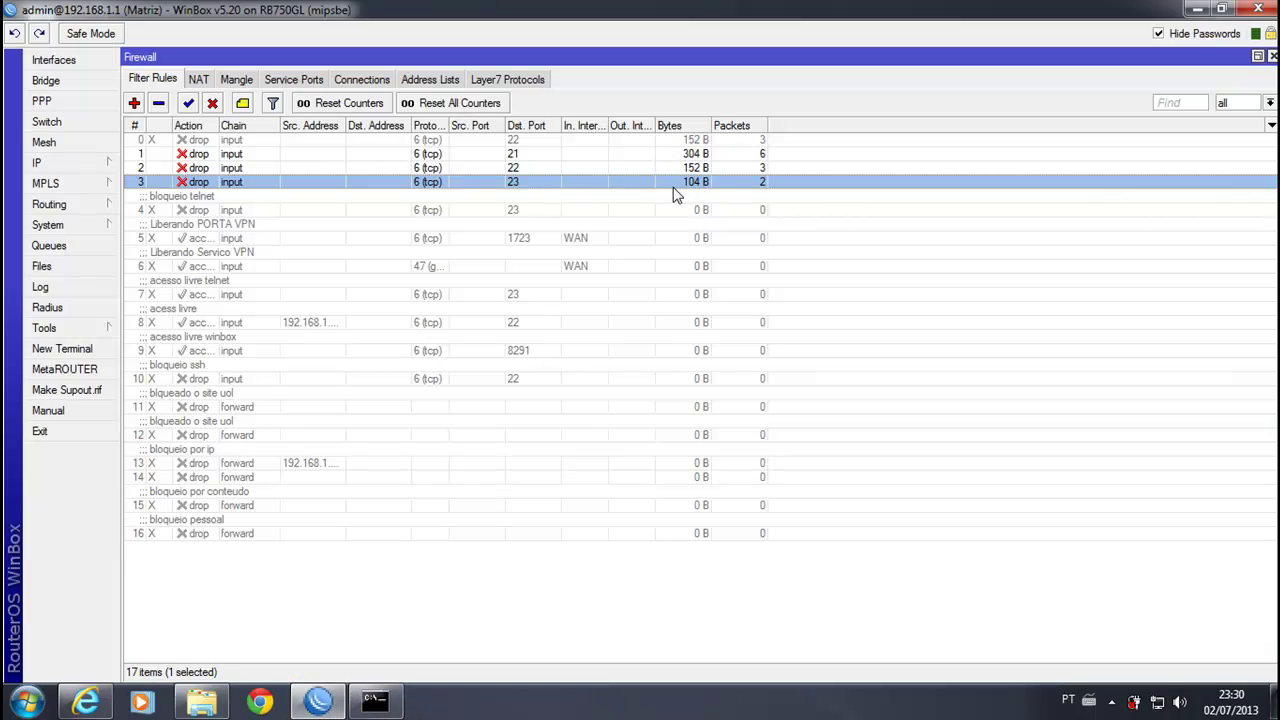
{"action": "left_click", "coordinate": [1196, 10]}
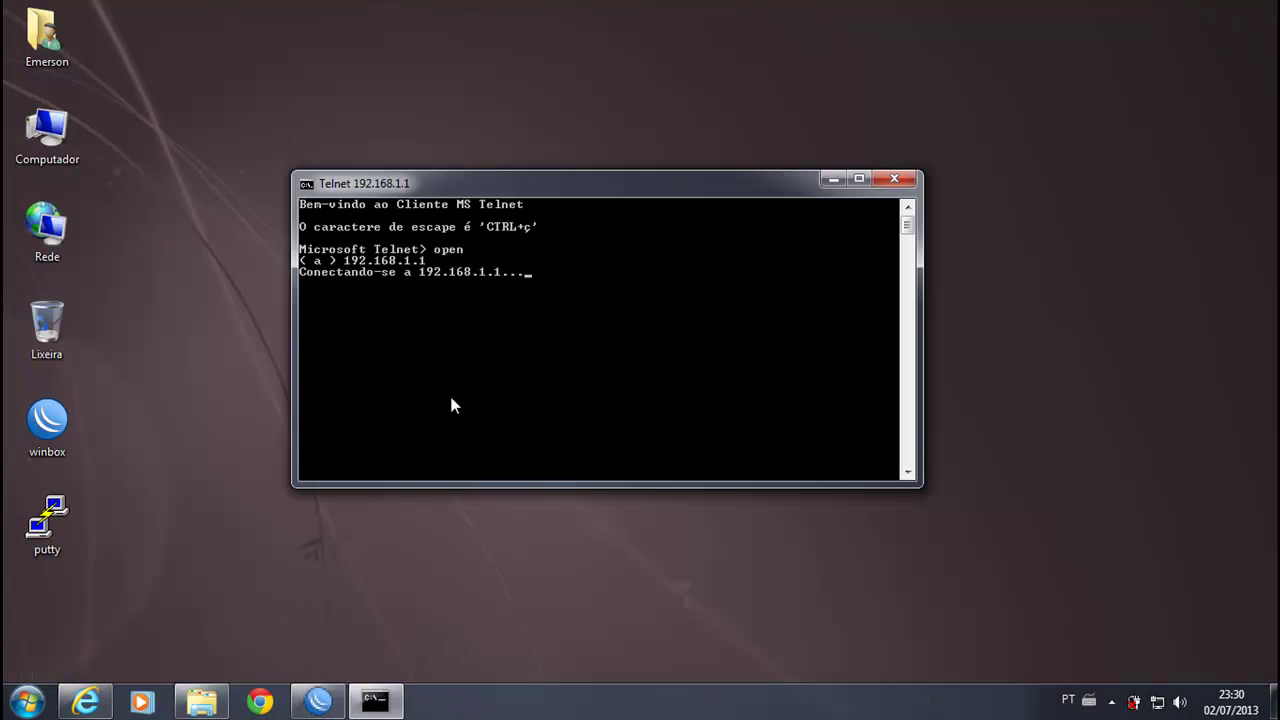
{"action": "left_click", "coordinate": [320, 700]}
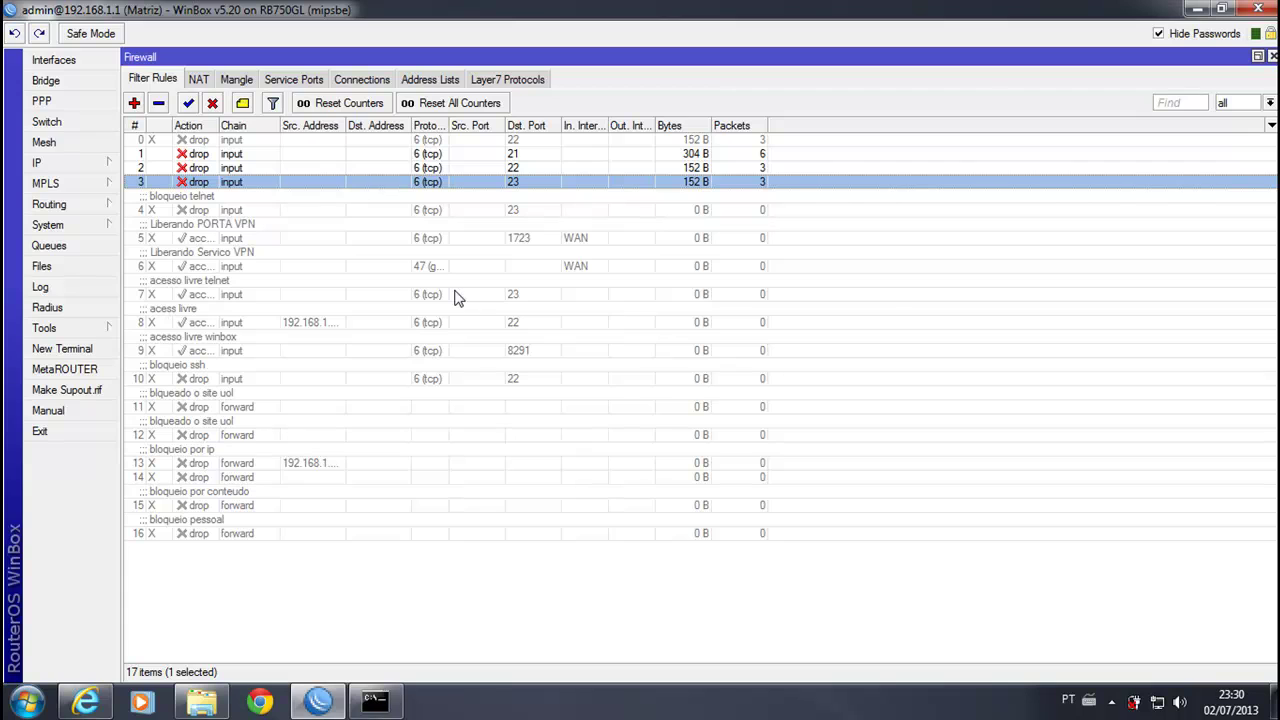
{"action": "left_click", "coordinate": [237, 589]}
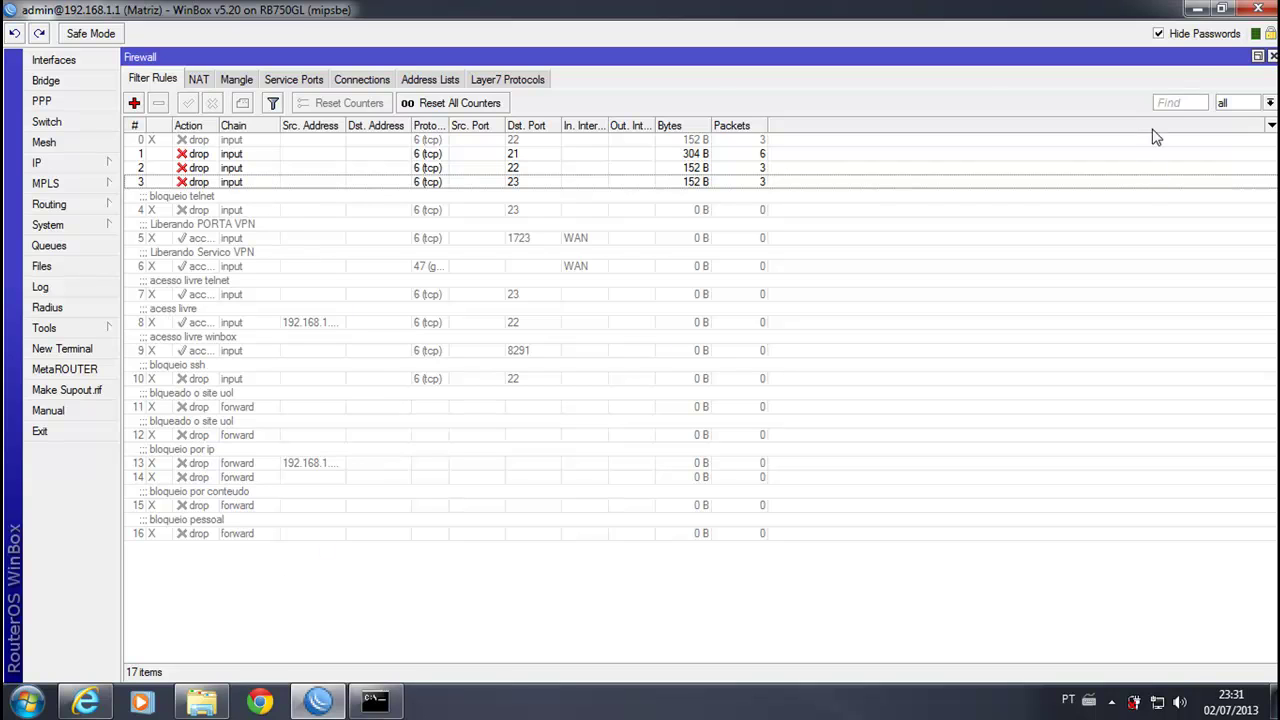
{"action": "left_click", "coordinate": [1197, 9]}
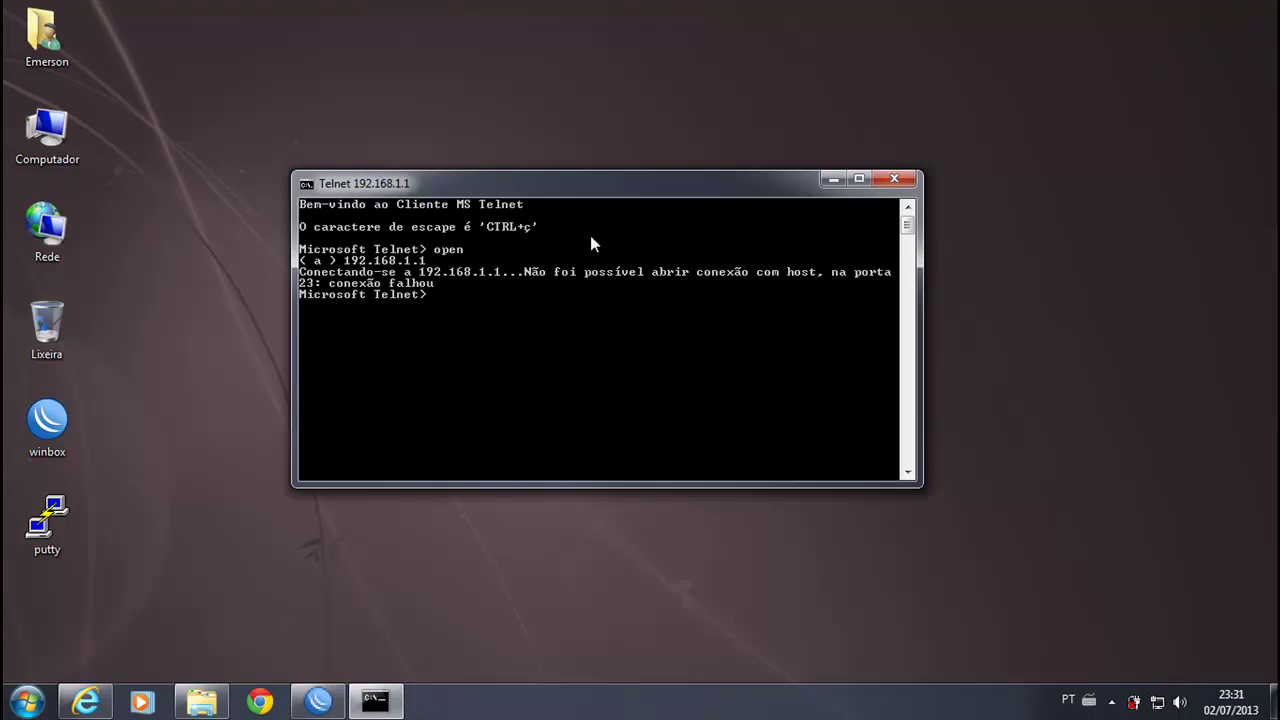
{"action": "left_click", "coordinate": [899, 180]}
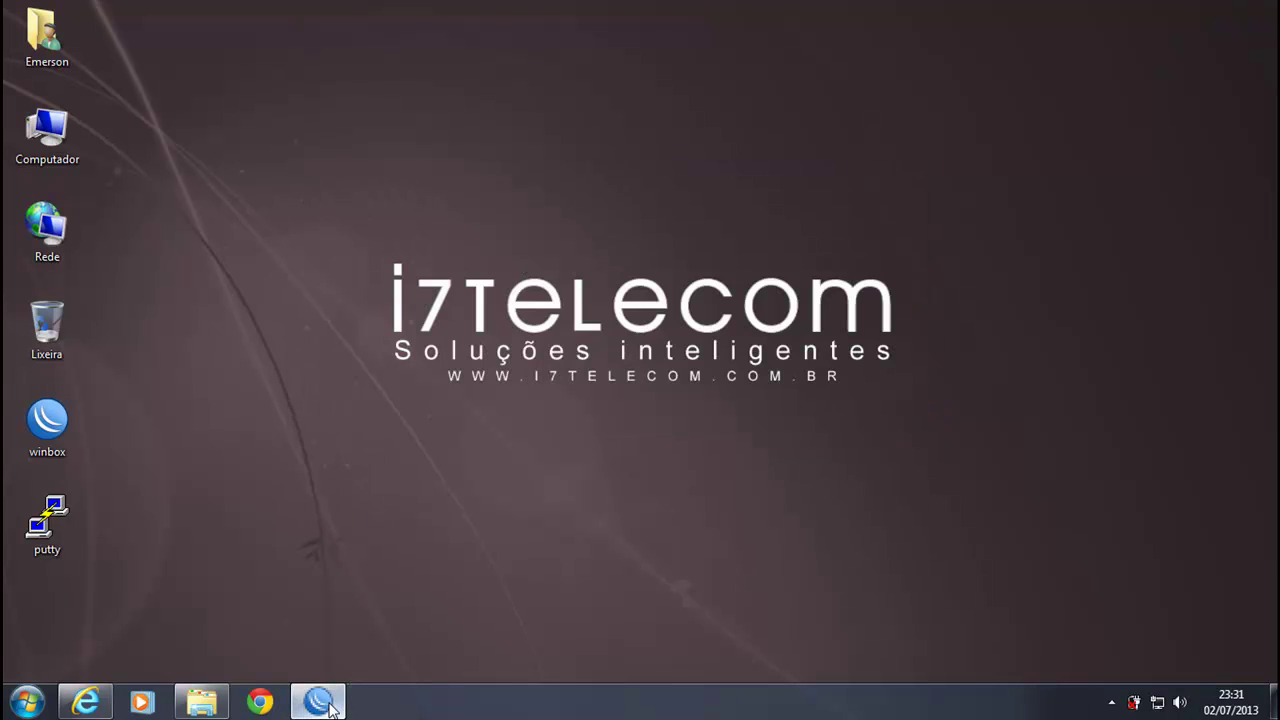
{"action": "key", "text": "alt+Tab"}
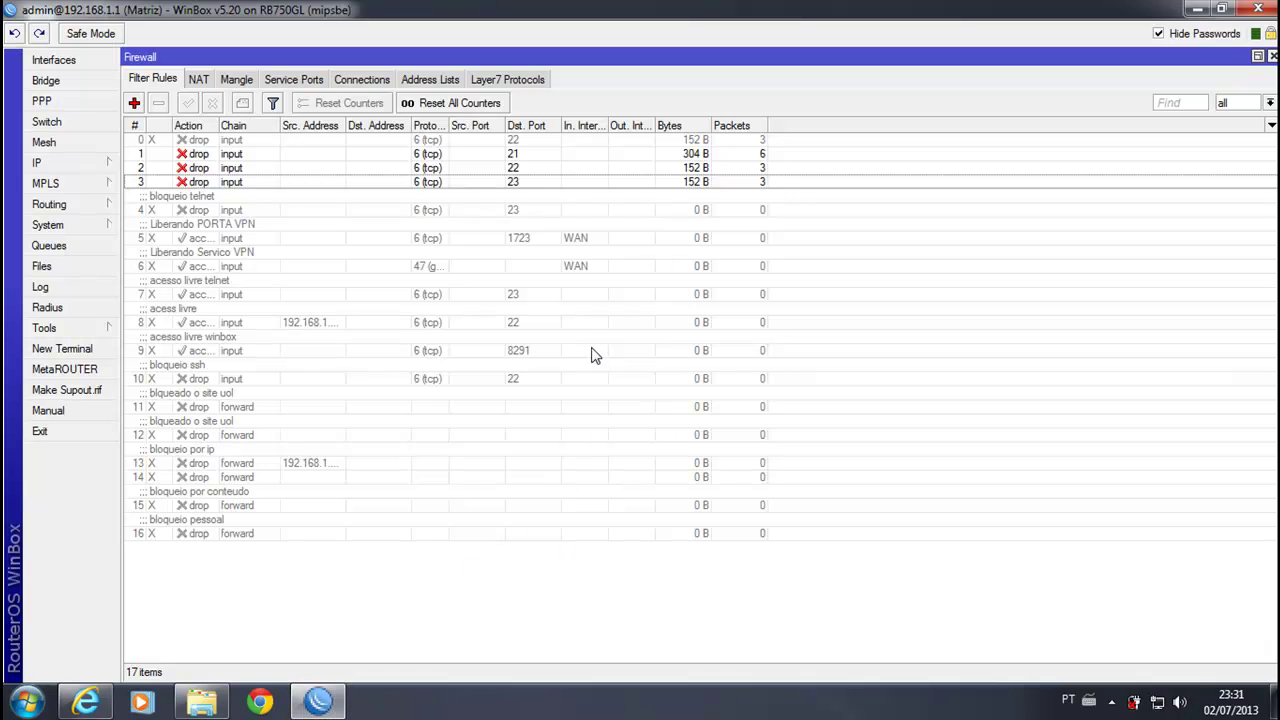